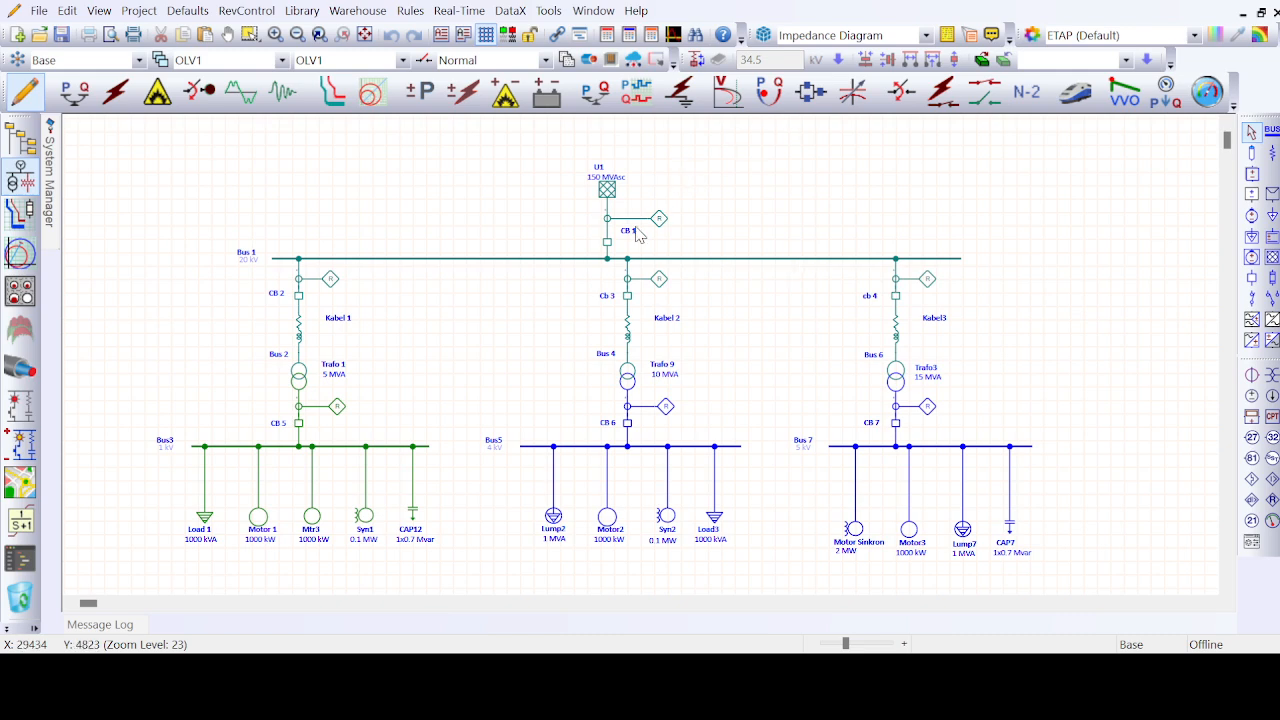
- Move the CB 1 label down beside its circuit breaker below utility source U1
{"action": "left_click", "coordinate": [607, 242]}
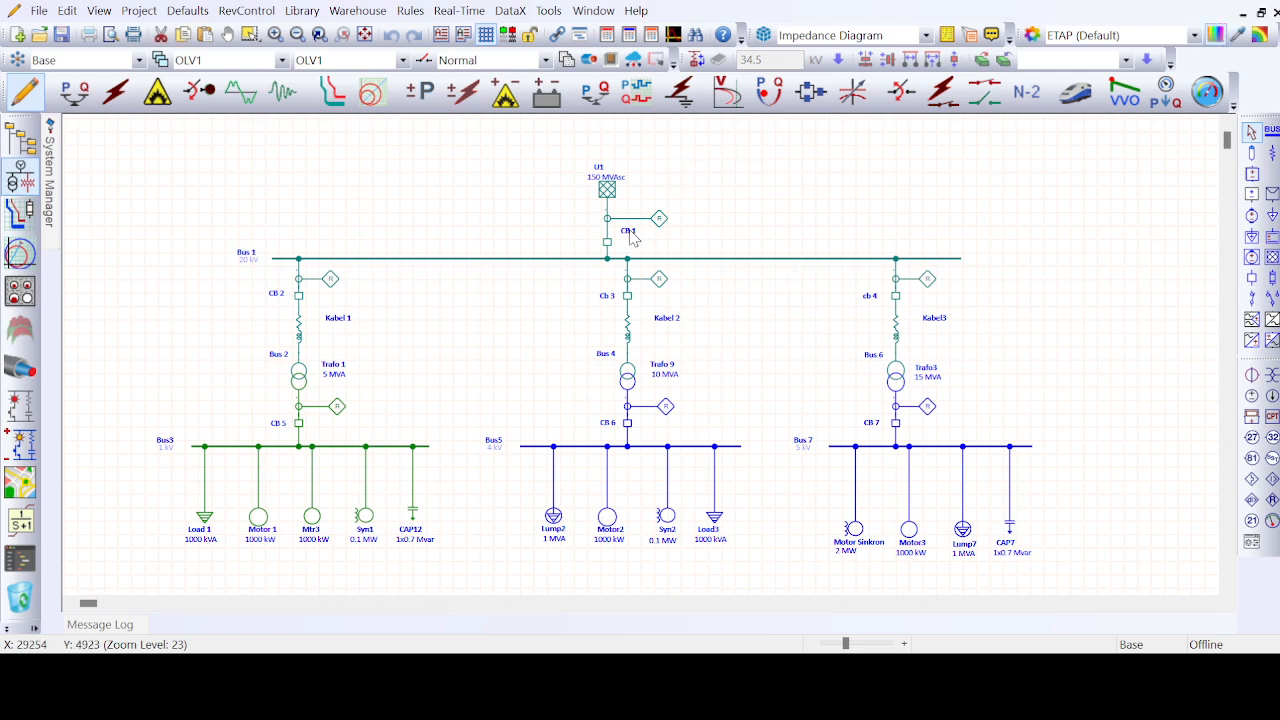
{"action": "left_click_drag", "start_coordinate": [626, 245], "coordinate": [627, 242]}
{"action": "left_click", "coordinate": [675, 245]}
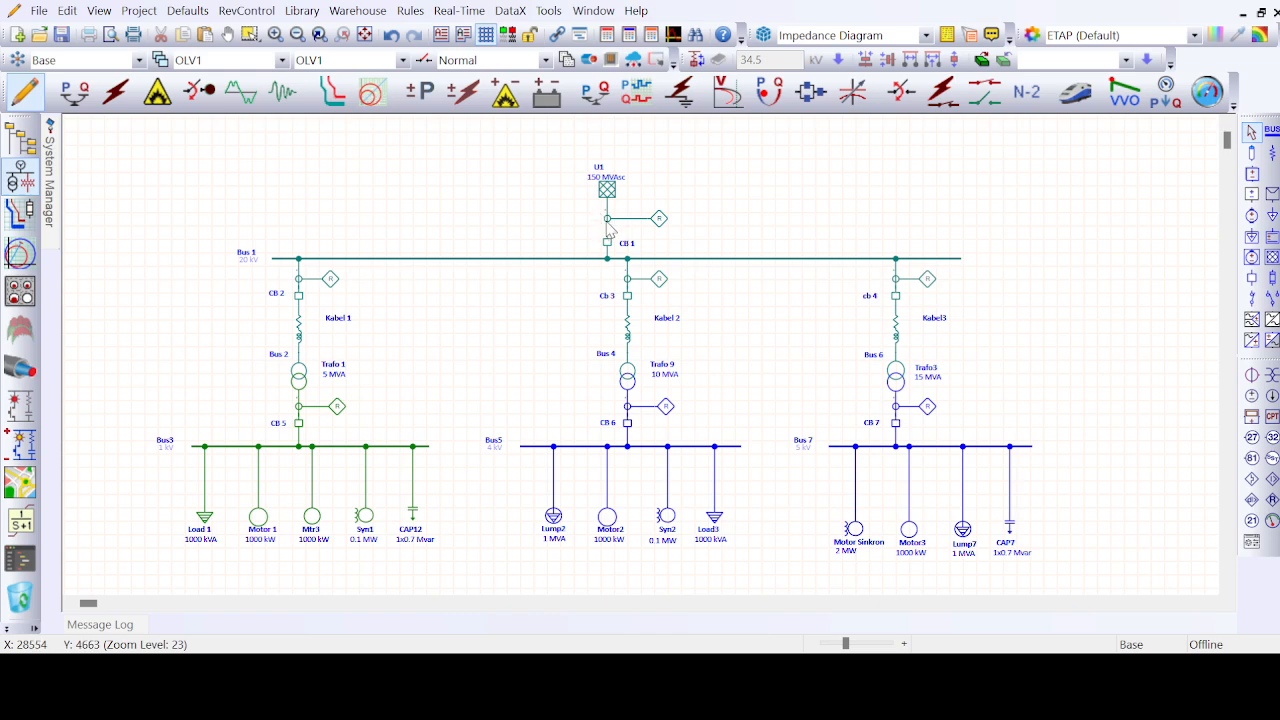
- Examine the current transformers on the U1 incoming line and on the three feeders directly below Bus 1
{"action": "scroll", "coordinate": [607, 226], "scroll_direction": "up", "scroll_amount": 3}
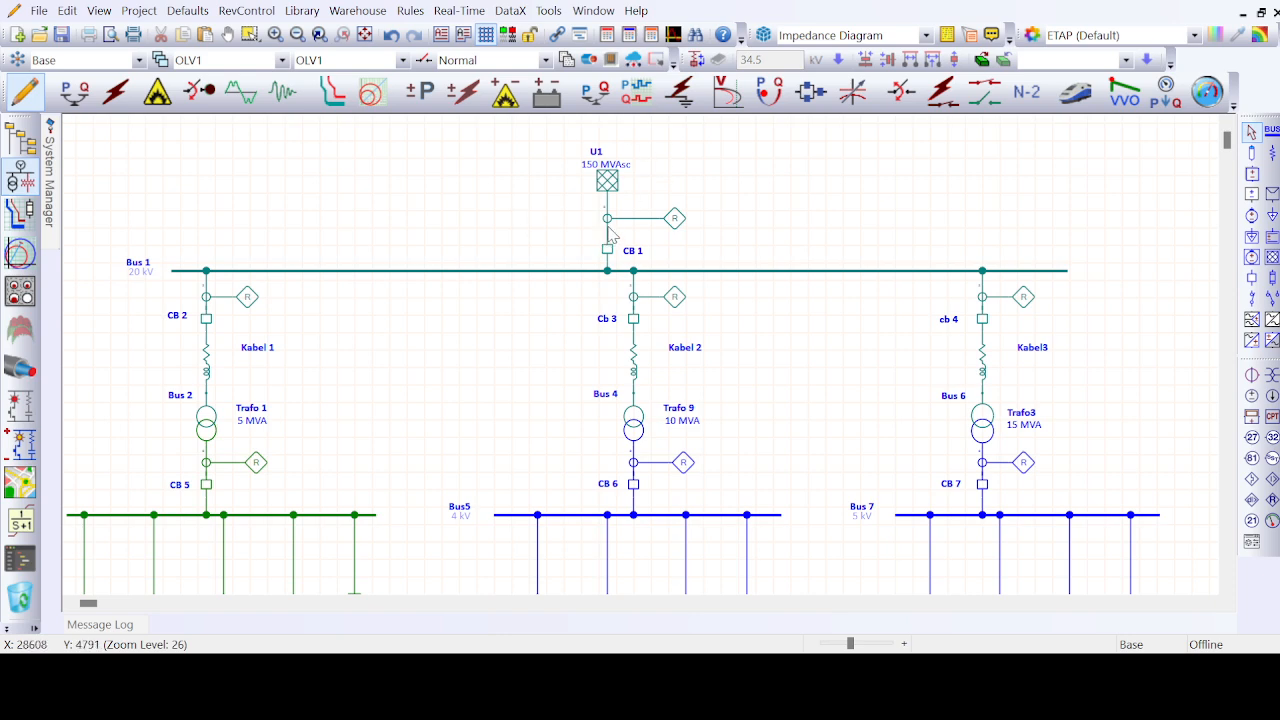
{"action": "left_click", "coordinate": [608, 219]}
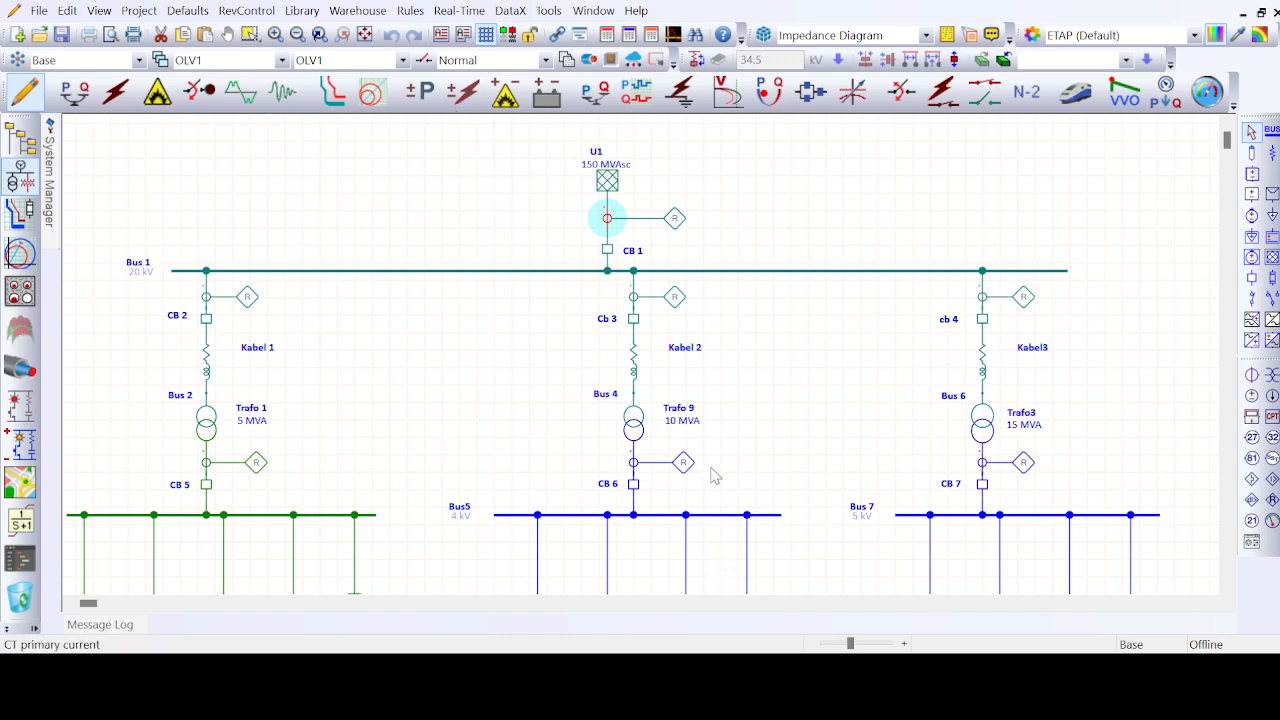
{"action": "left_click", "coordinate": [207, 299]}
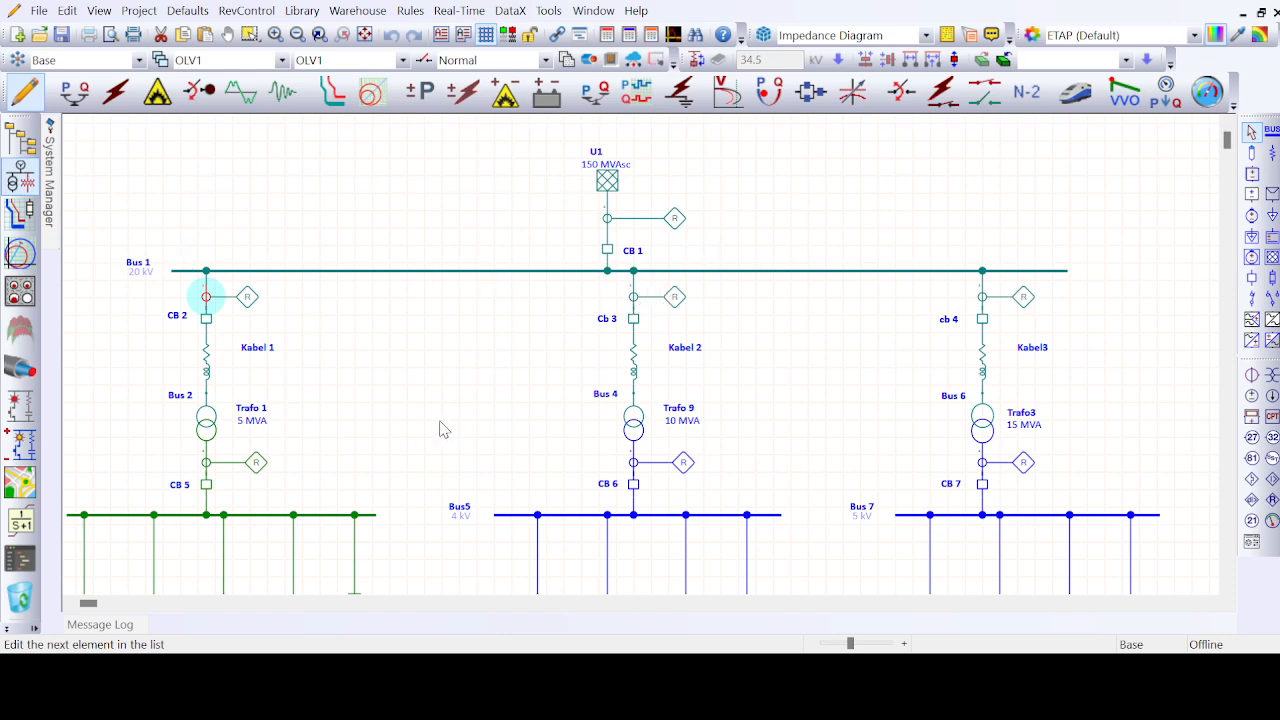
{"action": "left_click", "coordinate": [633, 302]}
{"action": "left_click", "coordinate": [984, 306]}
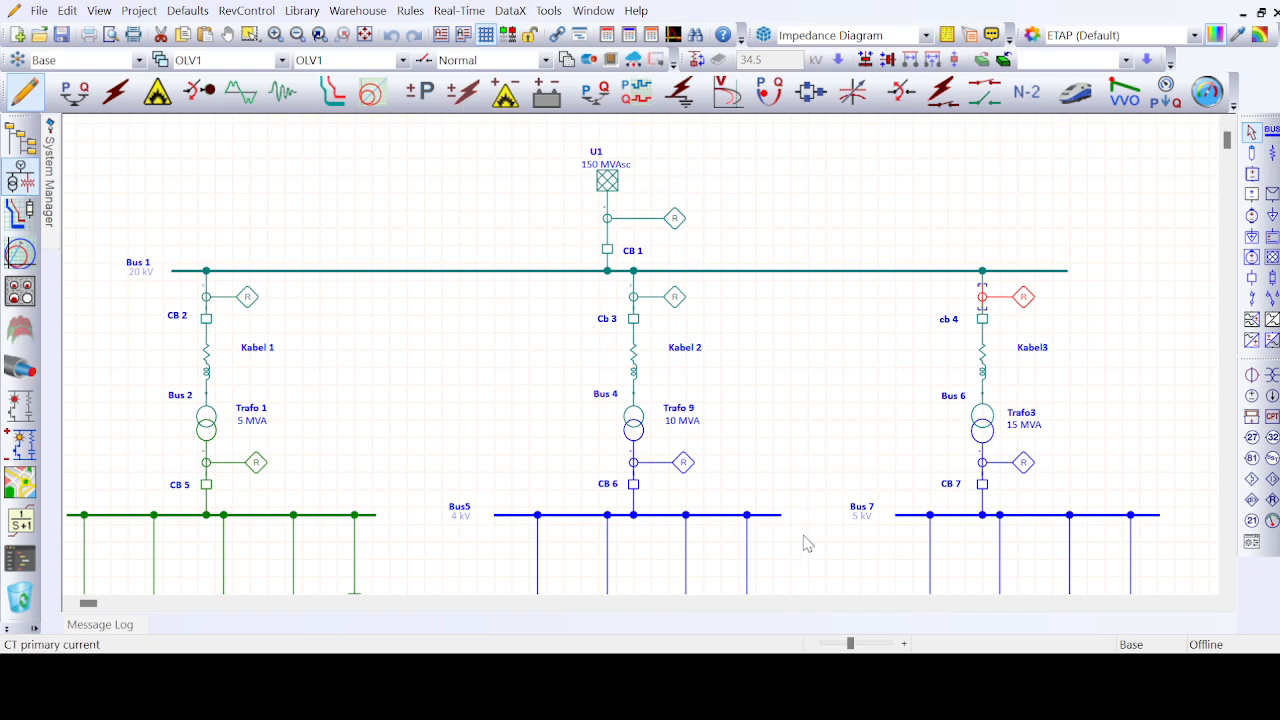
- Examine the current transformers on the secondary sides of the three transformers, above CB 5, CB 6 and CB 7
{"action": "left_click", "coordinate": [207, 464]}
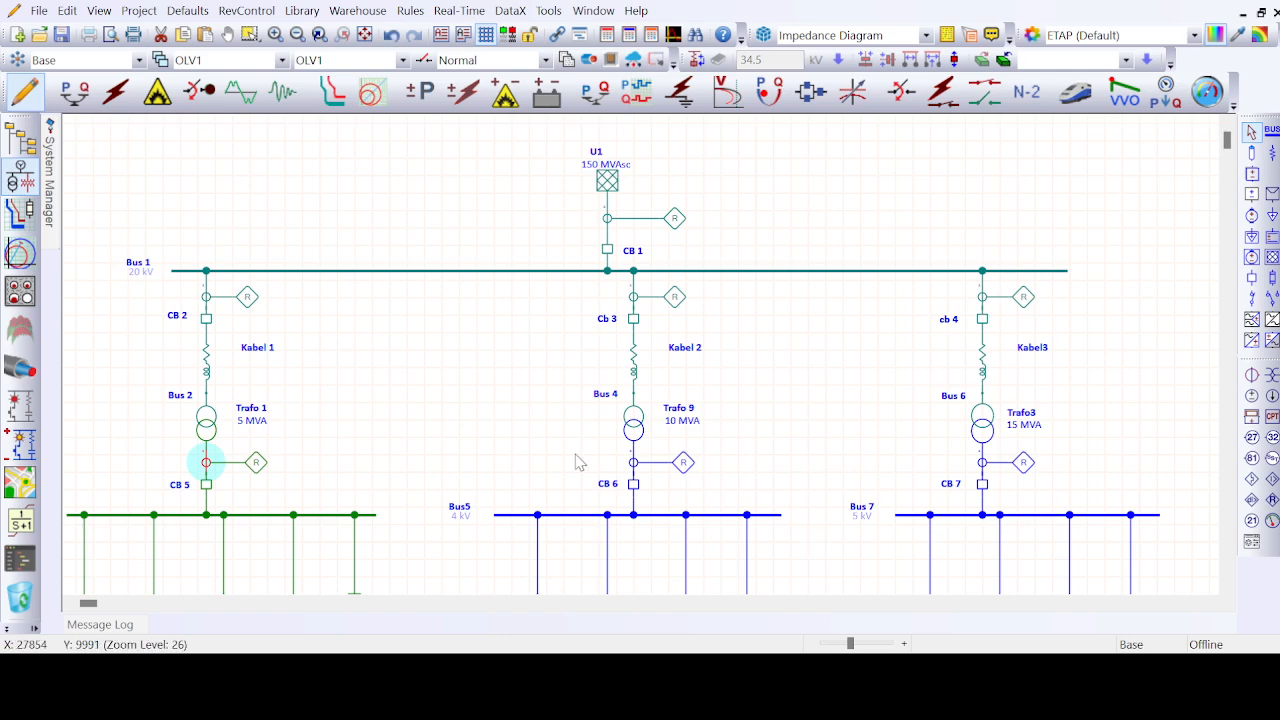
{"action": "left_click", "coordinate": [640, 467]}
{"action": "left_click", "coordinate": [636, 466]}
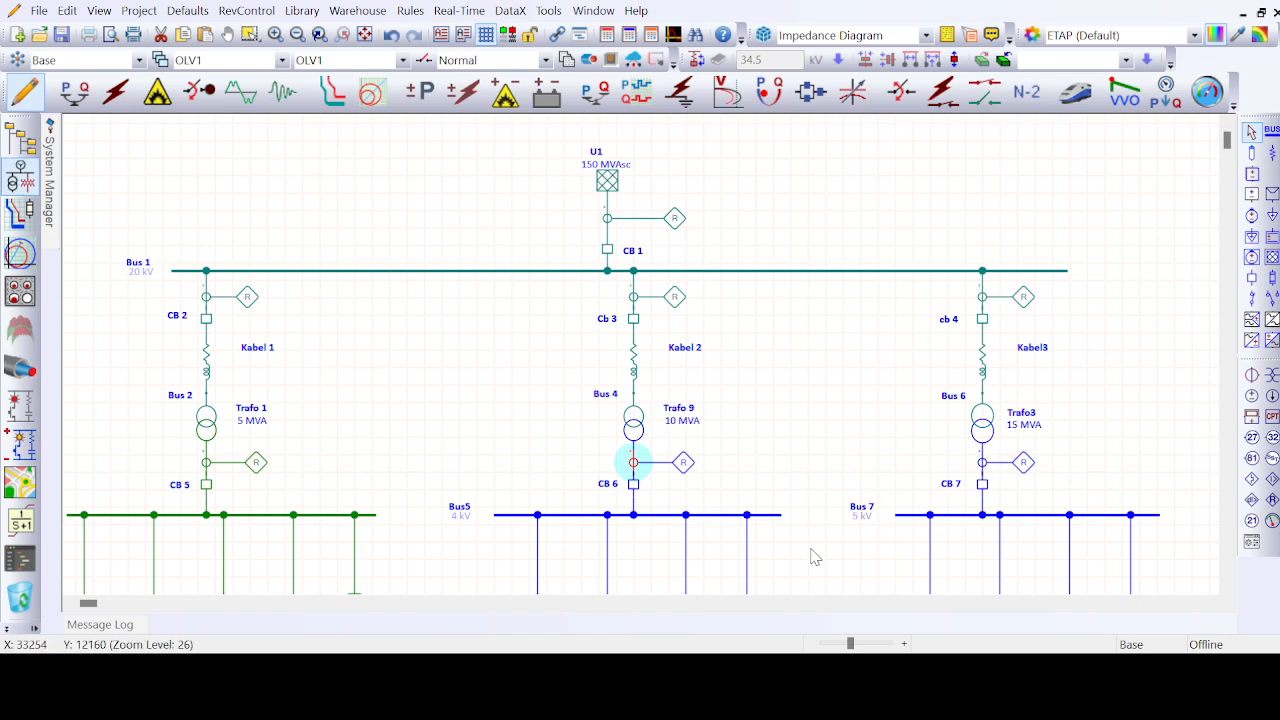
{"action": "left_click", "coordinate": [984, 471]}
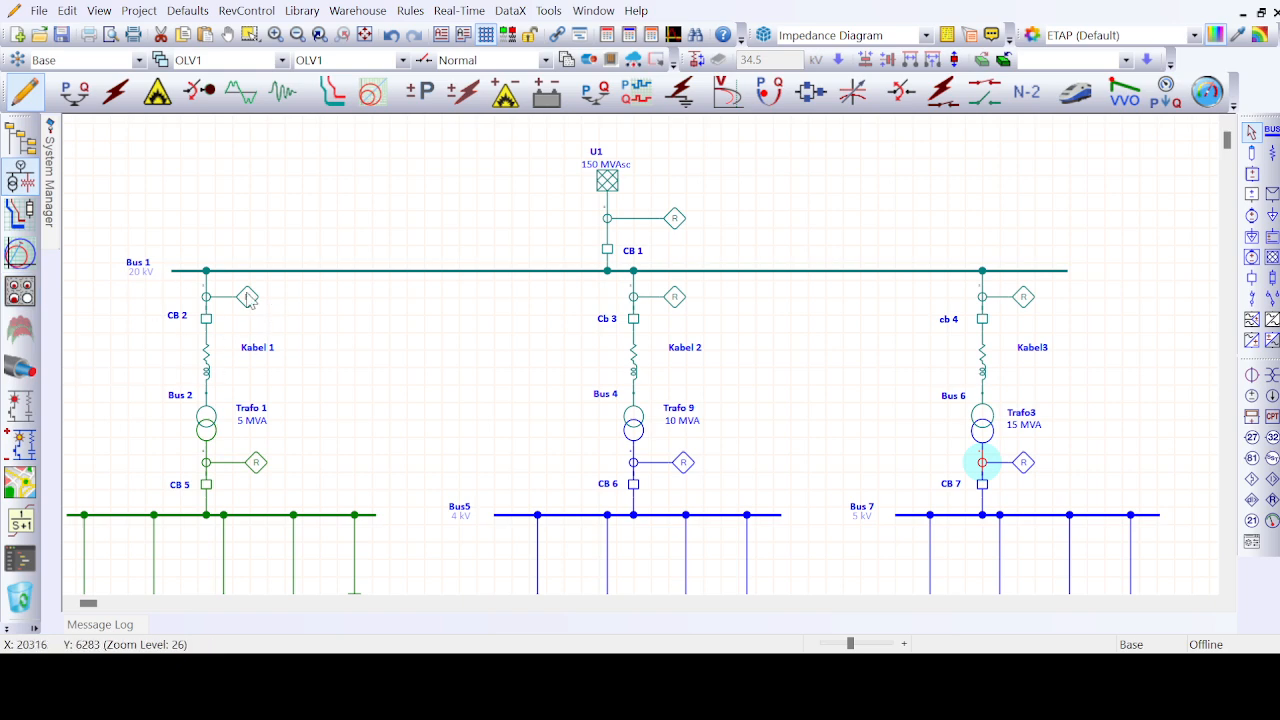
- Examine the settings of circuit breakers CB 1, CB 2 and CB 5 and of transformer Trafo 1
{"action": "left_click", "coordinate": [610, 252]}
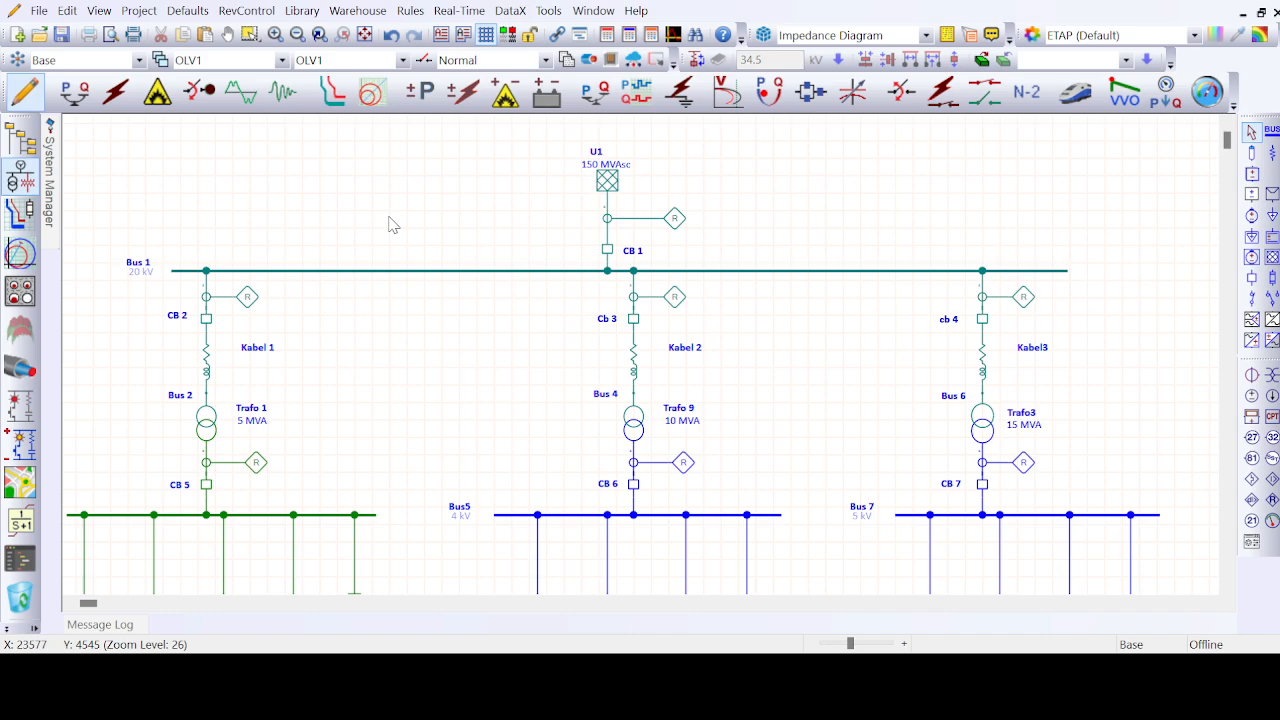
{"action": "left_click", "coordinate": [206, 319]}
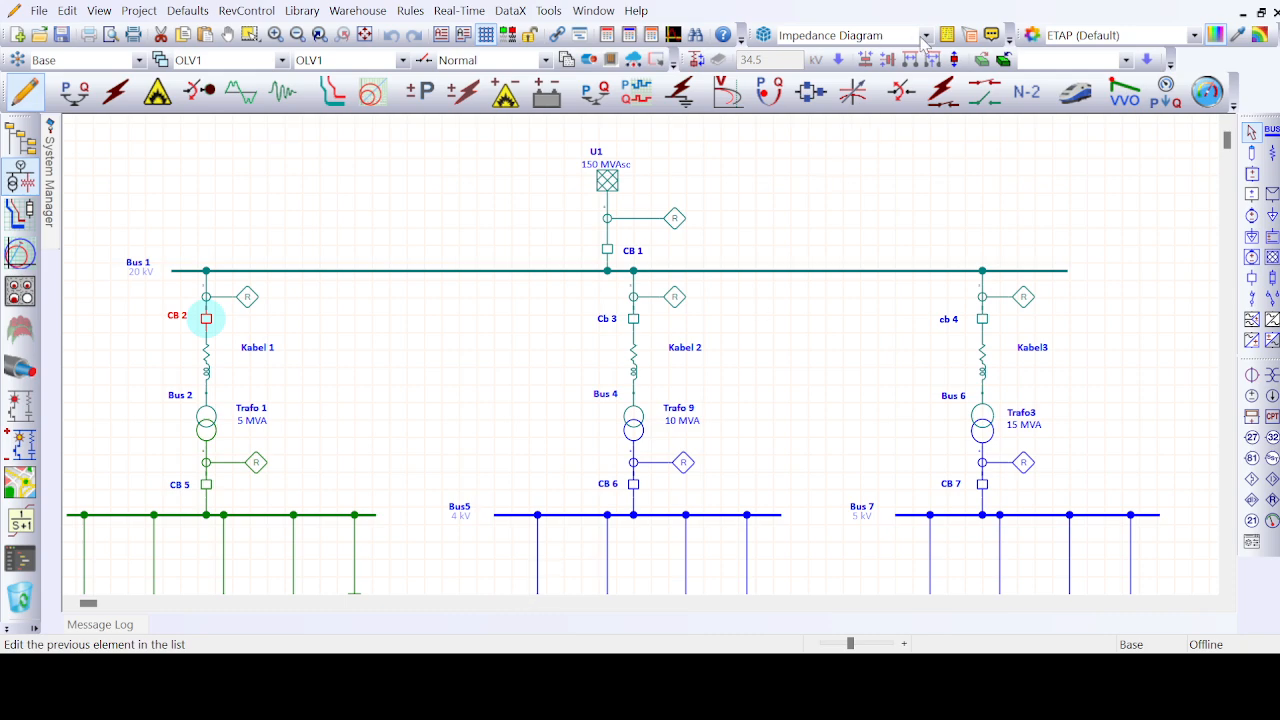
{"action": "scroll", "coordinate": [462, 318], "scroll_direction": "down", "scroll_amount": 1}
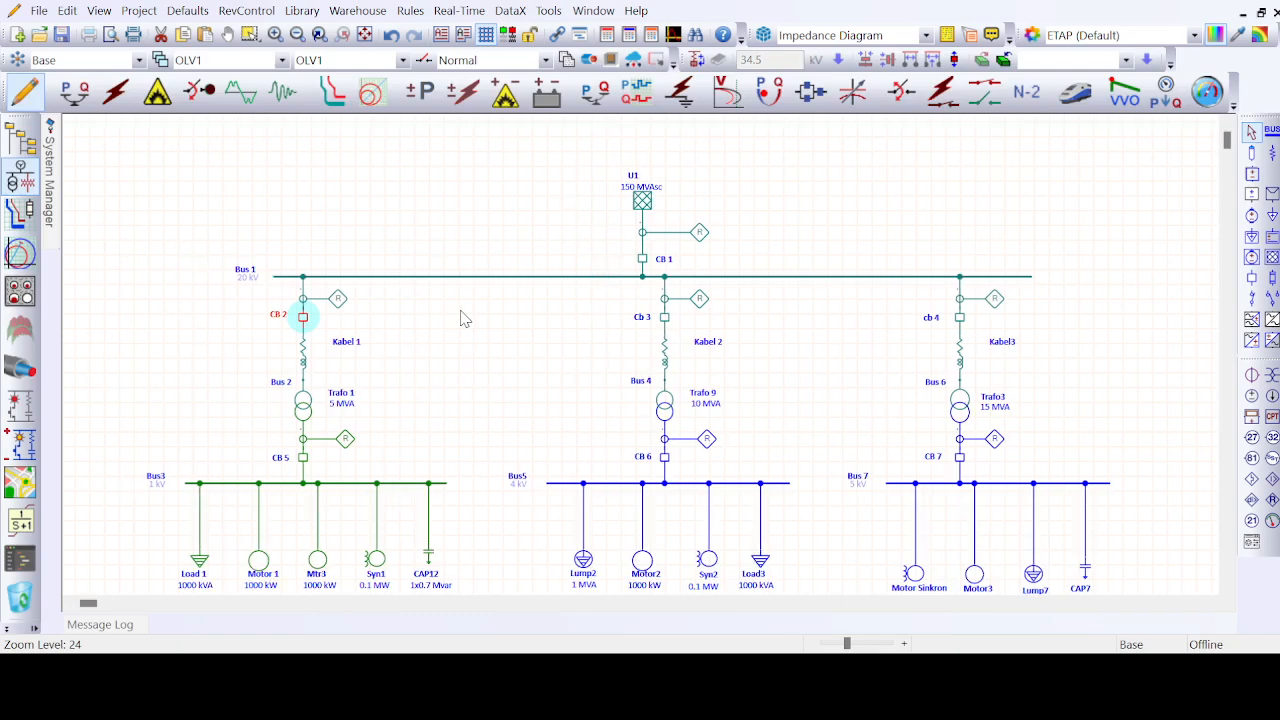
{"action": "scroll", "coordinate": [200, 412], "scroll_direction": "up", "scroll_amount": 1}
{"action": "scroll", "coordinate": [203, 422], "scroll_direction": "up", "scroll_amount": 1}
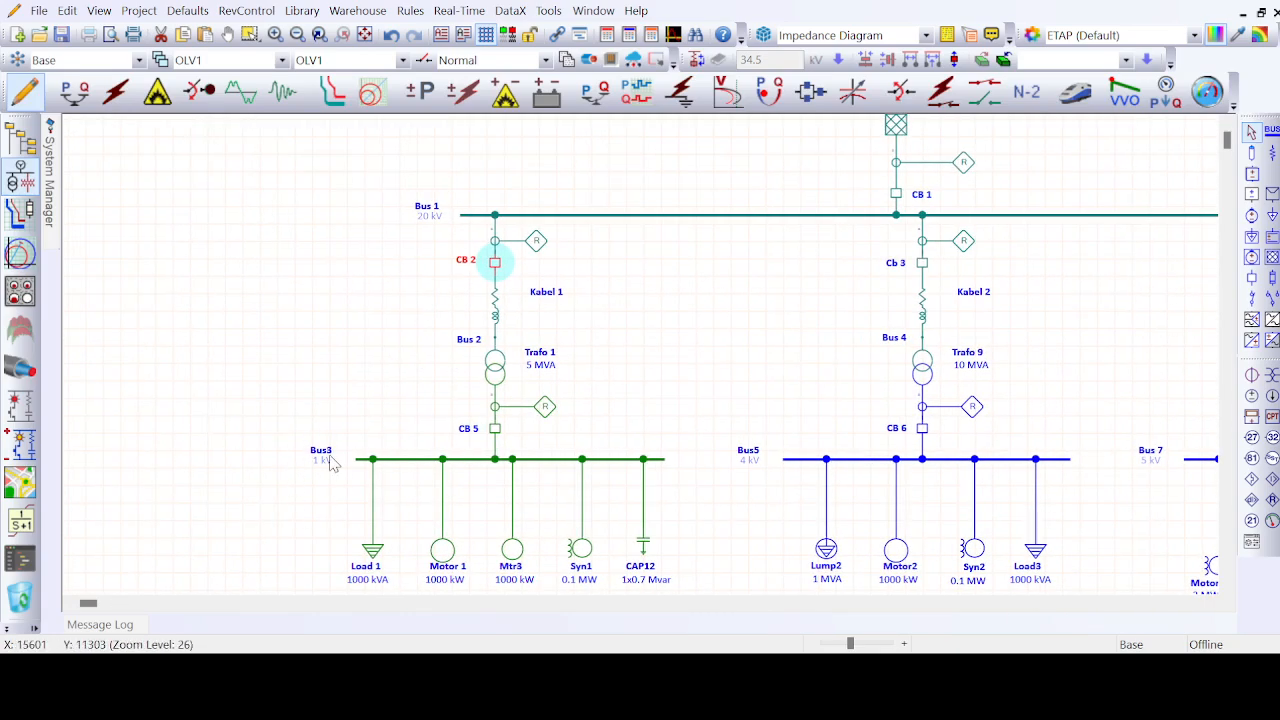
{"action": "left_click", "coordinate": [496, 430]}
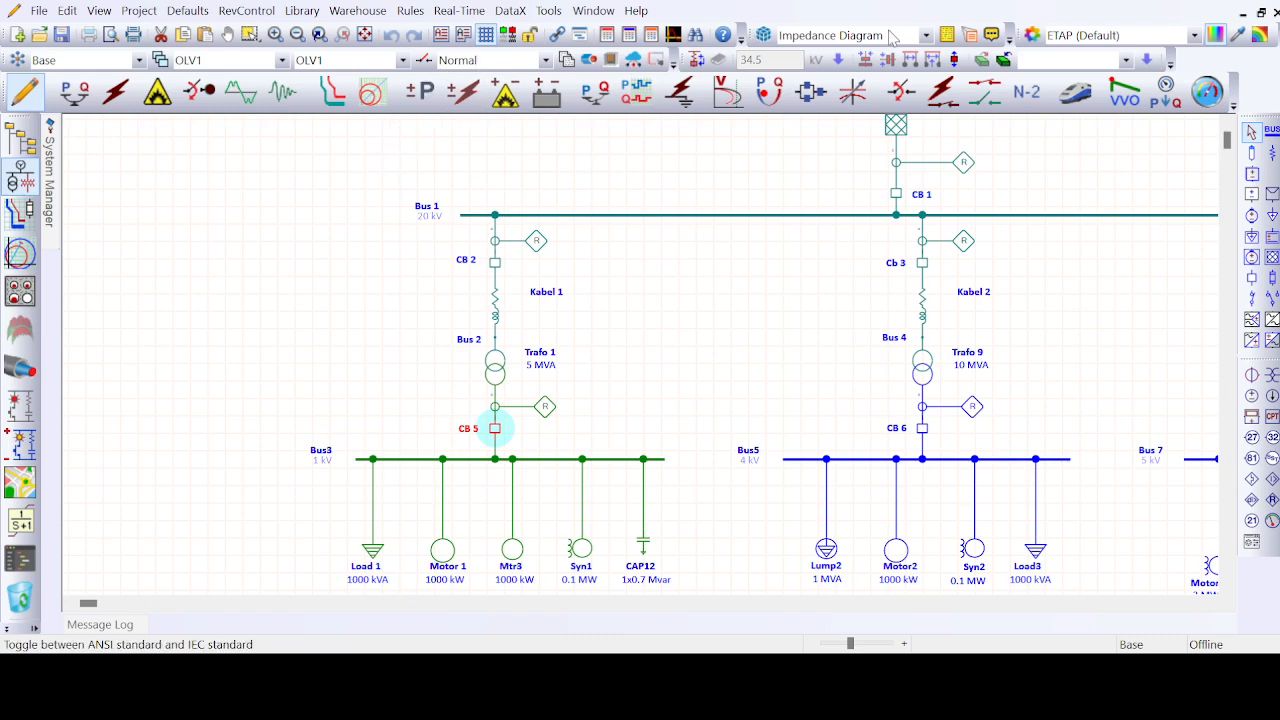
{"action": "left_click", "coordinate": [495, 370]}
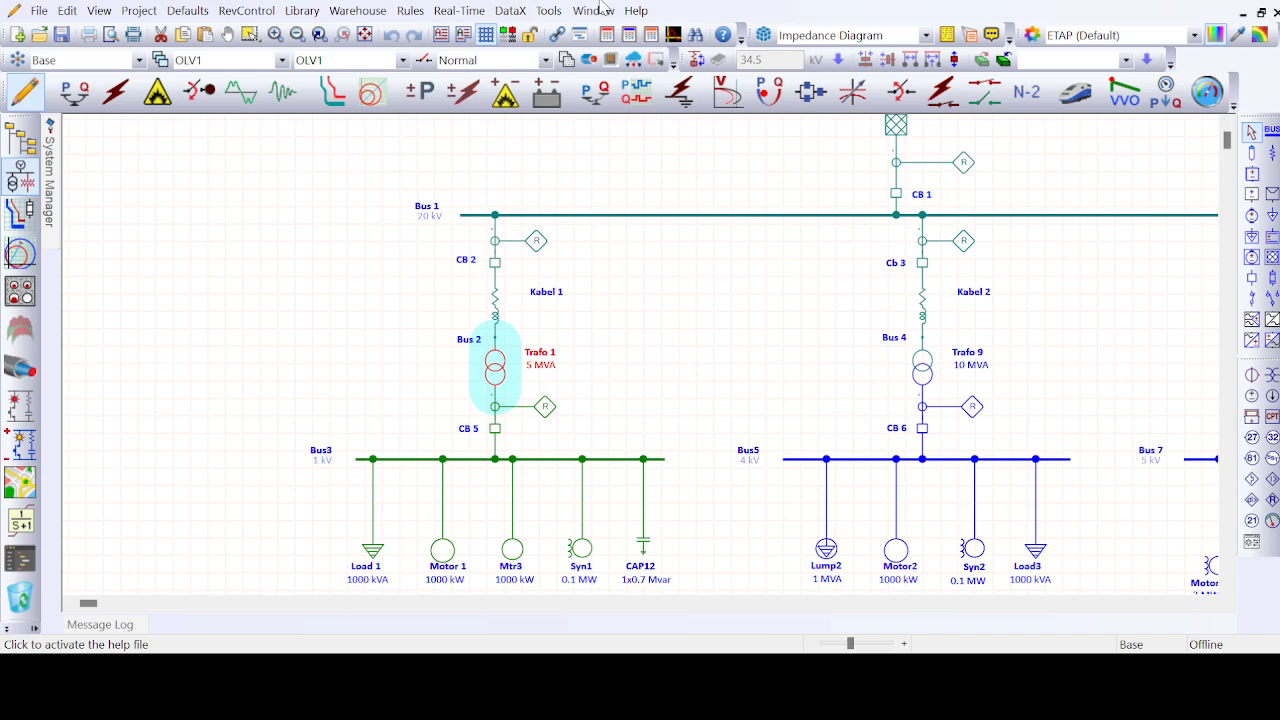
- Rename the 10 MVA transformer of the middle feeder as Trafo2
{"action": "scroll", "coordinate": [723, 286], "scroll_direction": "down", "scroll_amount": 2}
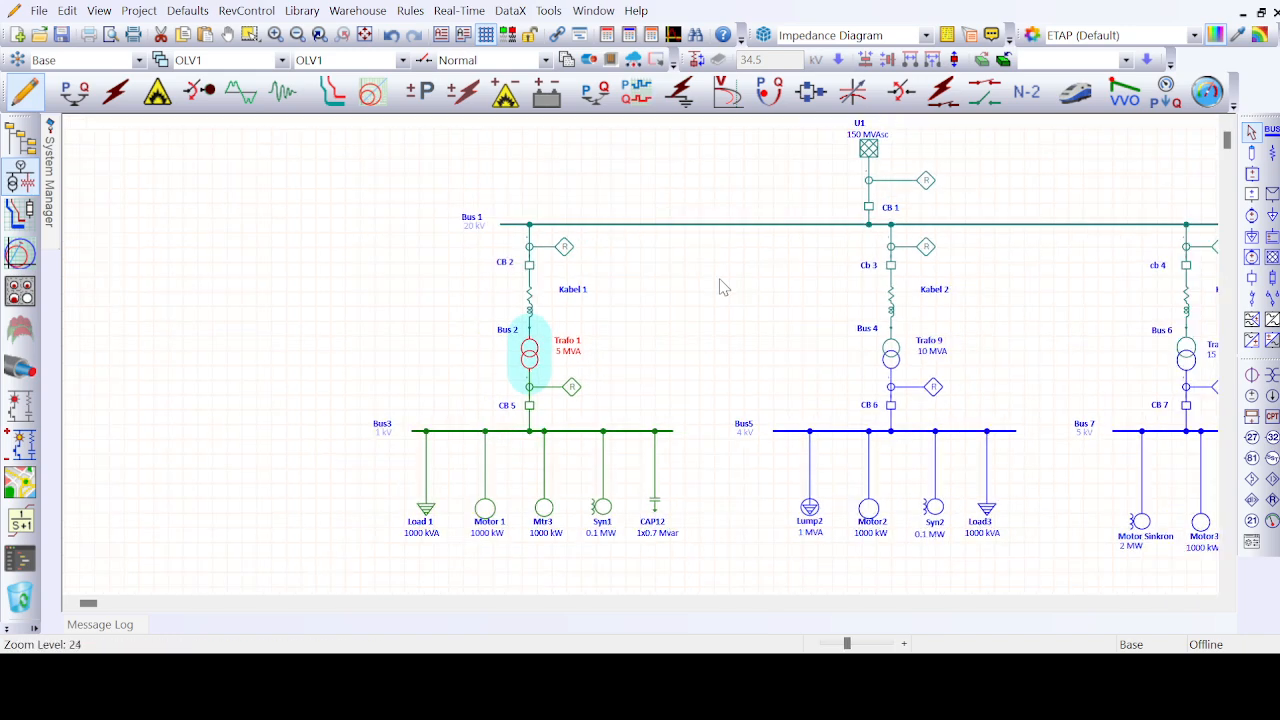
{"action": "scroll", "coordinate": [723, 286], "scroll_direction": "right", "scroll_amount": 5}
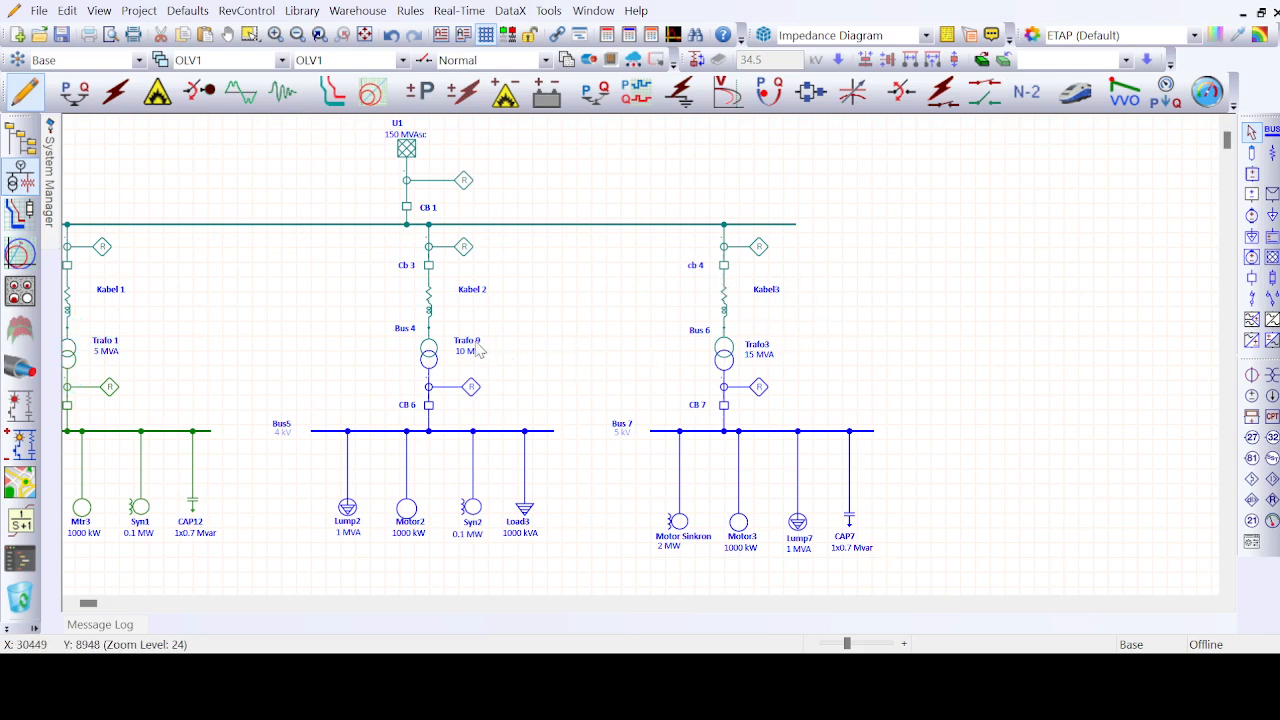
{"action": "type", "text": "Traf"}
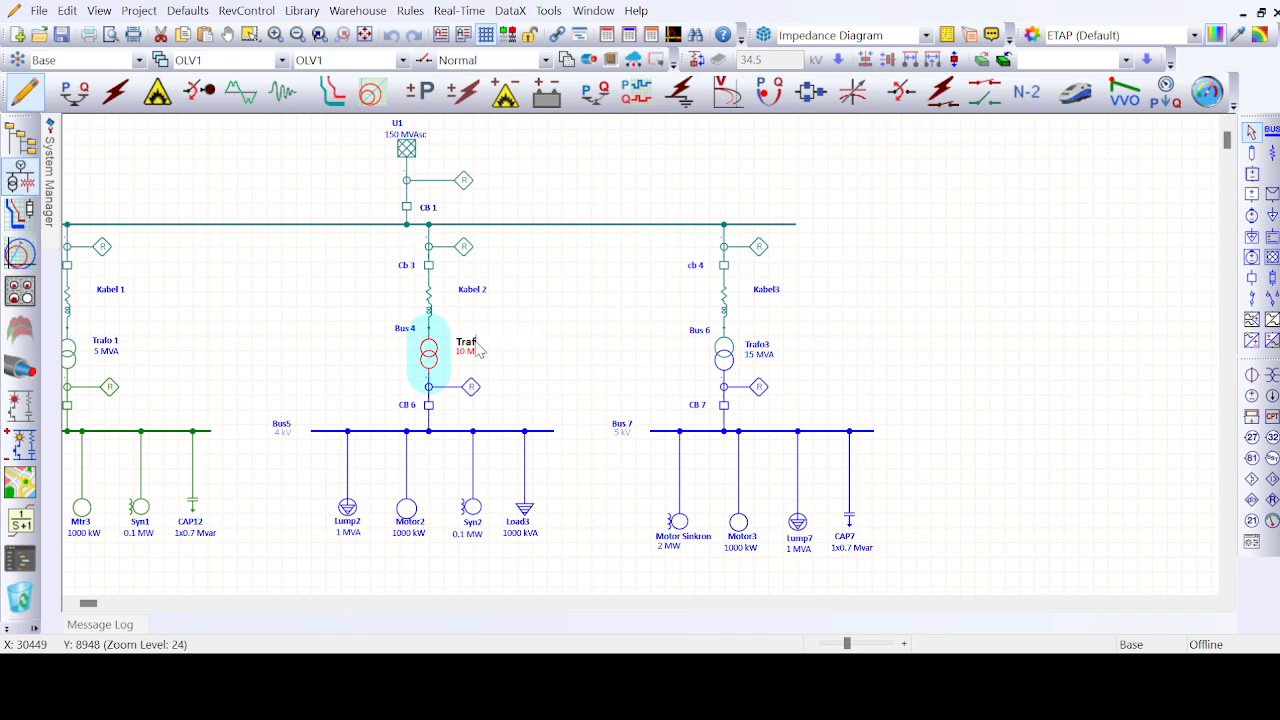
{"action": "type", "text": "o 8"}
{"action": "key", "text": "Return"}
{"action": "double_click", "coordinate": [478, 348]}
{"action": "type", "text": "Trafo2"}
{"action": "key", "text": "Return"}
{"action": "left_click", "coordinate": [515, 386]}
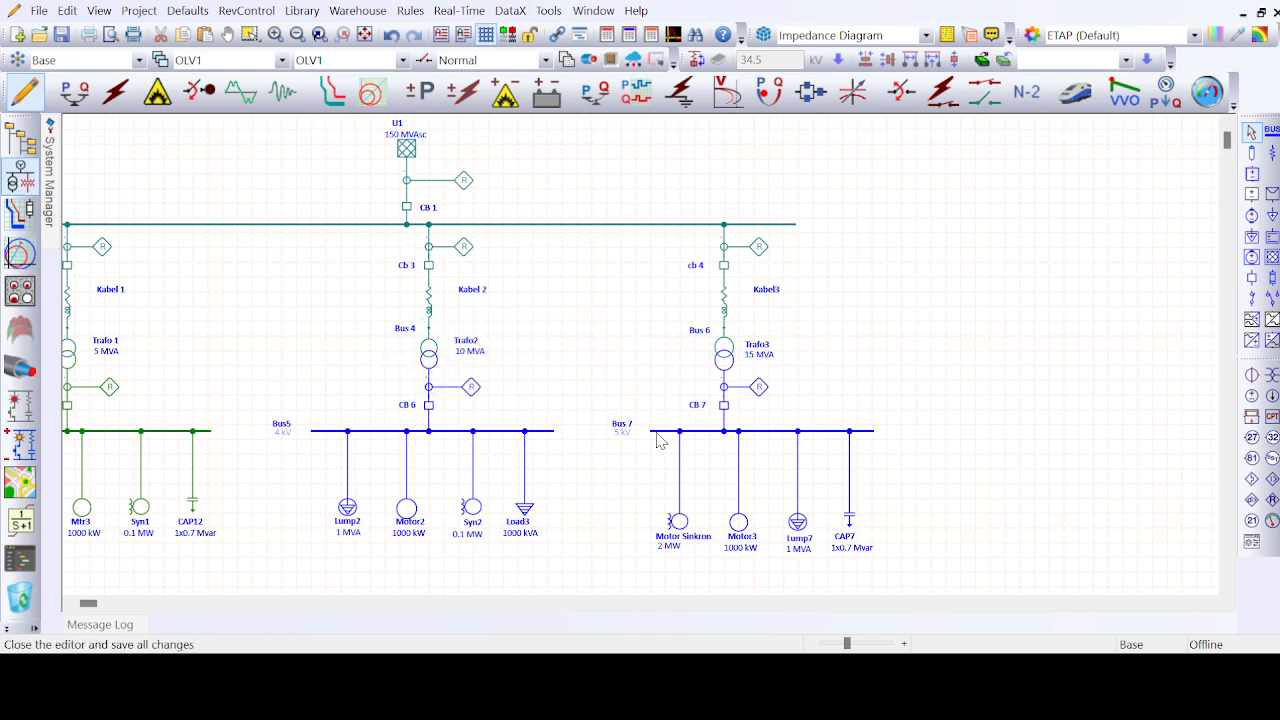
- Examine the settings of transformers Trafo2 and Trafo3
{"action": "left_click", "coordinate": [431, 365]}
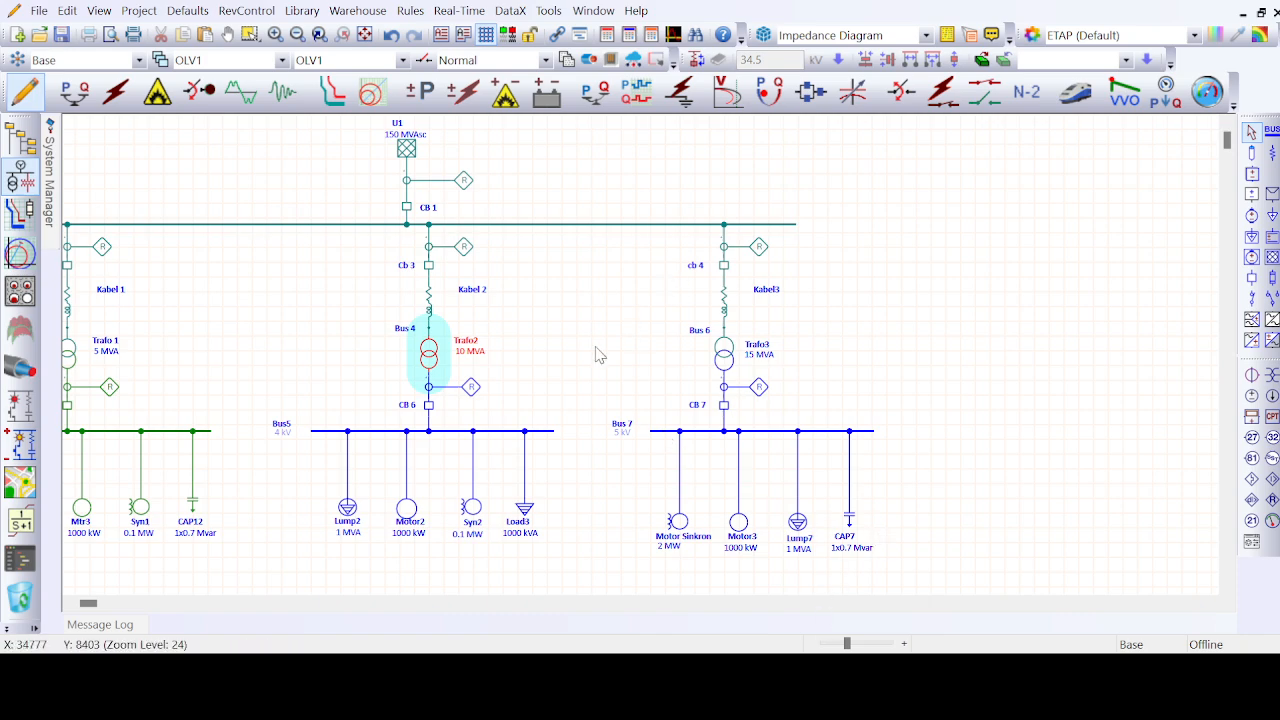
{"action": "left_click", "coordinate": [724, 361]}
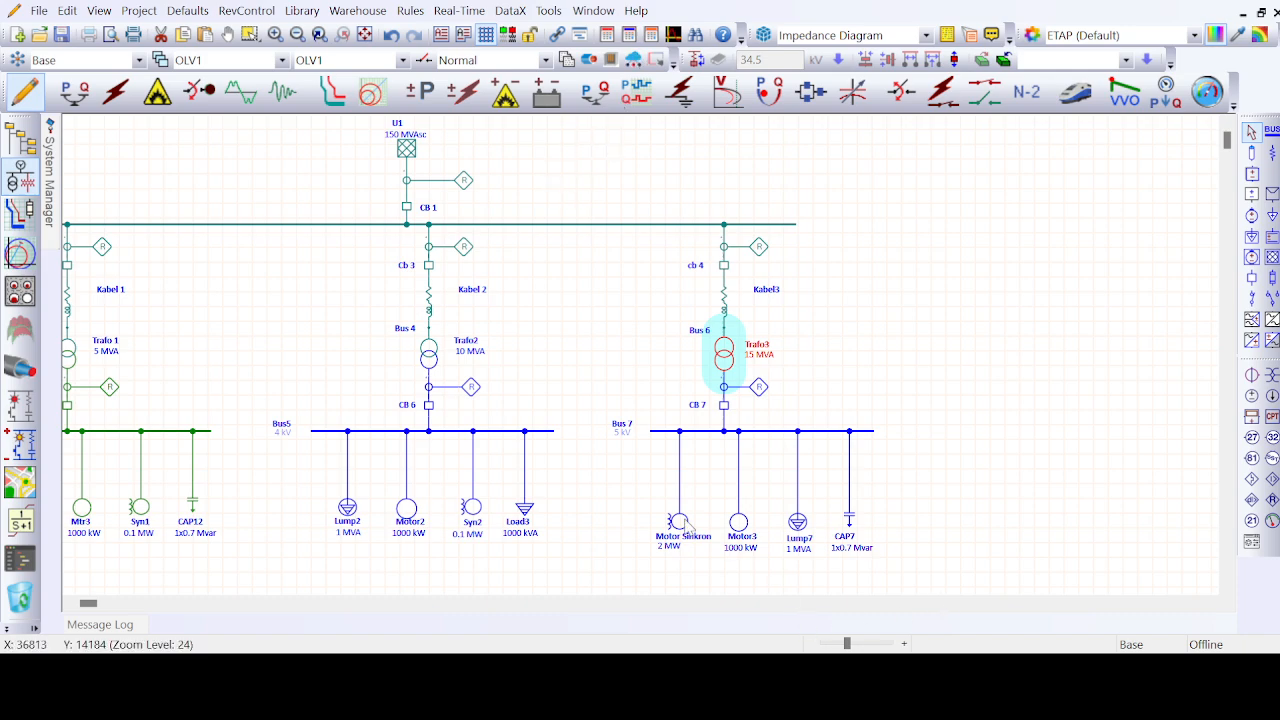
- Examine the settings of the overcurrent relays on the U1 incoming line and on the CB 2 feeder
{"action": "scroll", "coordinate": [692, 530], "scroll_direction": "left", "scroll_amount": 3}
{"action": "scroll", "coordinate": [692, 530], "scroll_direction": "left", "scroll_amount": 6}
{"action": "scroll", "coordinate": [690, 528], "scroll_direction": "down", "scroll_amount": 1}
{"action": "scroll", "coordinate": [690, 528], "scroll_direction": "right", "scroll_amount": 4}
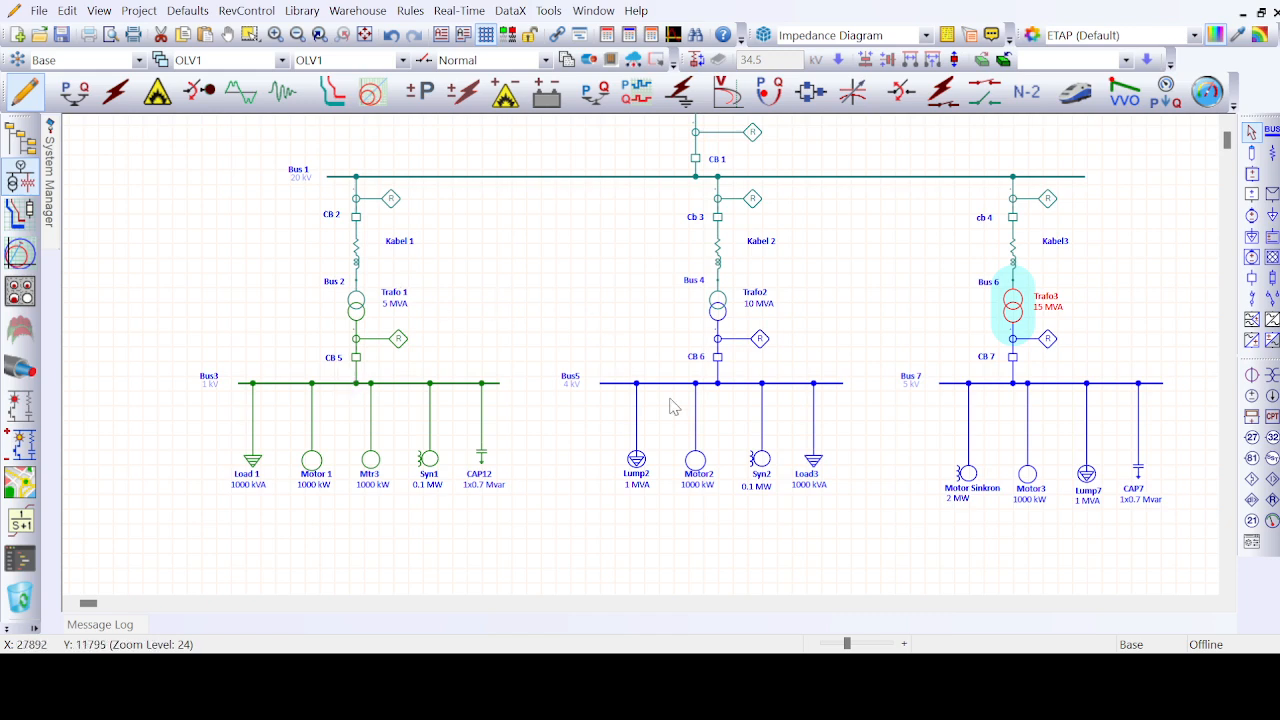
{"action": "scroll", "coordinate": [673, 406], "scroll_direction": "right", "scroll_amount": 1}
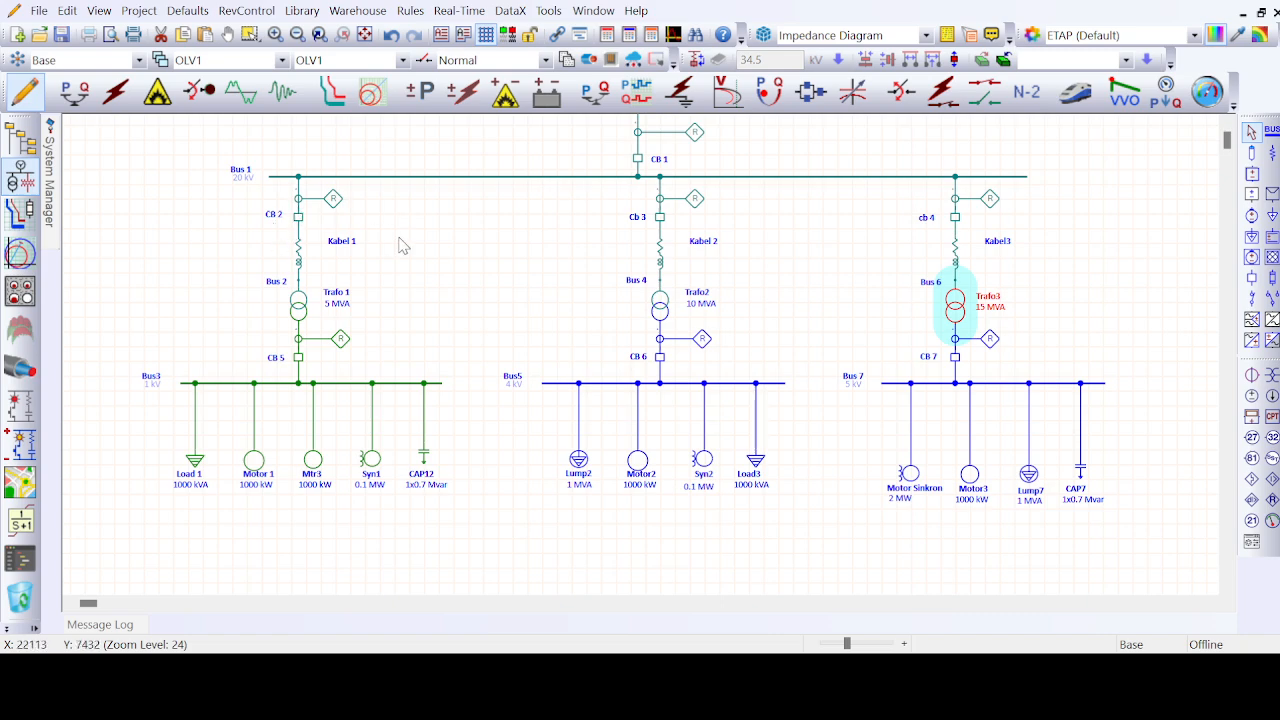
{"action": "scroll", "coordinate": [400, 245], "scroll_direction": "up", "scroll_amount": 3}
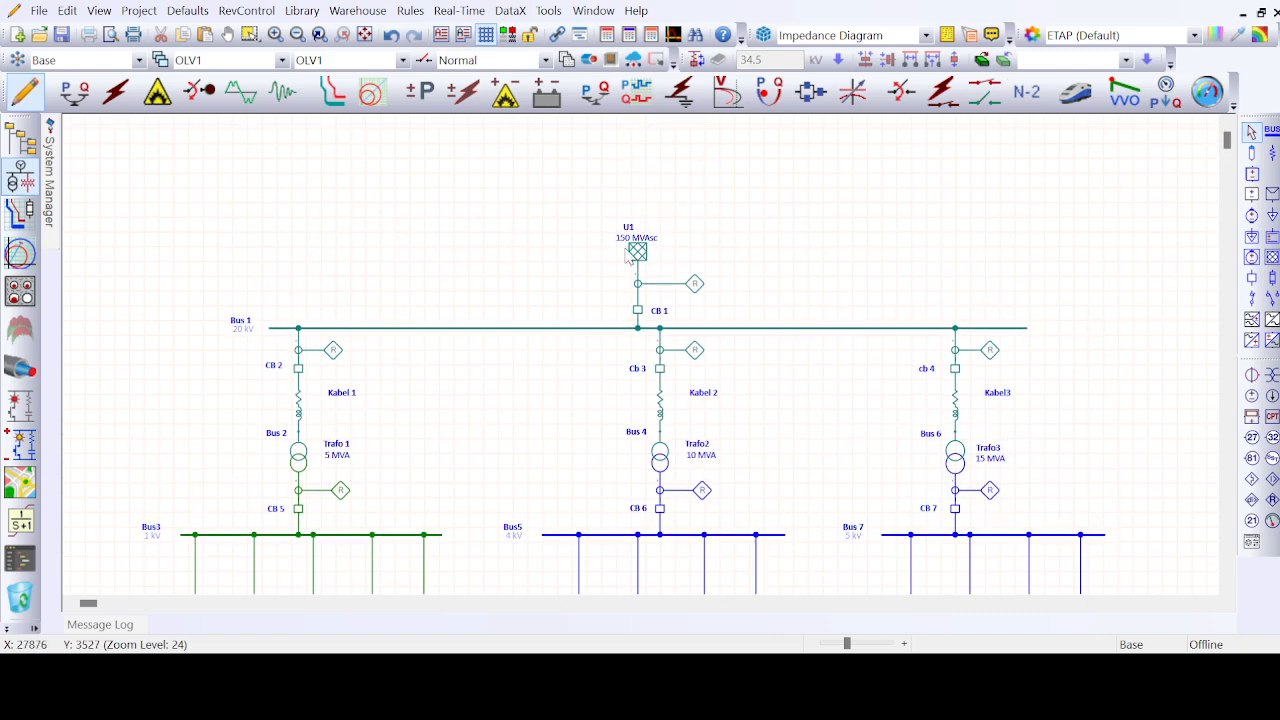
{"action": "left_click", "coordinate": [697, 287]}
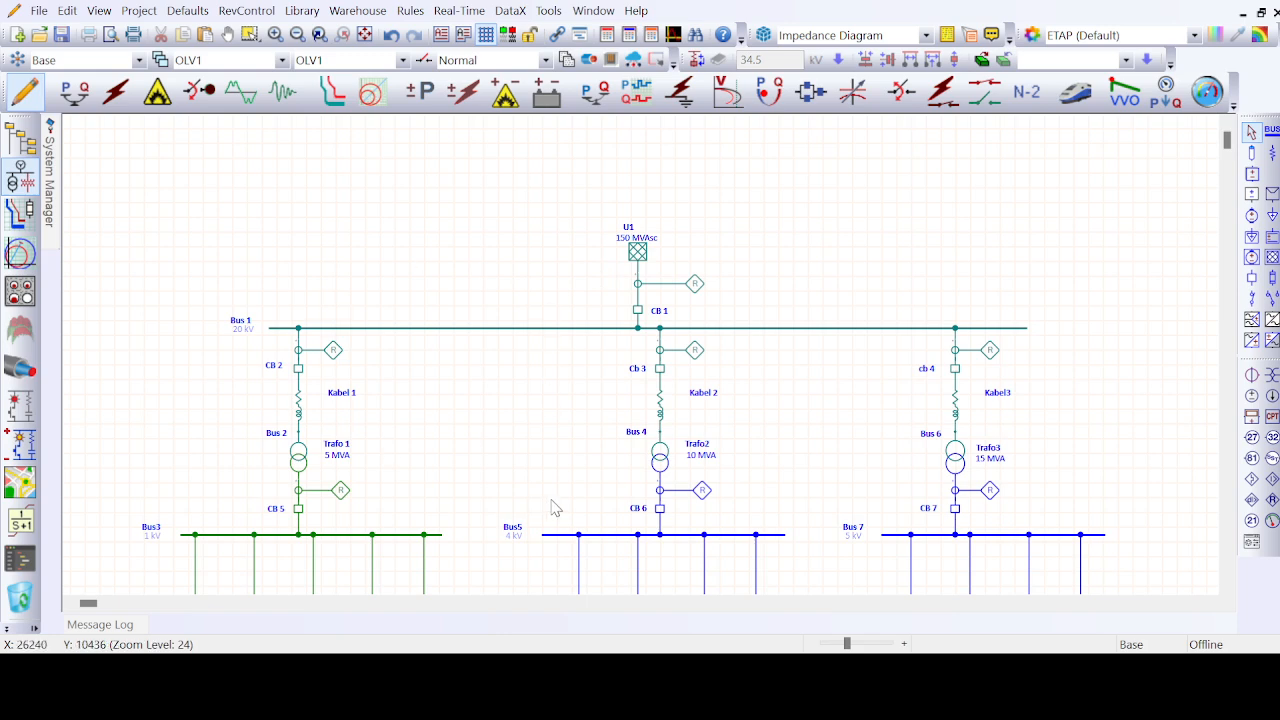
{"action": "scroll", "coordinate": [555, 508], "scroll_direction": "down", "scroll_amount": 3}
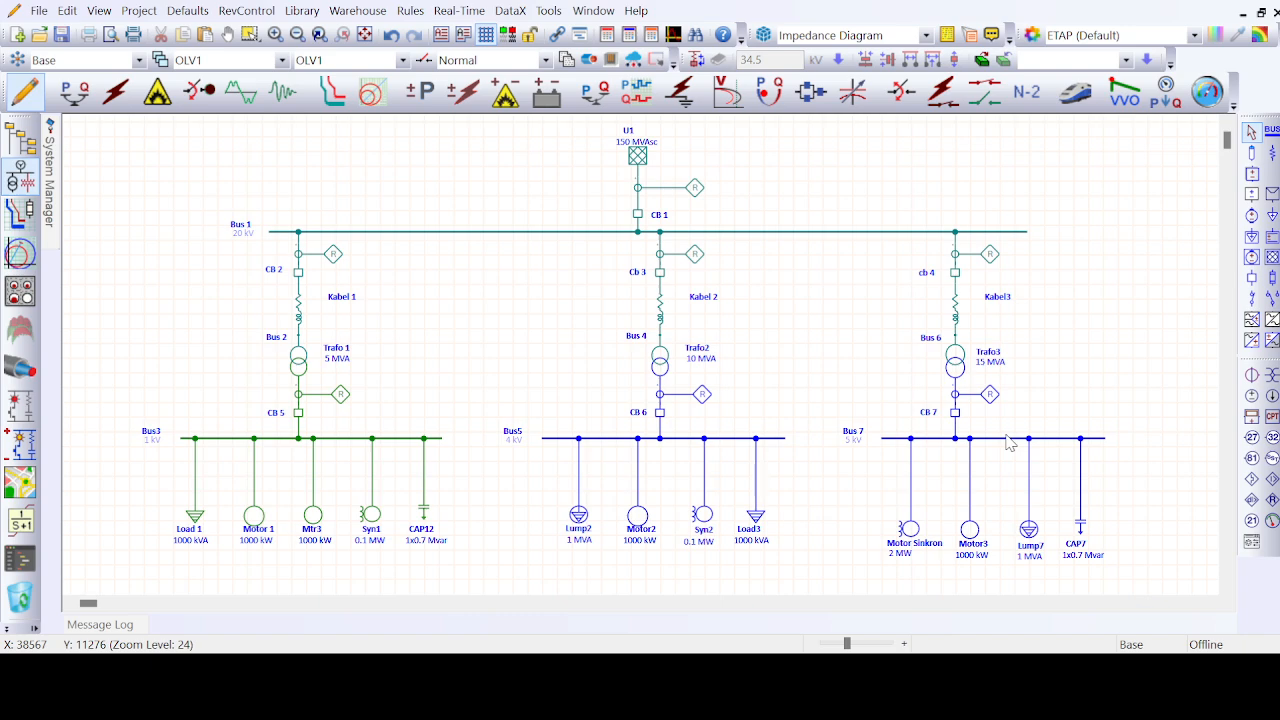
{"action": "left_click", "coordinate": [333, 257]}
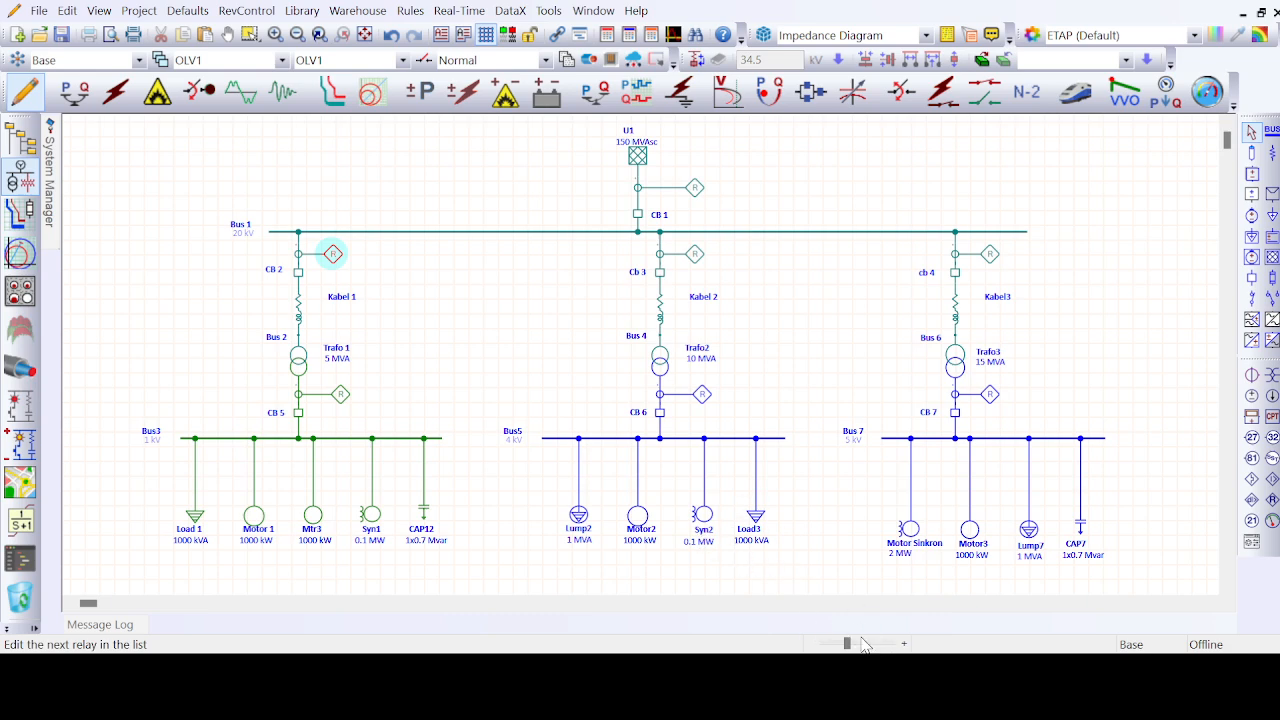
{"action": "scroll", "coordinate": [318, 385], "scroll_direction": "up", "scroll_amount": 1}
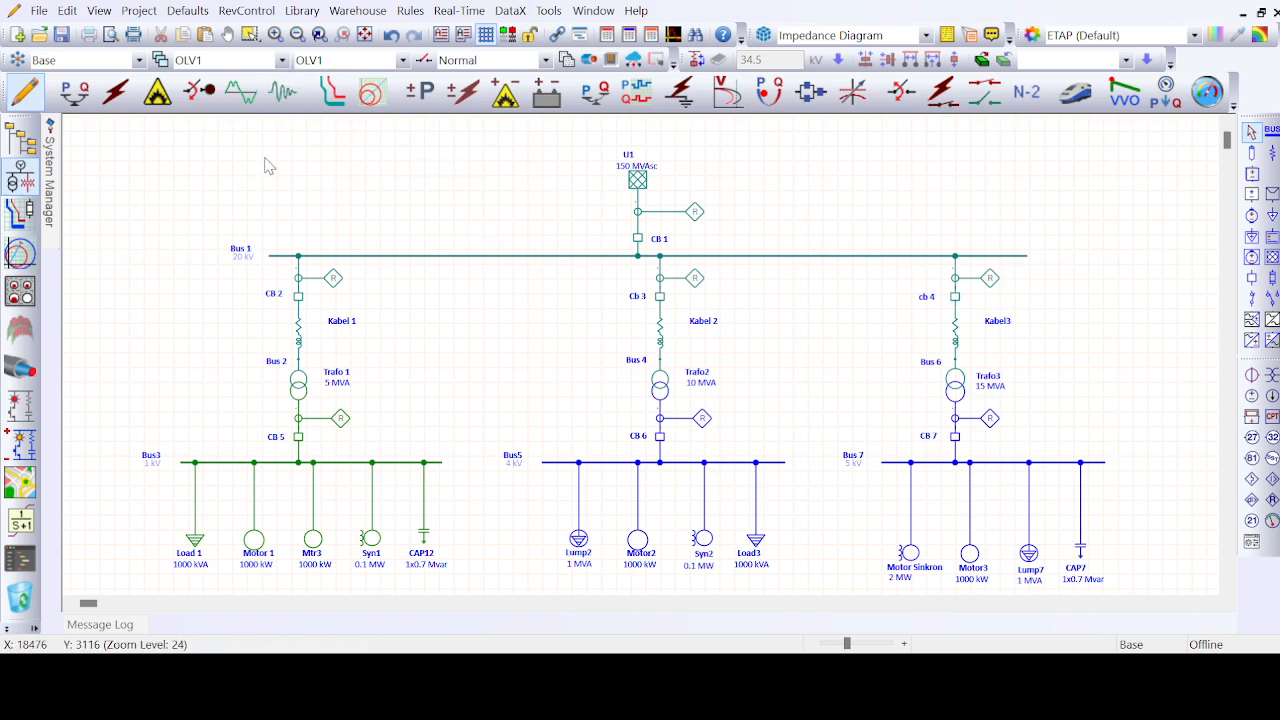
- Switch to load flow analysis and shift the Bus5 feeder branch slightly to the left on the diagram
{"action": "left_click", "coordinate": [74, 96]}
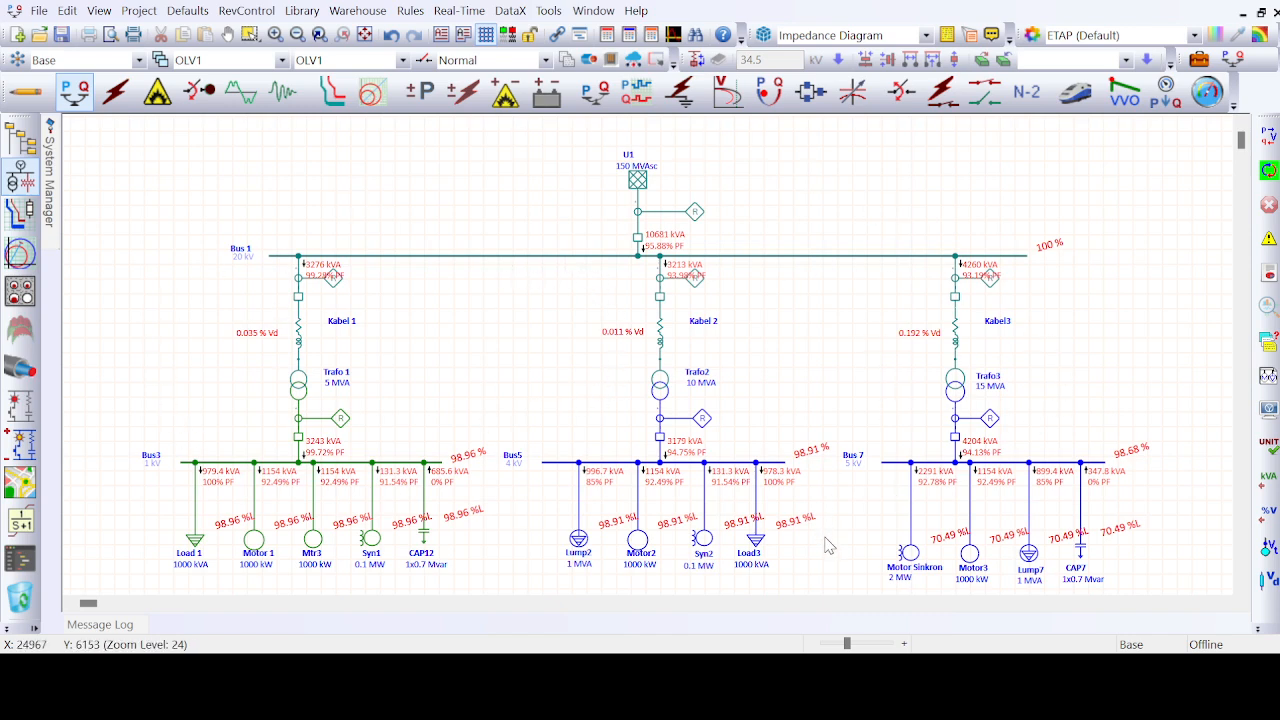
{"action": "left_click_drag", "start_coordinate": [750, 462], "coordinate": [736, 462]}
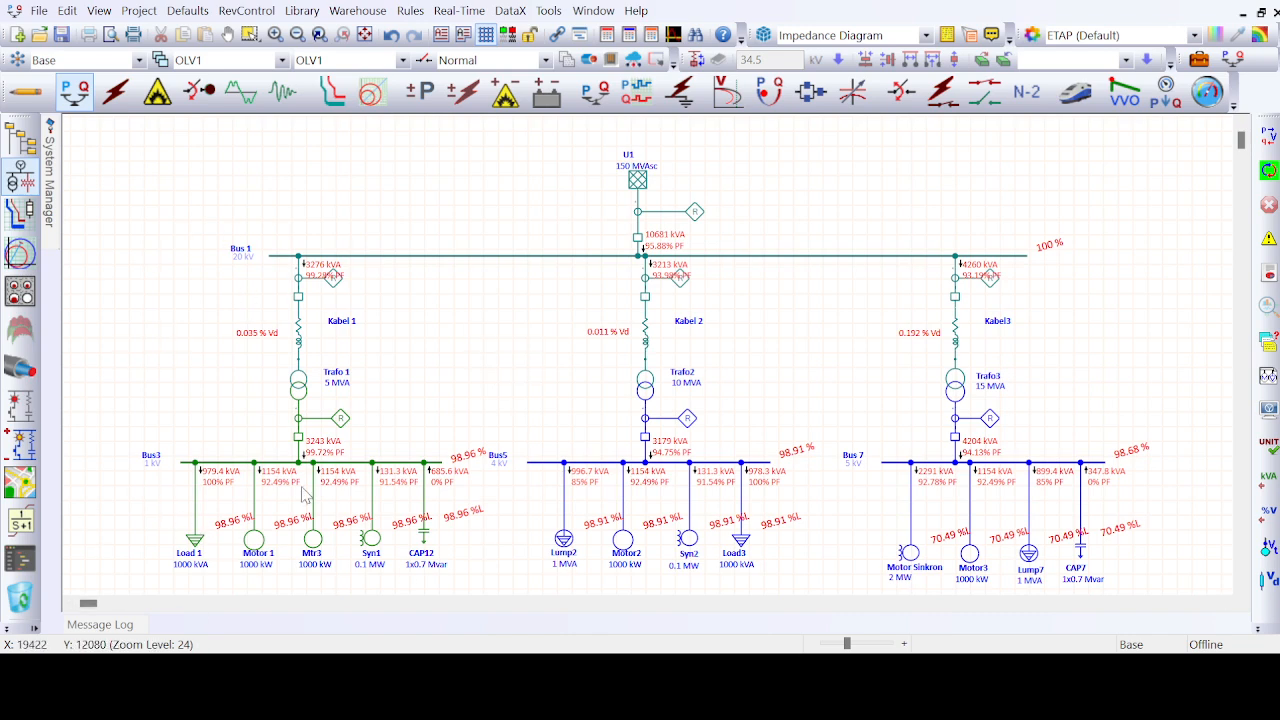
- Examine the load flow results for power, power factor and voltage across the Bus3, Bus5 and Bus 7 feeders
{"action": "scroll", "coordinate": [220, 512], "scroll_direction": "up", "scroll_amount": 1}
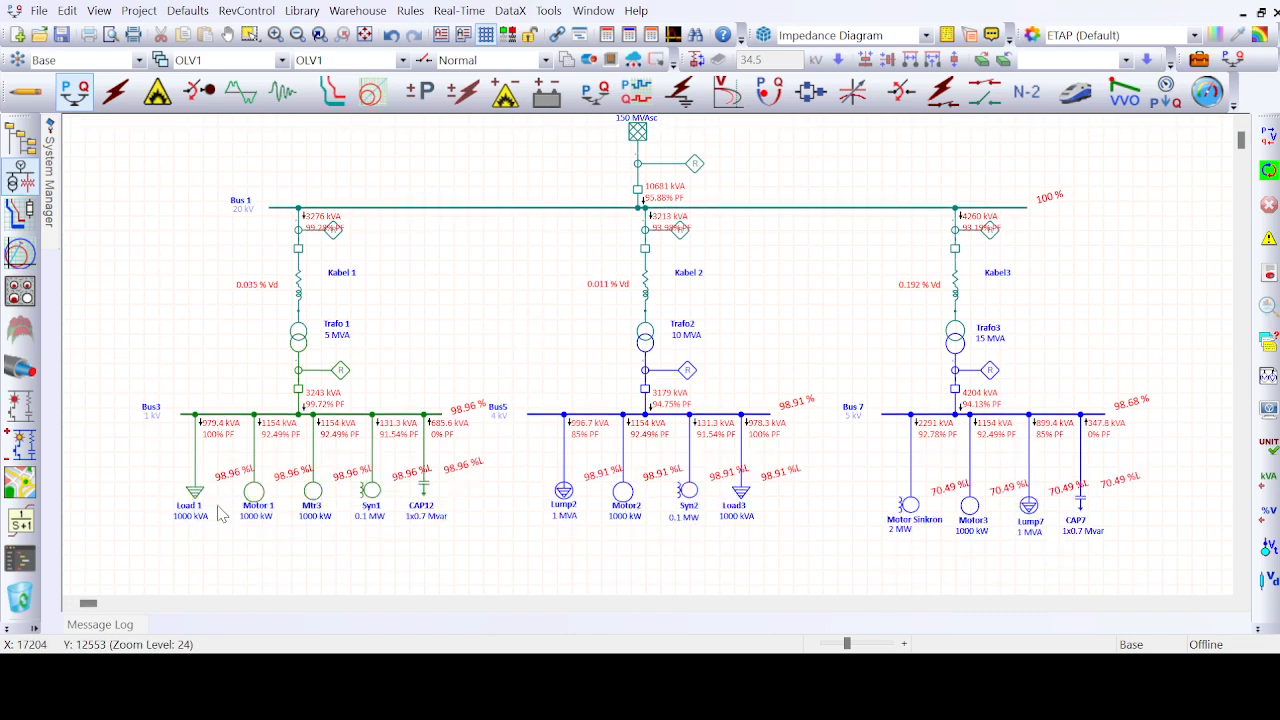
{"action": "scroll", "coordinate": [220, 512], "scroll_direction": "down", "scroll_amount": 1}
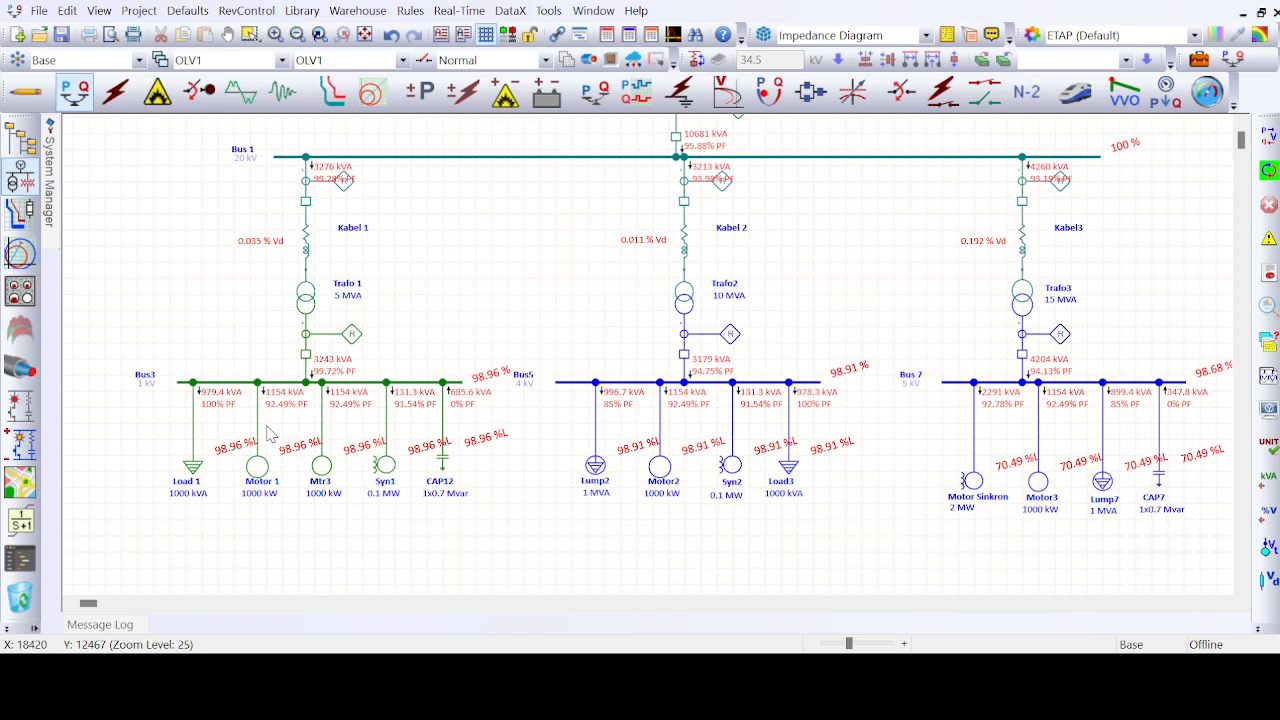
{"action": "scroll", "coordinate": [410, 375], "scroll_direction": "right", "scroll_amount": 3}
{"action": "scroll", "coordinate": [410, 375], "scroll_direction": "up", "scroll_amount": 1}
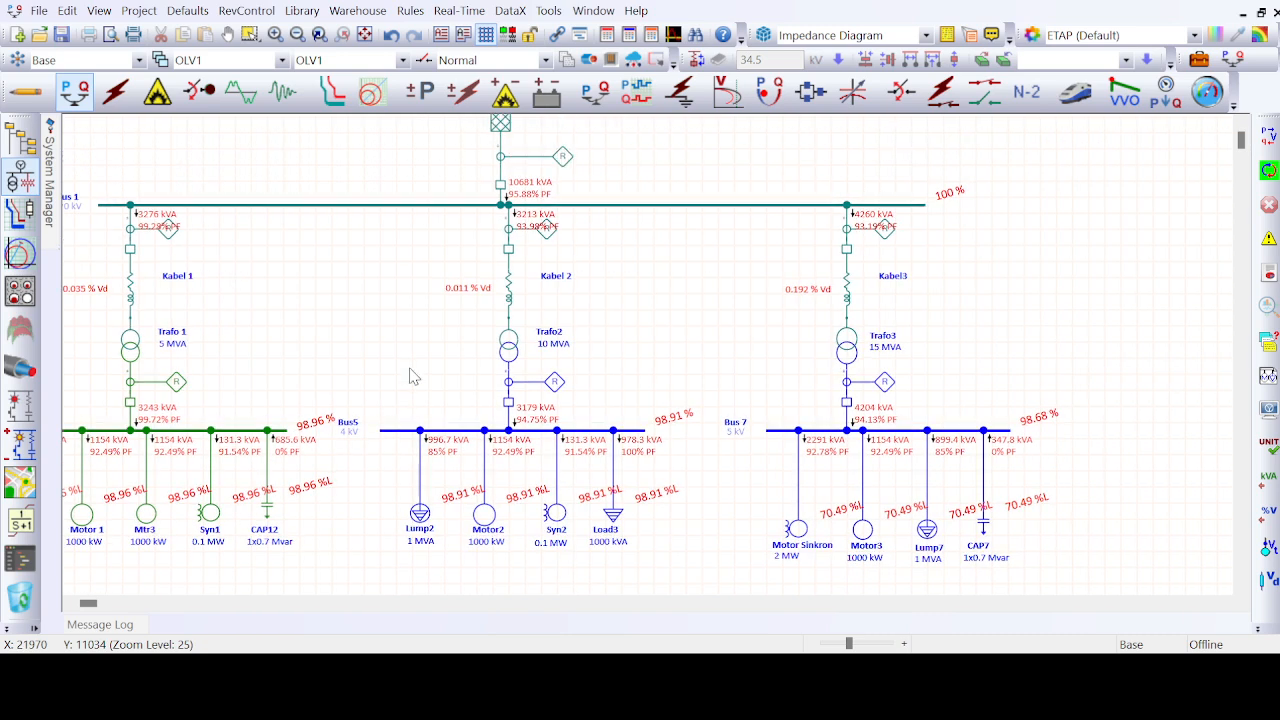
{"action": "scroll", "coordinate": [410, 375], "scroll_direction": "left", "scroll_amount": 1}
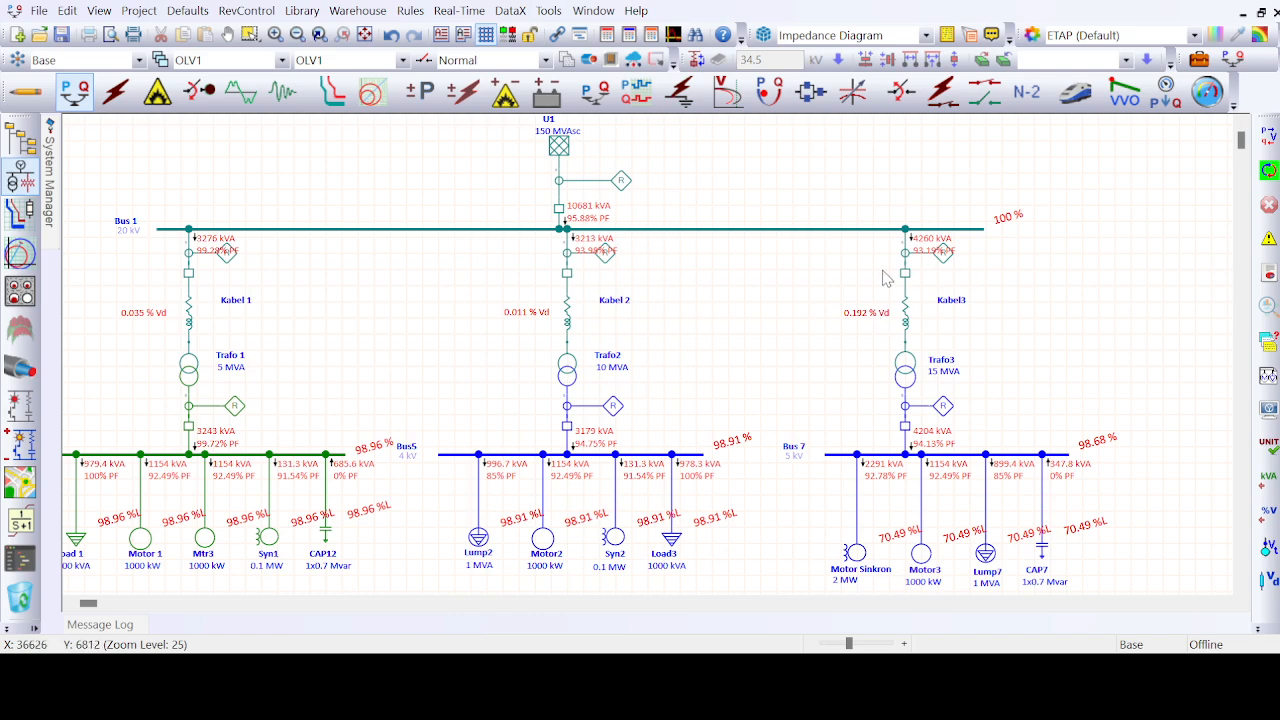
{"action": "scroll", "coordinate": [1143, 166], "scroll_direction": "down", "scroll_amount": 1}
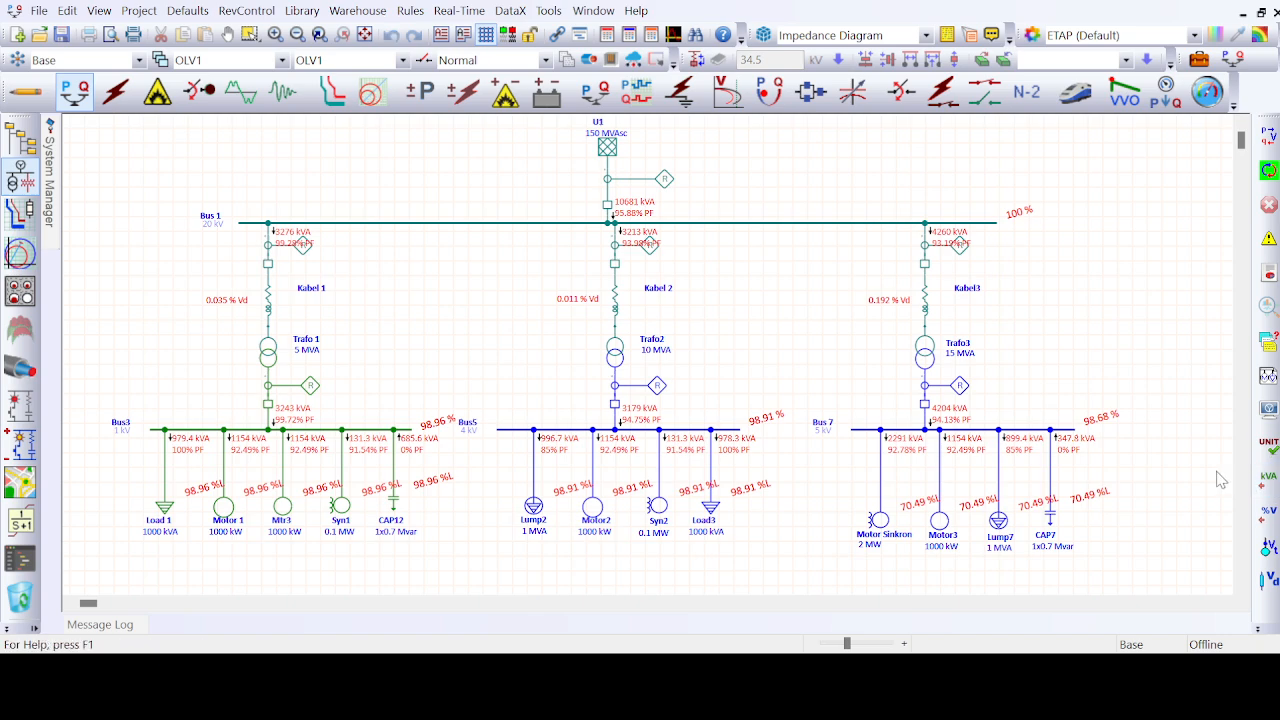
- Show the load flow results as real power in kW and examine them across the three feeders
{"action": "left_click", "coordinate": [1268, 478]}
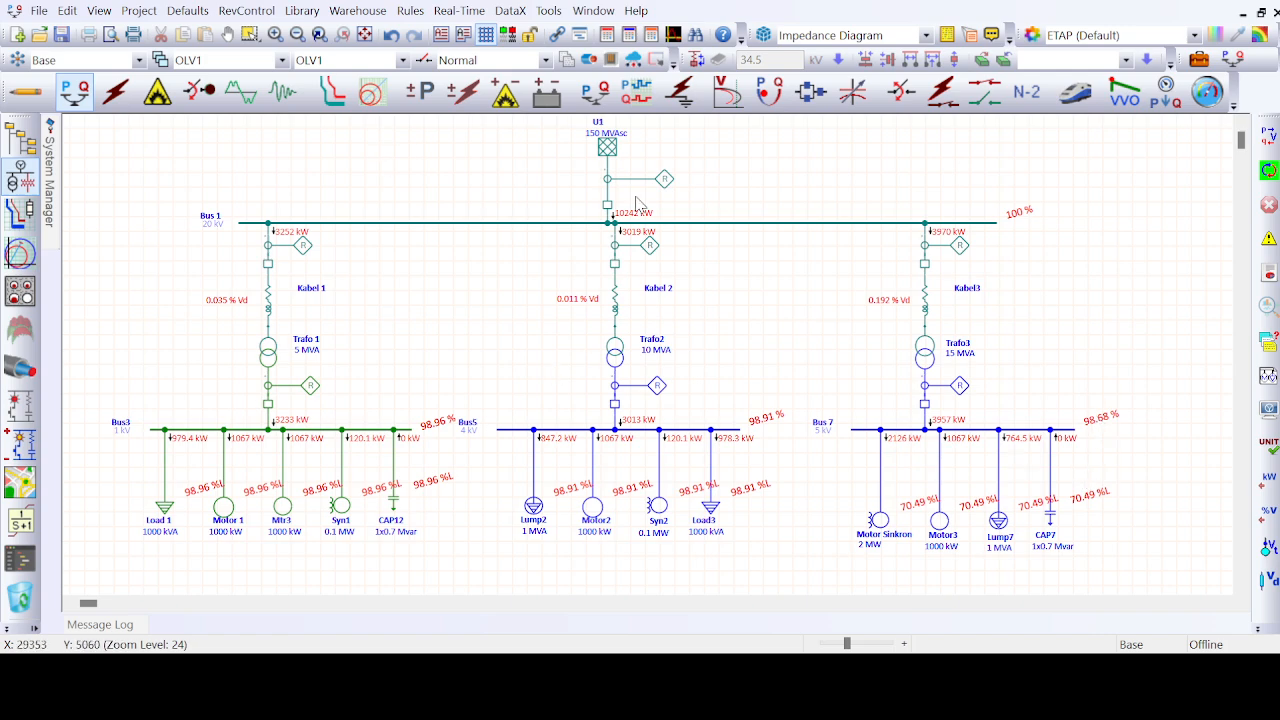
{"action": "scroll", "coordinate": [640, 205], "scroll_direction": "up", "scroll_amount": 1}
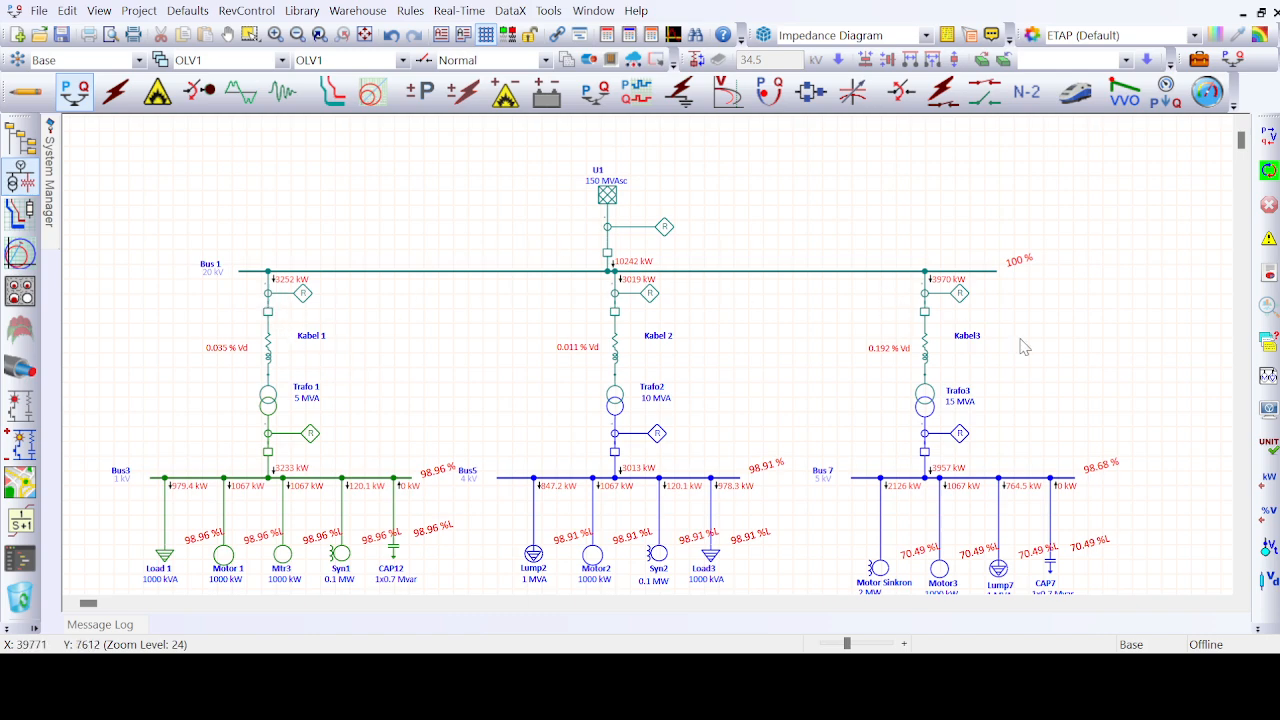
{"action": "scroll", "coordinate": [425, 418], "scroll_direction": "down", "scroll_amount": 3}
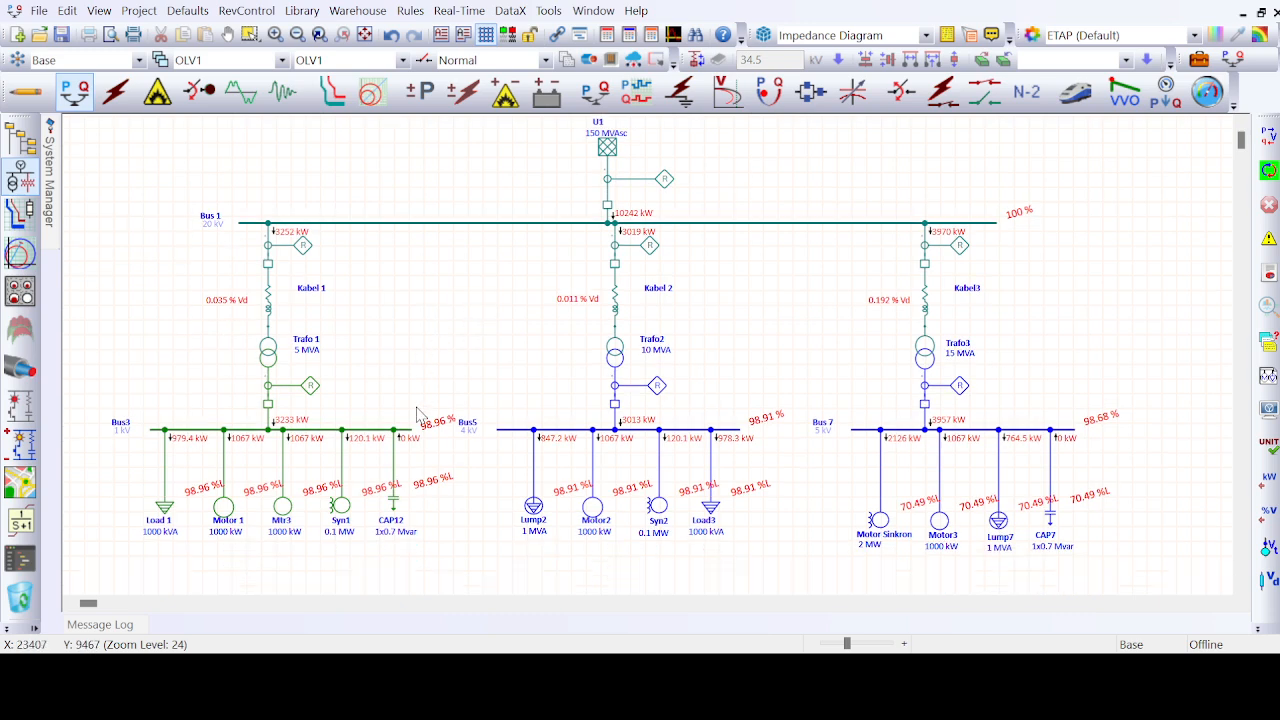
{"action": "scroll", "coordinate": [724, 348], "scroll_direction": "up", "scroll_amount": 4}
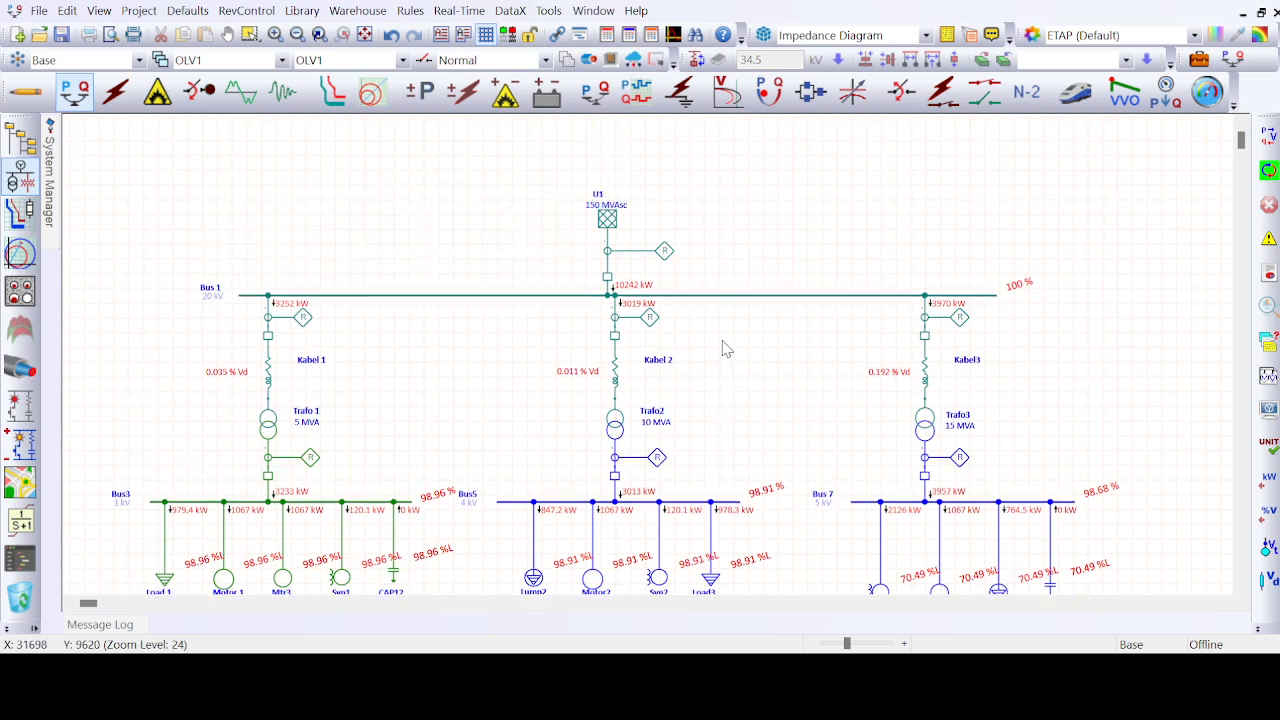
{"action": "scroll", "coordinate": [725, 348], "scroll_direction": "down", "scroll_amount": 2}
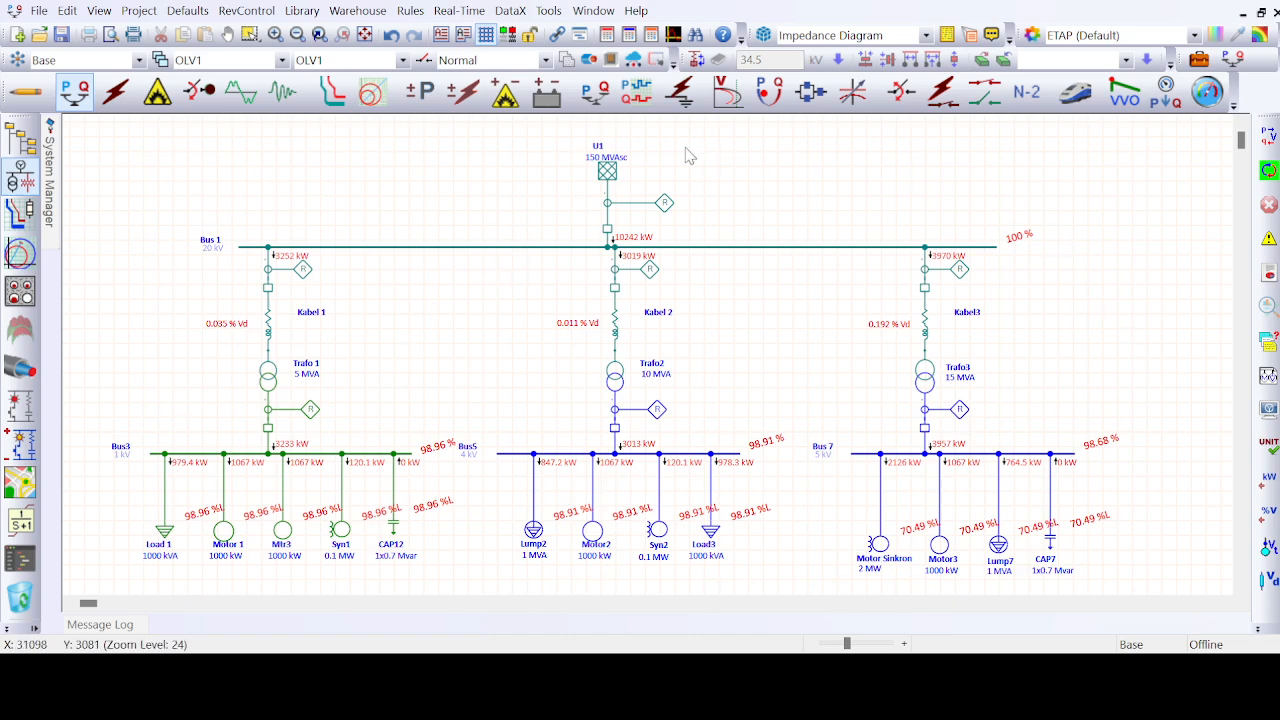
- Switch to short-circuit analysis and examine the rated voltages of the breakers and loads on the three feeders
{"action": "left_click", "coordinate": [116, 92]}
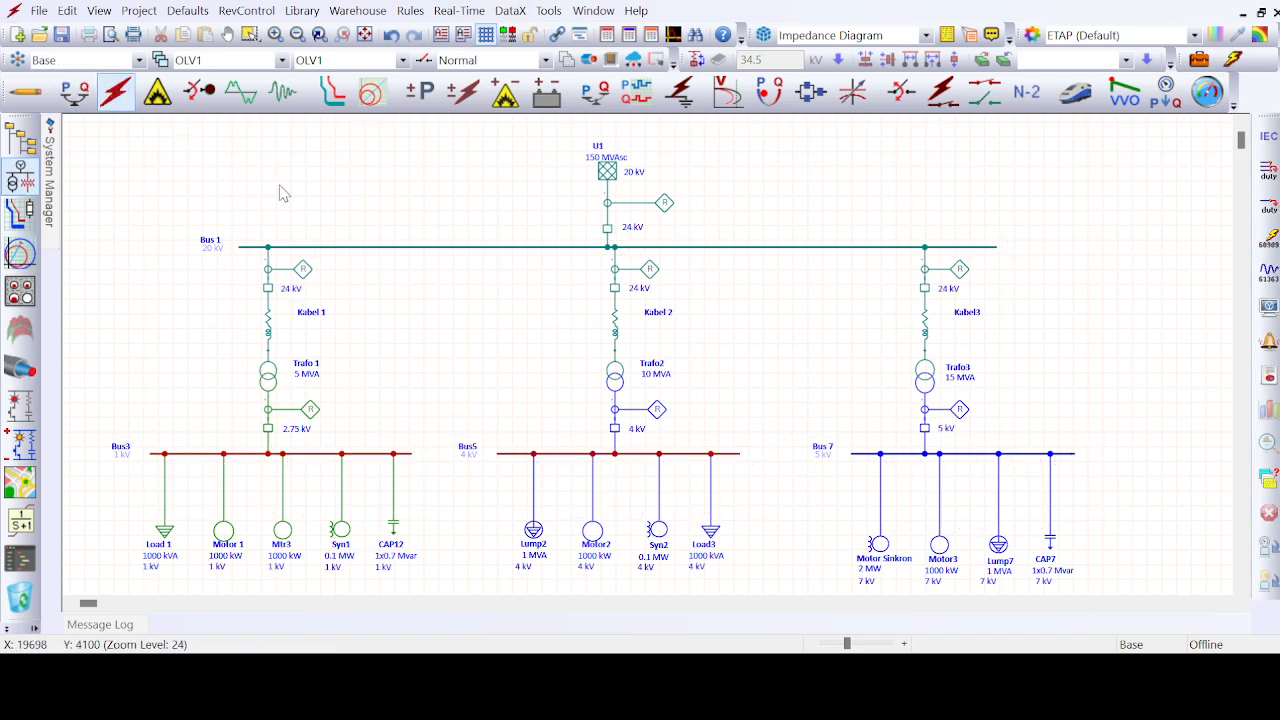
{"action": "scroll", "coordinate": [517, 249], "scroll_direction": "down", "scroll_amount": 2}
{"action": "scroll", "coordinate": [517, 249], "scroll_direction": "up", "scroll_amount": 3}
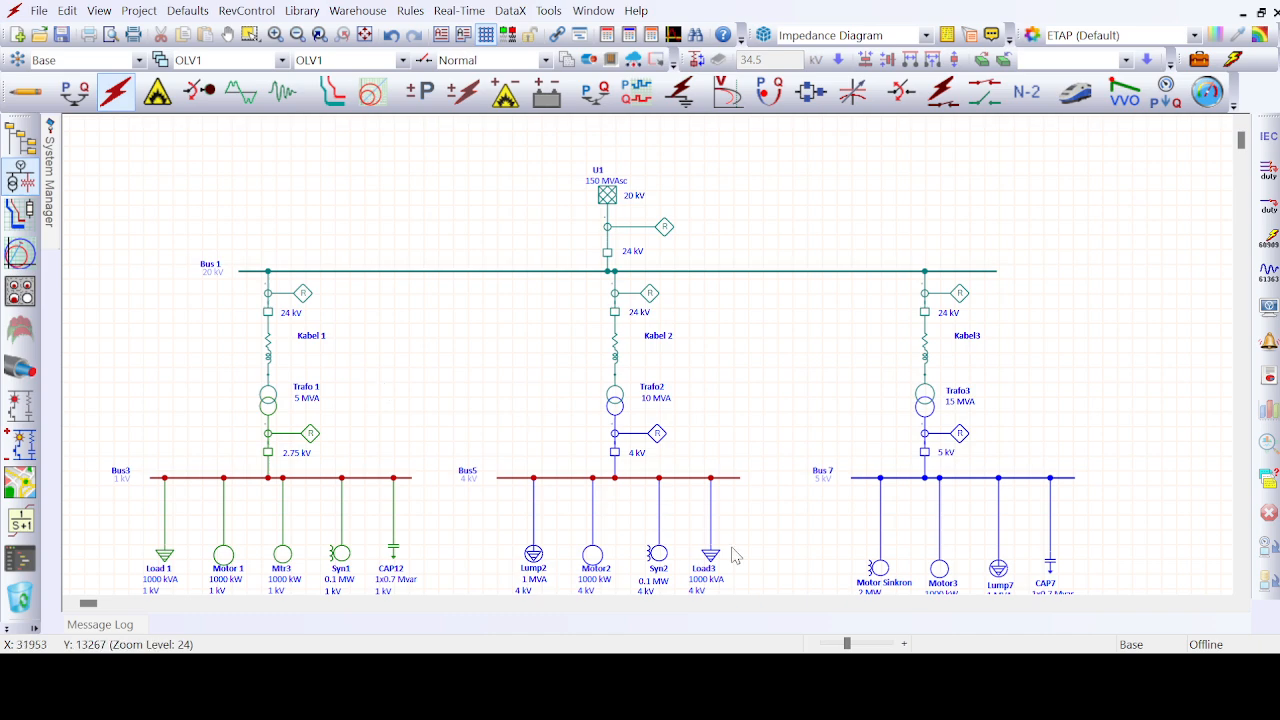
{"action": "scroll", "coordinate": [1086, 423], "scroll_direction": "down", "scroll_amount": 3}
{"action": "scroll", "coordinate": [1090, 428], "scroll_direction": "up", "scroll_amount": 2}
{"action": "scroll", "coordinate": [1090, 428], "scroll_direction": "up", "scroll_amount": 2}
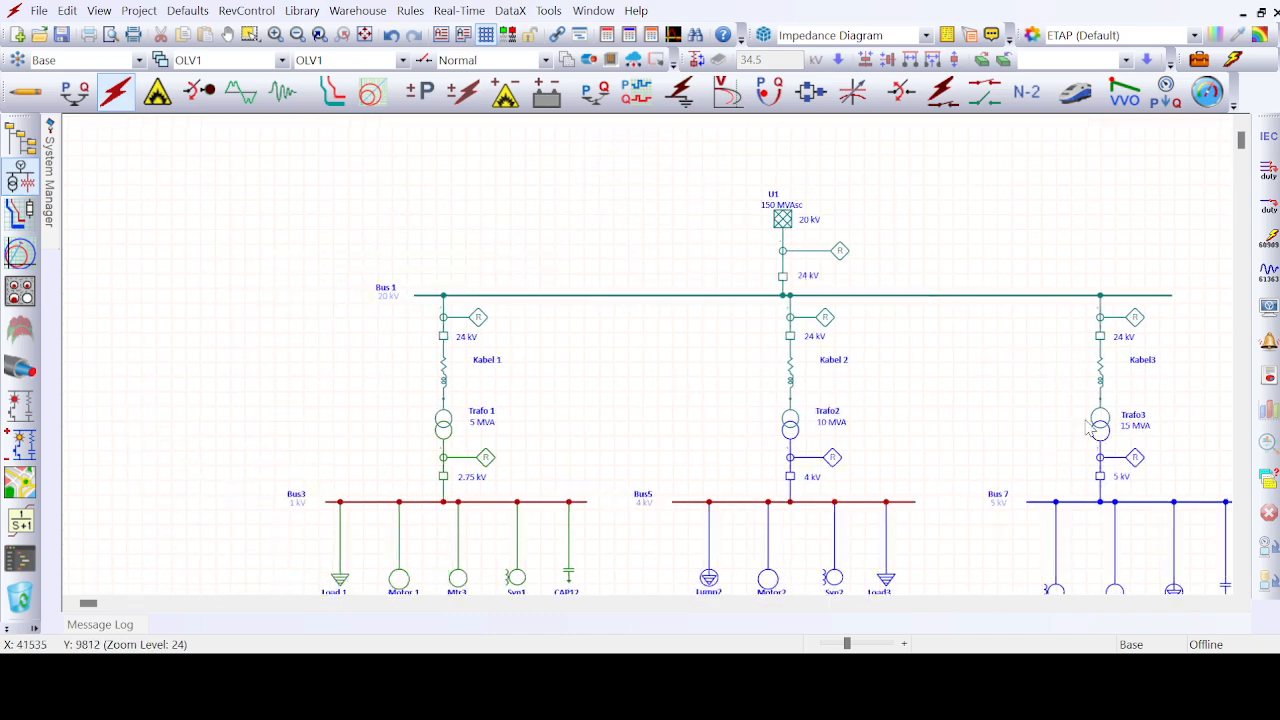
{"action": "scroll", "coordinate": [1090, 428], "scroll_direction": "down", "scroll_amount": 4}
{"action": "scroll", "coordinate": [1090, 428], "scroll_direction": "right", "scroll_amount": 2}
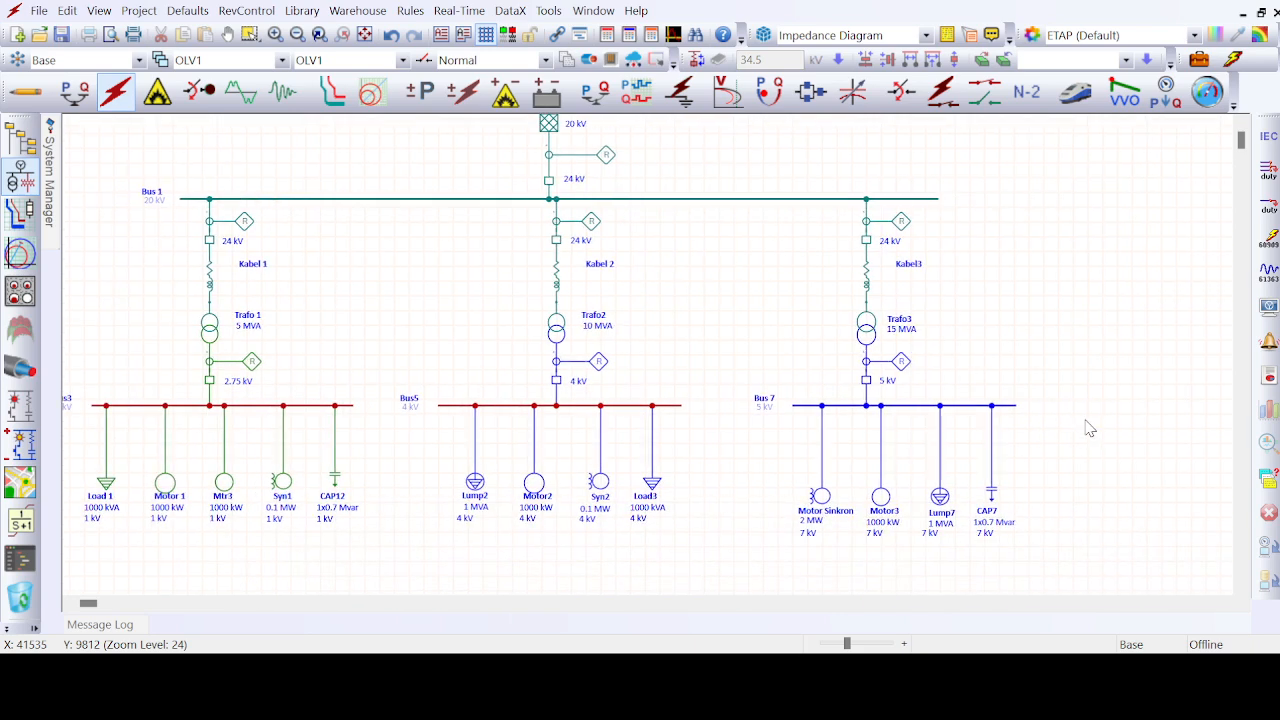
{"action": "scroll", "coordinate": [1090, 428], "scroll_direction": "up", "scroll_amount": 1}
{"action": "scroll", "coordinate": [1090, 428], "scroll_direction": "left", "scroll_amount": 2}
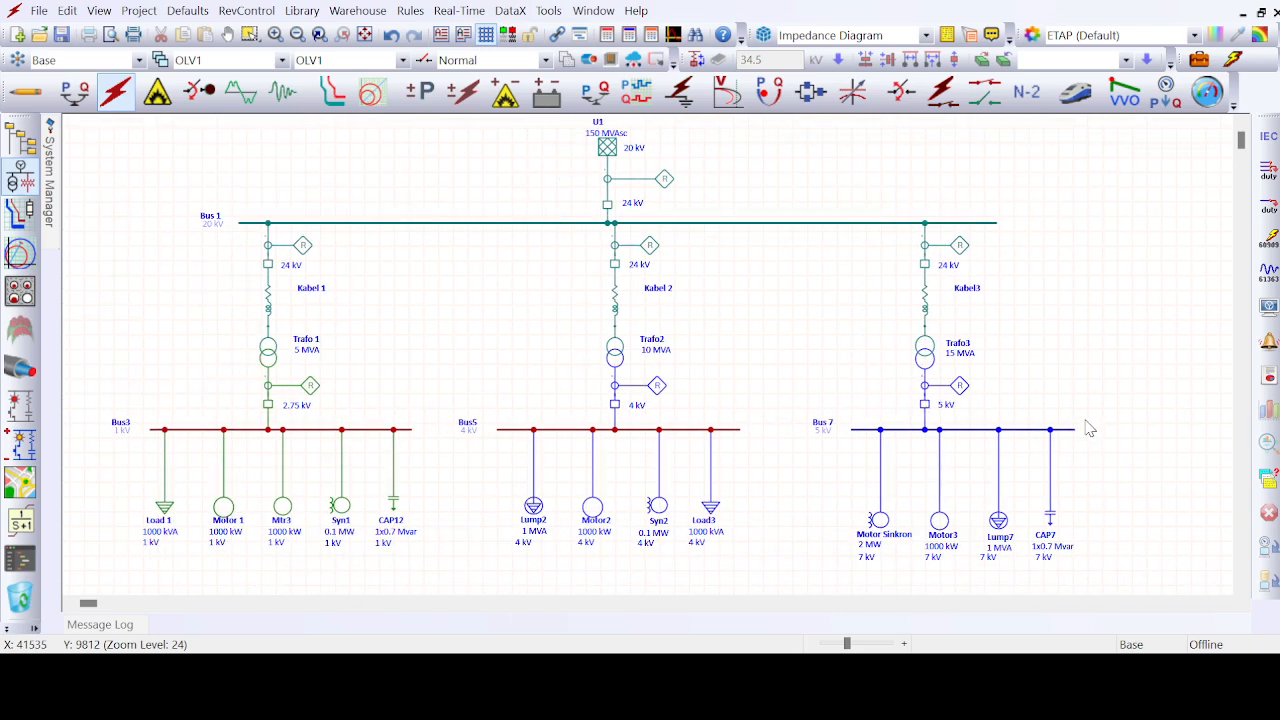
{"action": "scroll", "coordinate": [1090, 428], "scroll_direction": "up", "scroll_amount": 1}
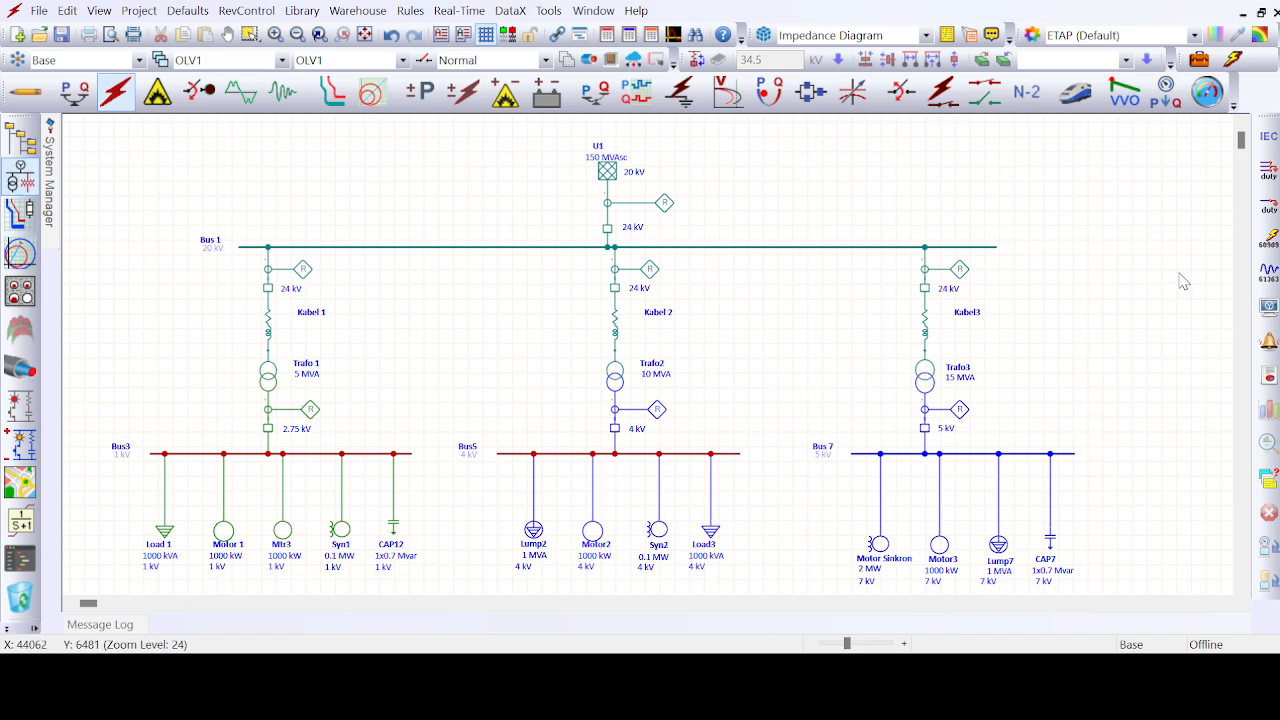
- Run the short-circuit device duty calculation for faults on Bus3 and Bus5 and examine the fault current contributions
{"action": "left_click", "coordinate": [1268, 174]}
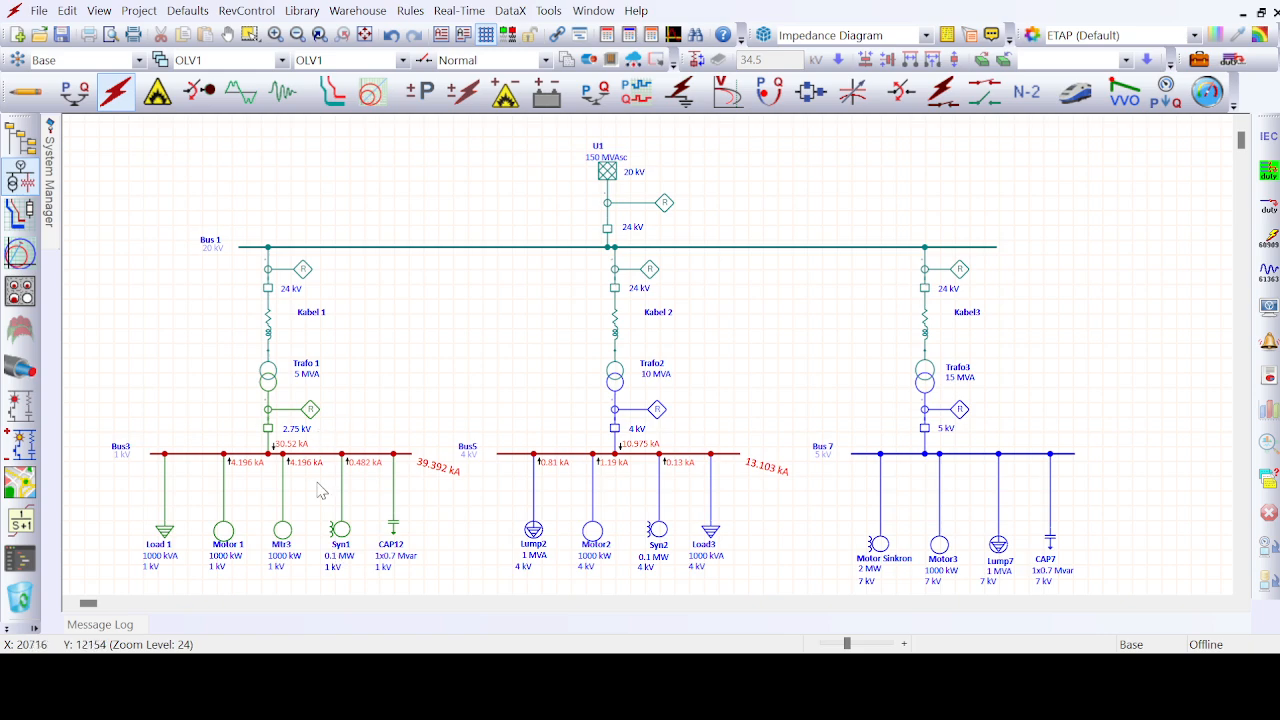
{"action": "scroll", "coordinate": [321, 490], "scroll_direction": "down", "scroll_amount": 3}
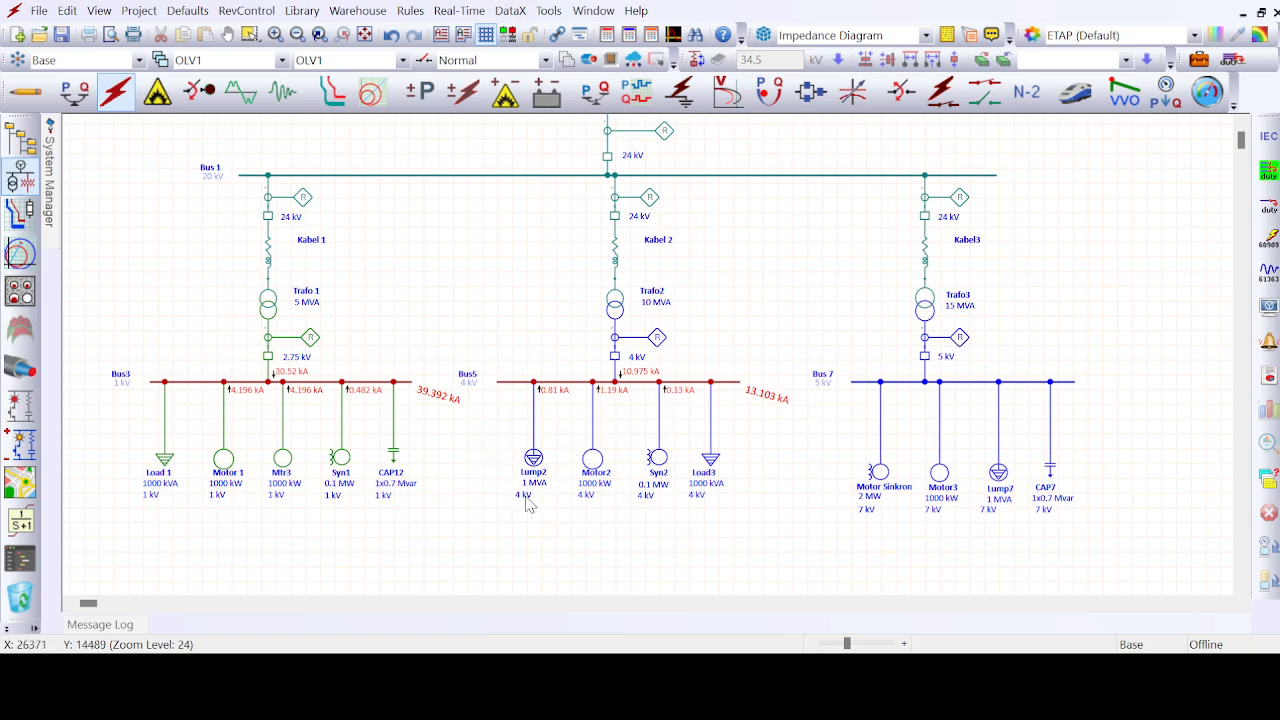
{"action": "left_click", "coordinate": [533, 458]}
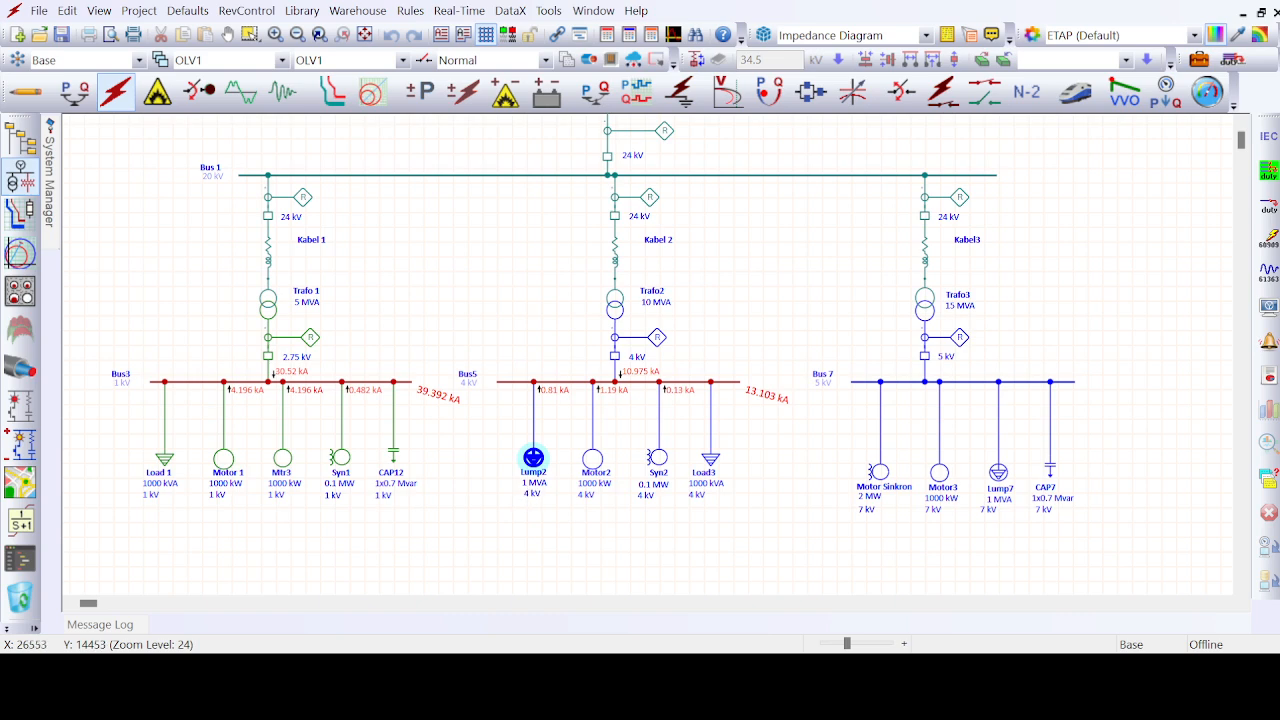
{"action": "left_click", "coordinate": [533, 504]}
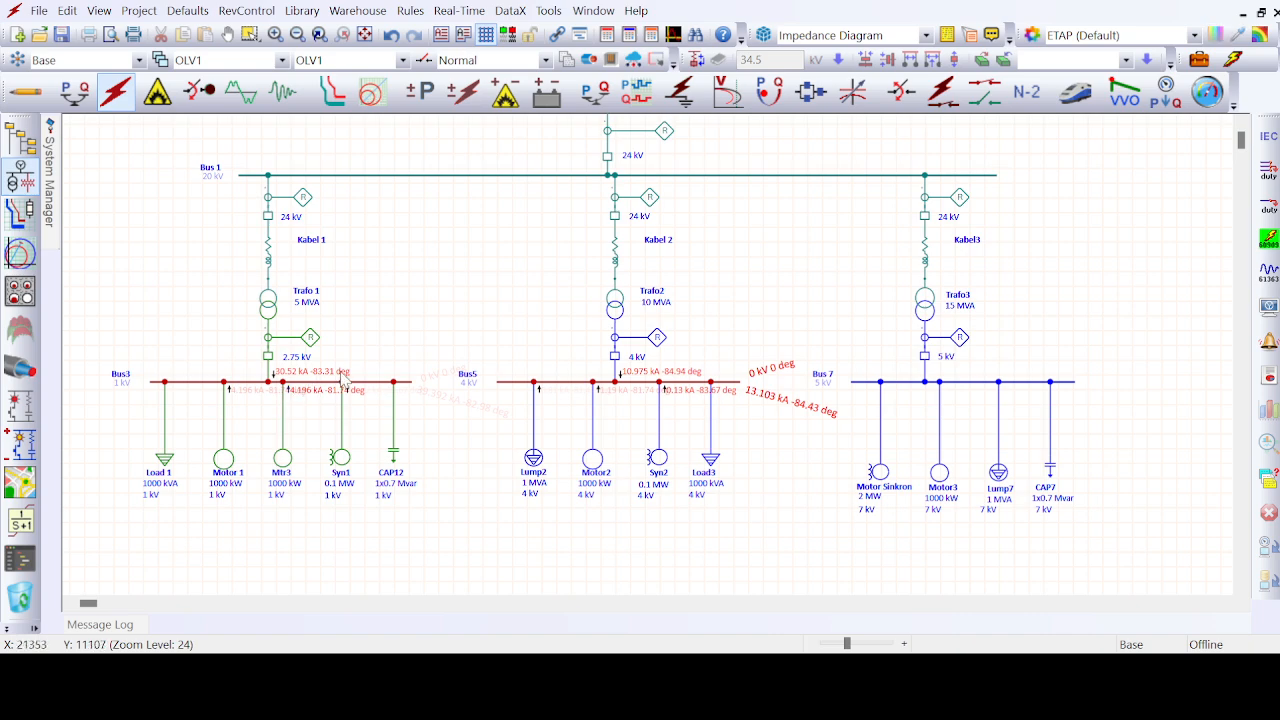
- Inspect the IEC 60909 fault currents and angles at Bus5 and its Lump2, Motor2, Syn2 and Load3 branches
{"action": "left_click", "coordinate": [620, 390]}
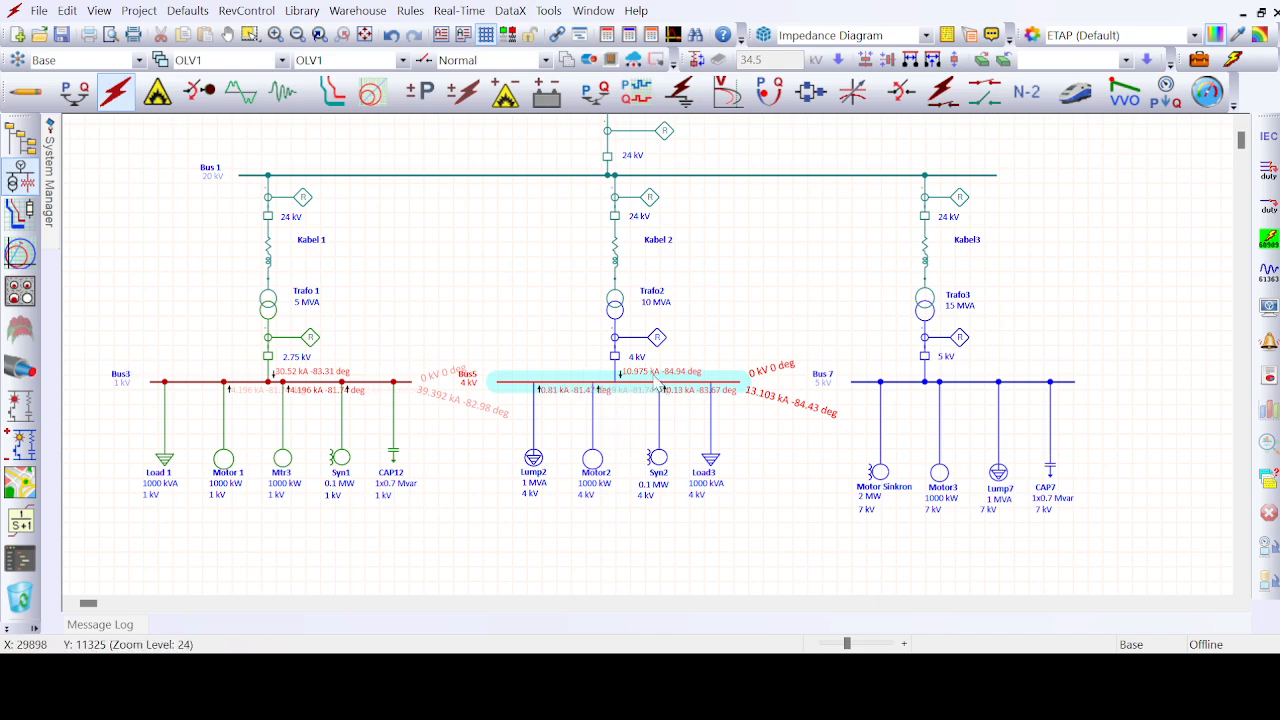
{"action": "left_click", "coordinate": [571, 411]}
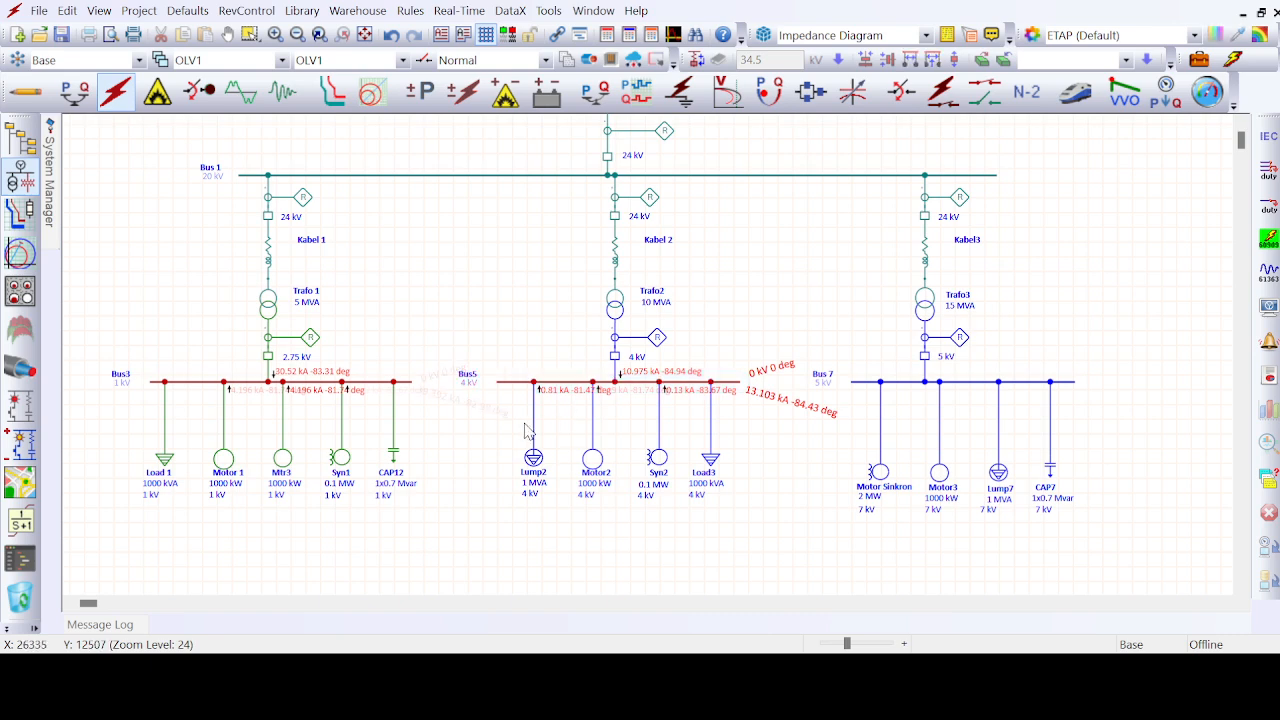
{"action": "left_click", "coordinate": [533, 427]}
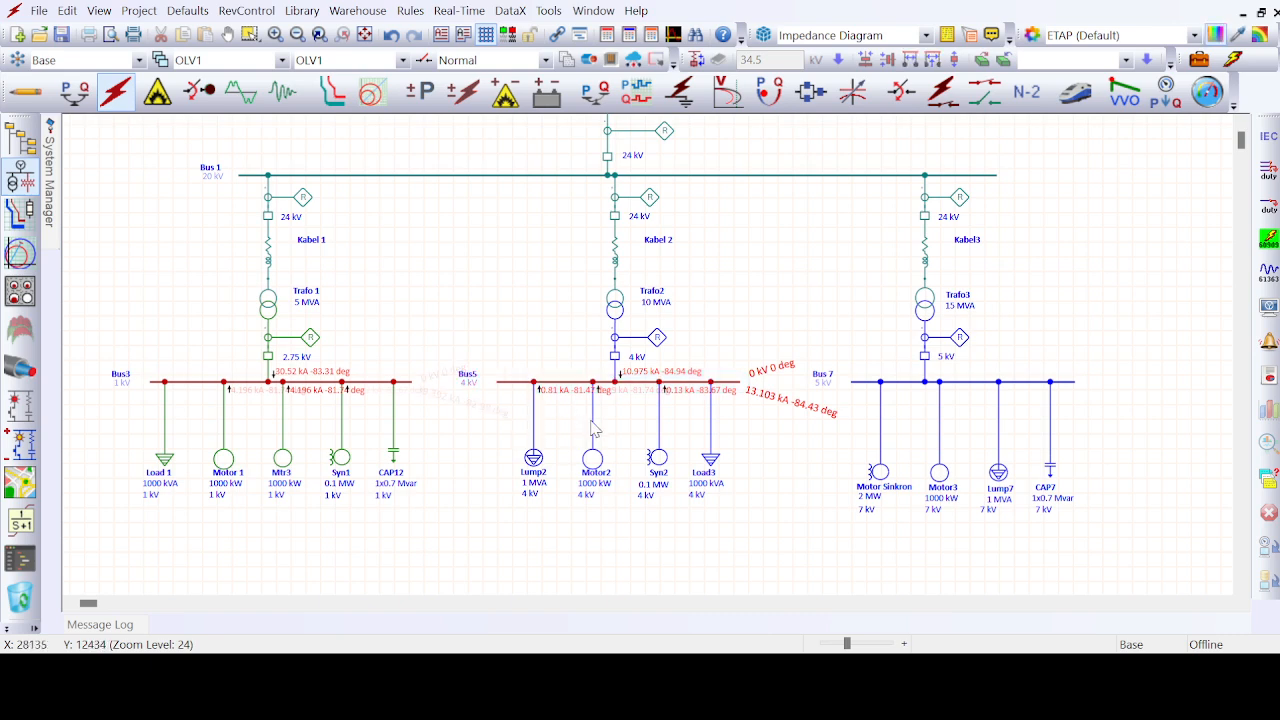
{"action": "left_click", "coordinate": [593, 425]}
{"action": "left_click", "coordinate": [660, 418]}
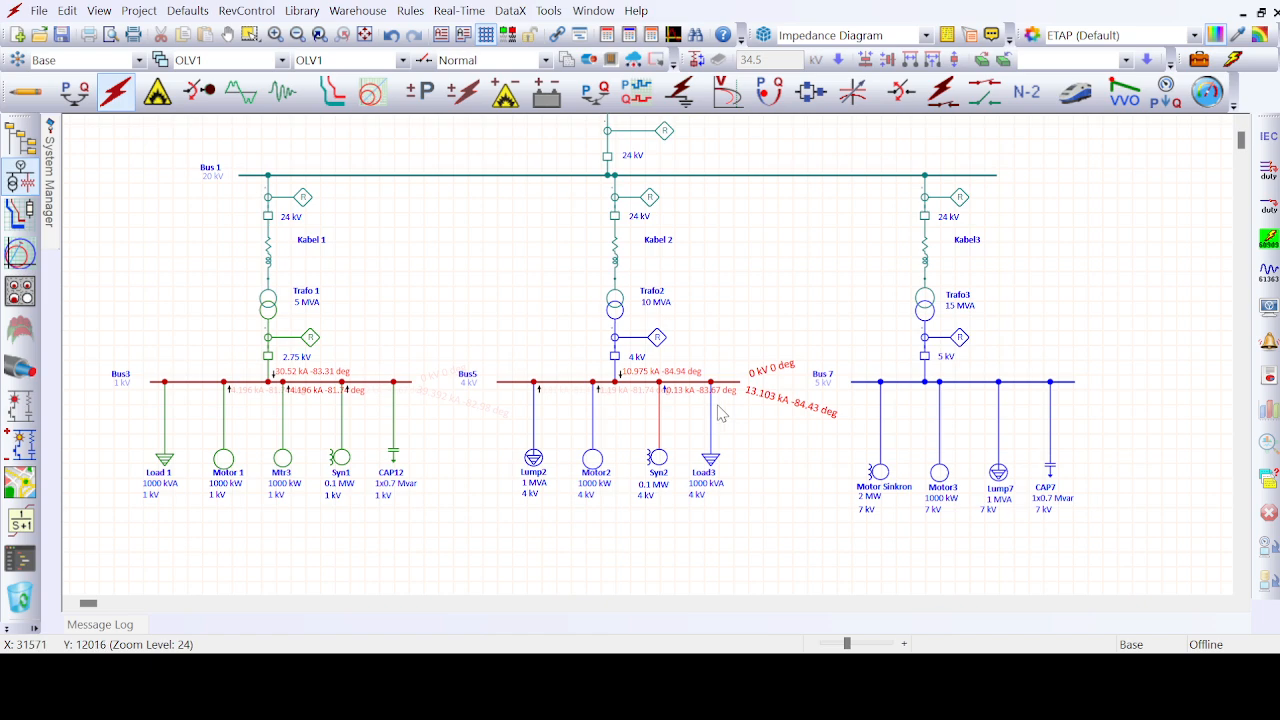
{"action": "left_click", "coordinate": [713, 420]}
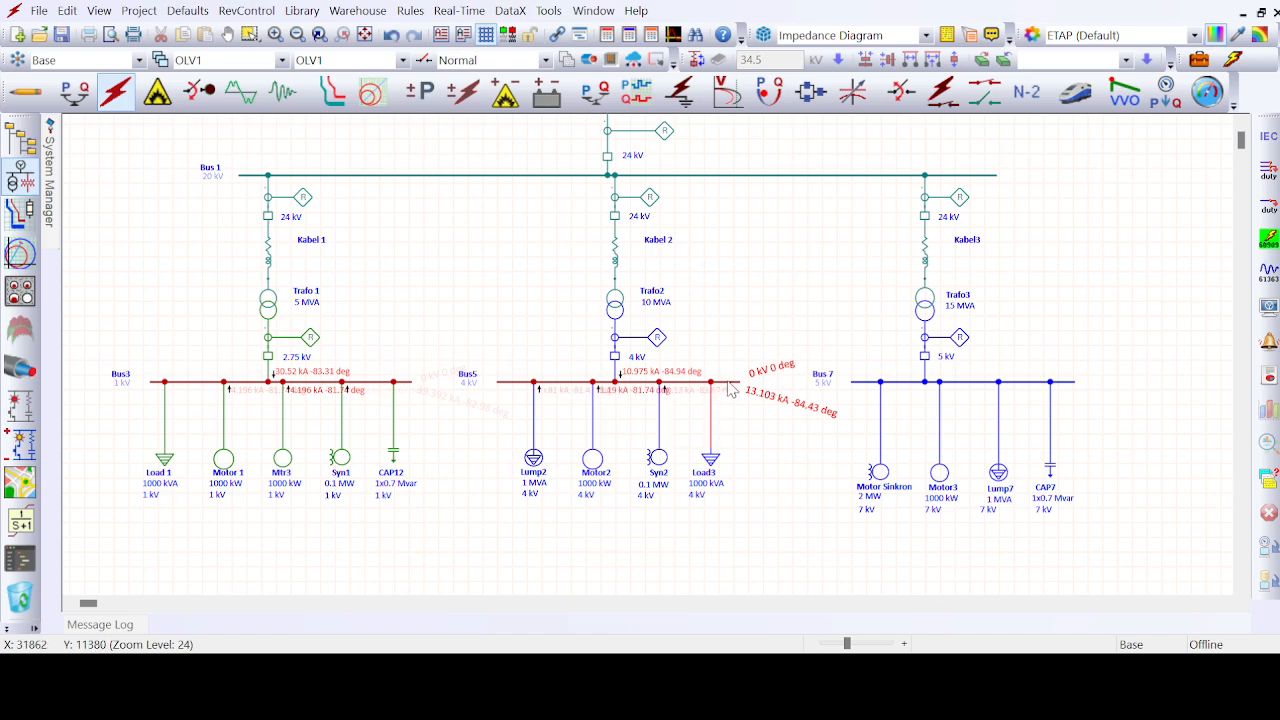
{"action": "left_click", "coordinate": [732, 383]}
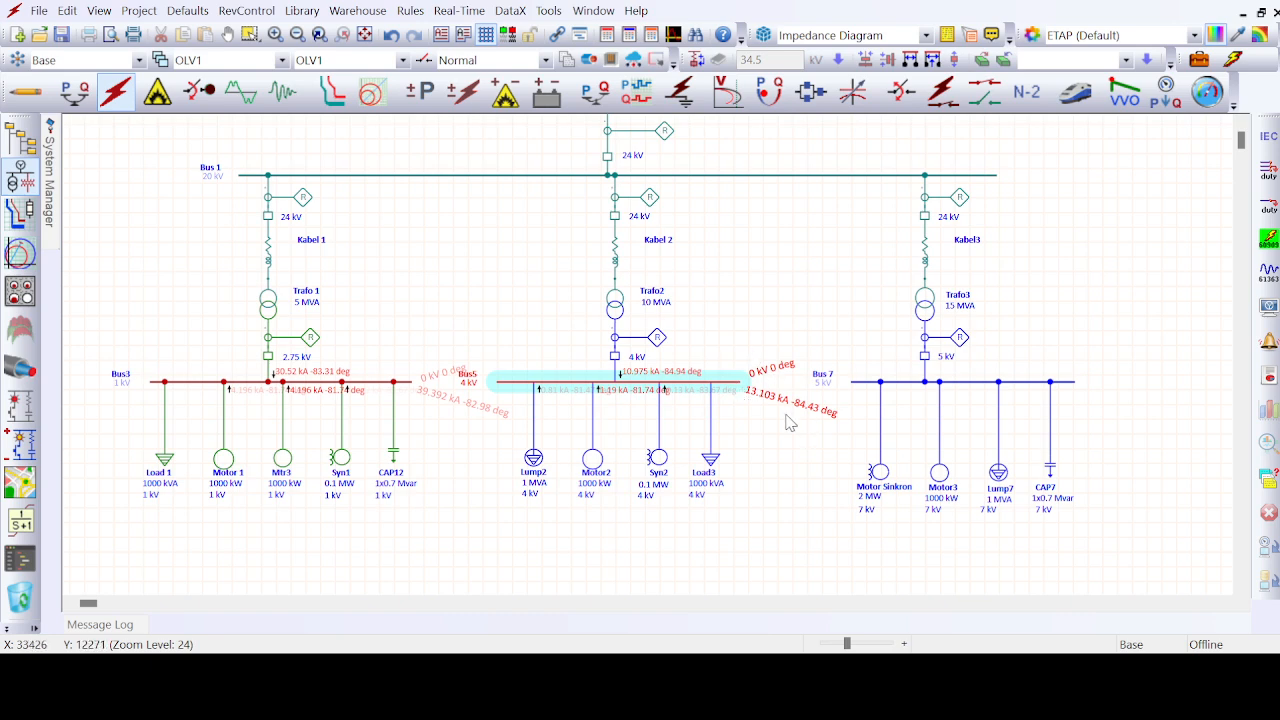
- Shift the Bus5 feeder branch, with its breakers, cable, transformer and loads, slightly to the right on the diagram
{"action": "left_click", "coordinate": [510, 277]}
{"action": "left_click_drag", "start_coordinate": [455, 220], "coordinate": [823, 543]}
{"action": "key", "text": "Right"}
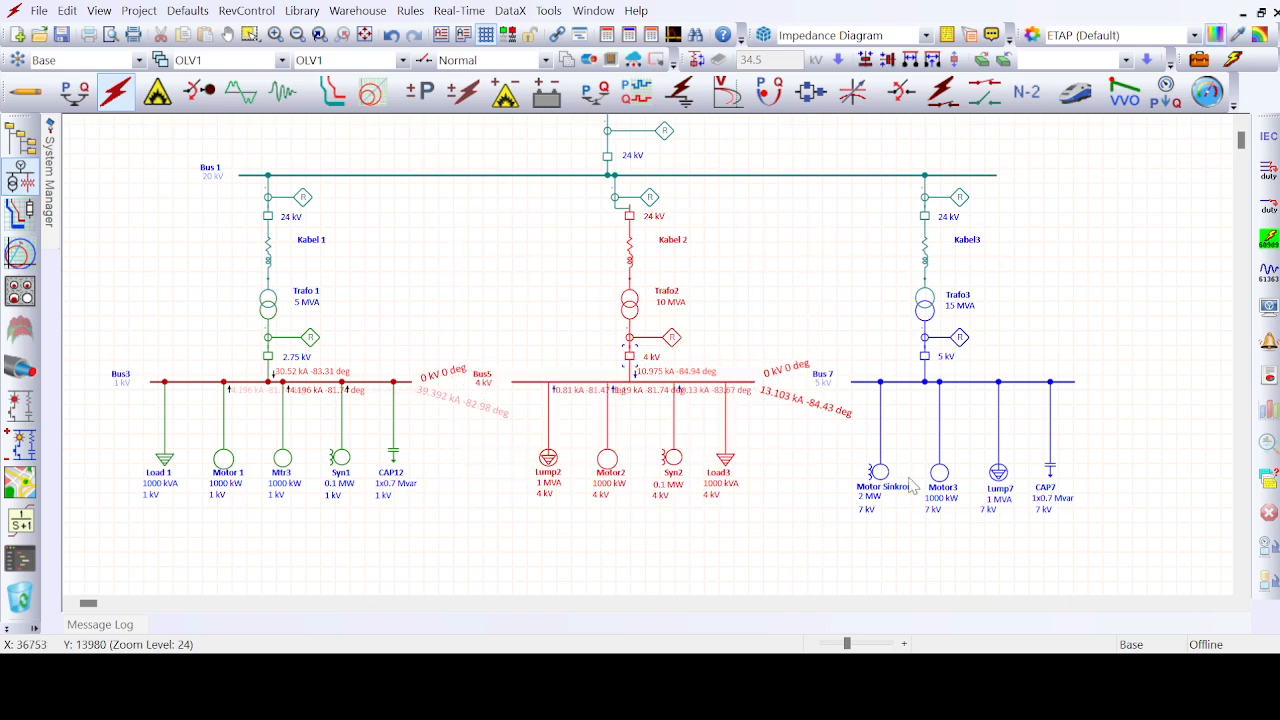
{"action": "key", "text": "Right"}
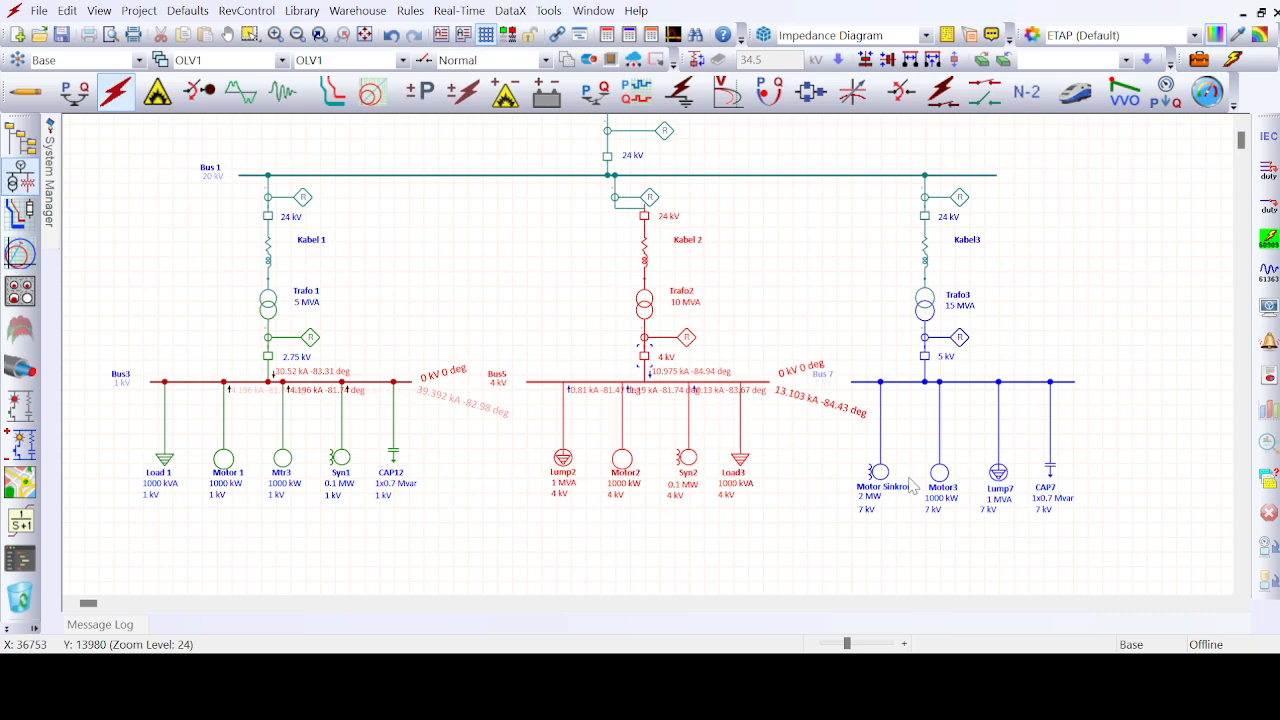
{"action": "left_click", "coordinate": [808, 294]}
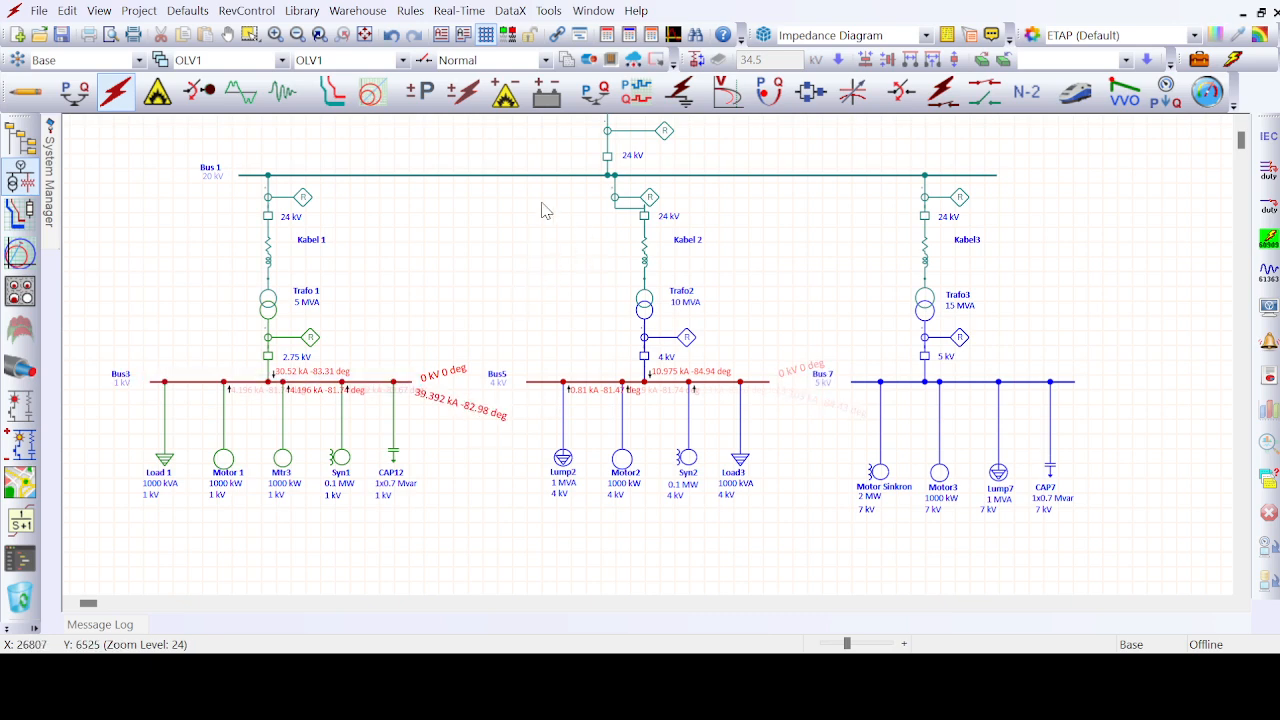
- Try shifting the Bus5 feeder branch together with its upper relay to the left, and move it back
{"action": "left_click_drag", "start_coordinate": [541, 202], "coordinate": [813, 507]}
{"action": "key", "text": "Left"}
{"action": "key", "text": "Left"}
{"action": "key", "text": "Left"}
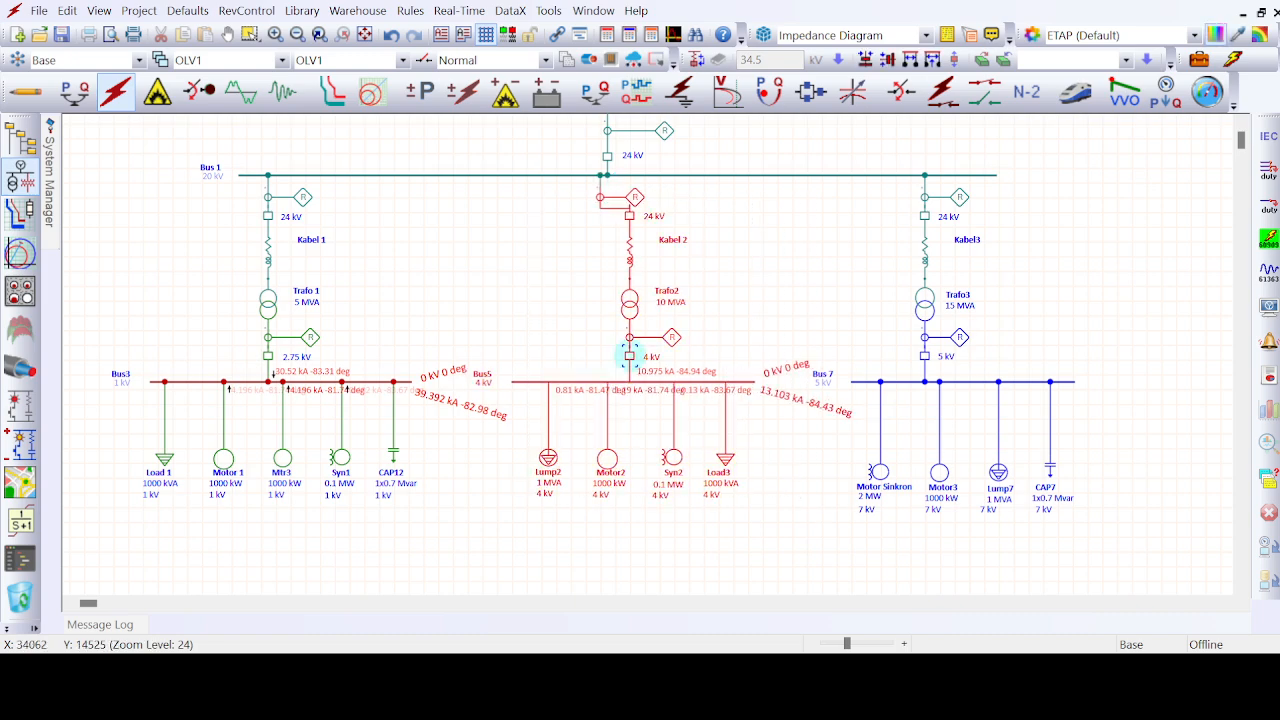
{"action": "key", "text": "Right"}
{"action": "key", "text": "Right"}
{"action": "key", "text": "Right"}
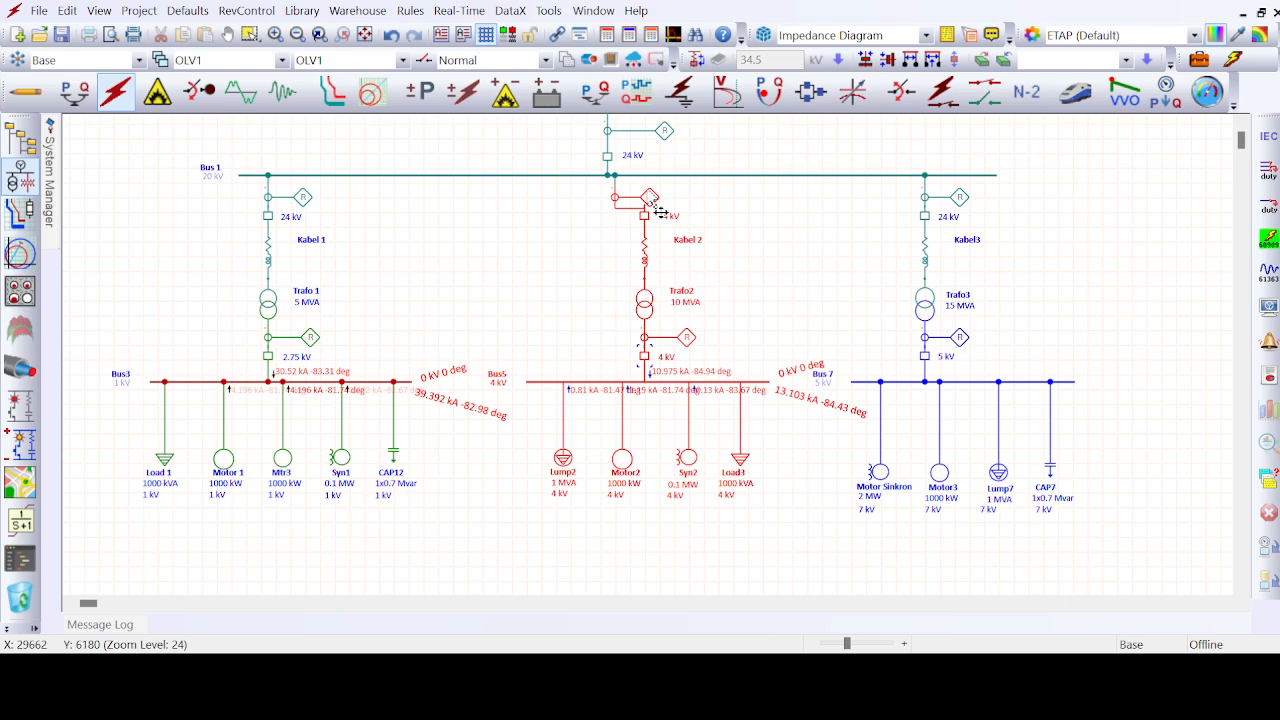
- Move the upper relay and its current transformer on the Bus5 feeder into line with the branch above the cable breaker
{"action": "left_click", "coordinate": [612, 197]}
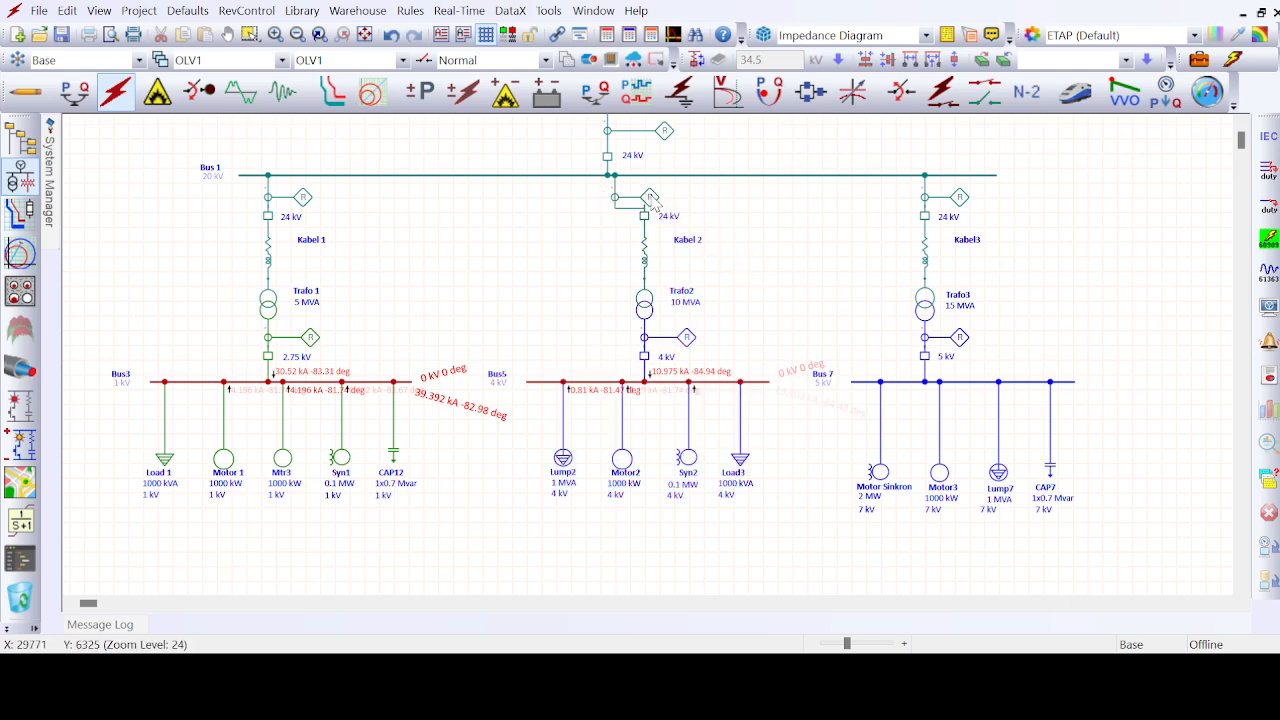
{"action": "left_click_drag", "start_coordinate": [650, 197], "coordinate": [679, 189]}
{"action": "left_click", "coordinate": [751, 237]}
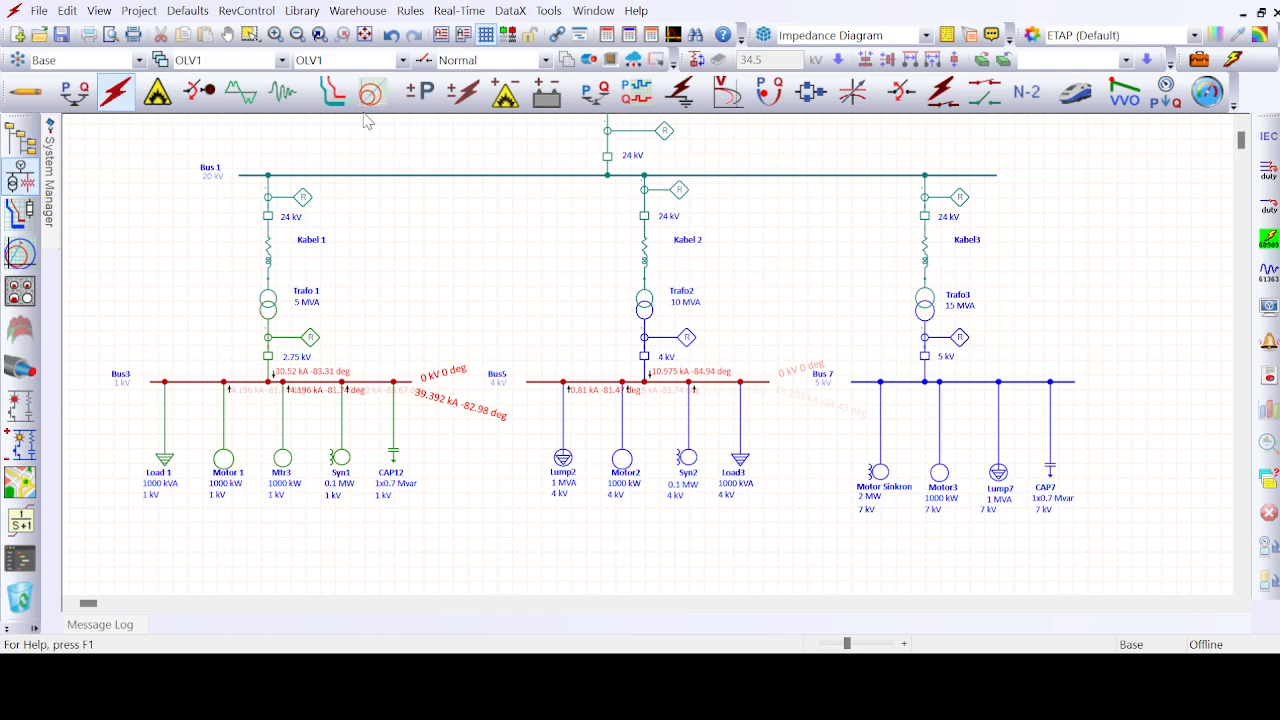
- Switch to protective device coordination and look over the relays, breakers and cables of the three feeders
{"action": "left_click", "coordinate": [333, 92]}
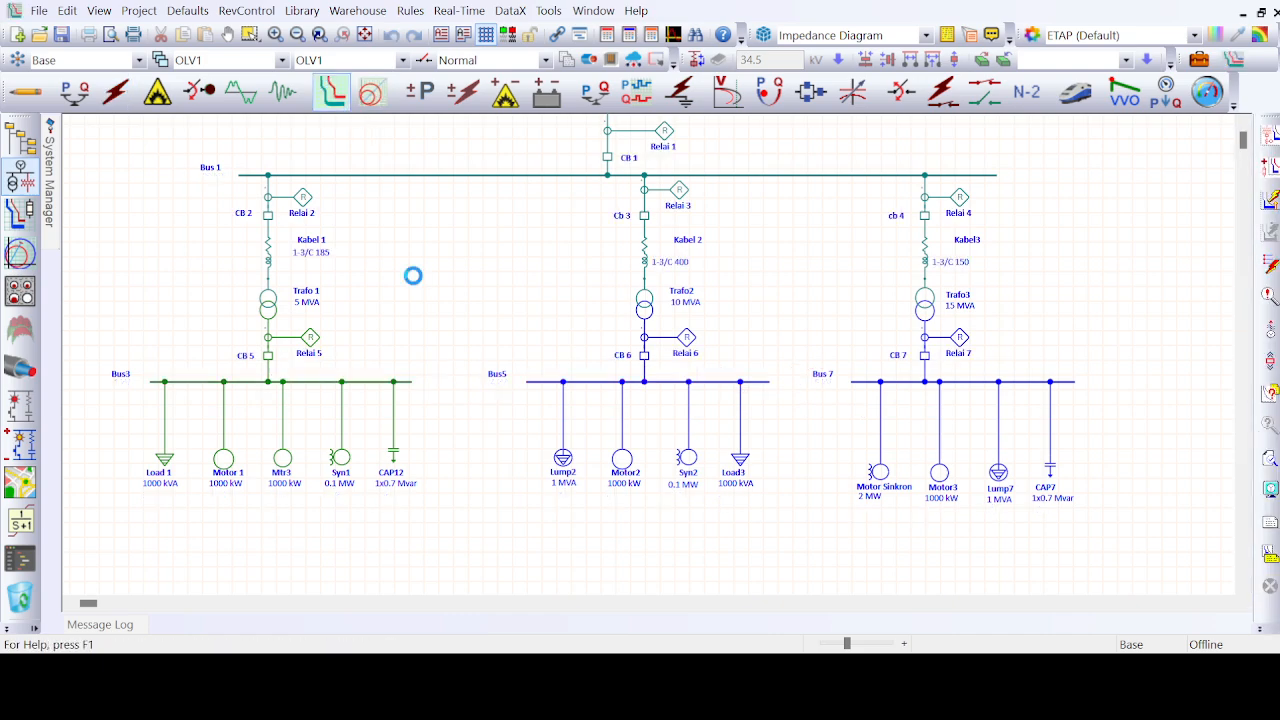
{"action": "scroll", "coordinate": [418, 285], "scroll_direction": "up", "scroll_amount": 6}
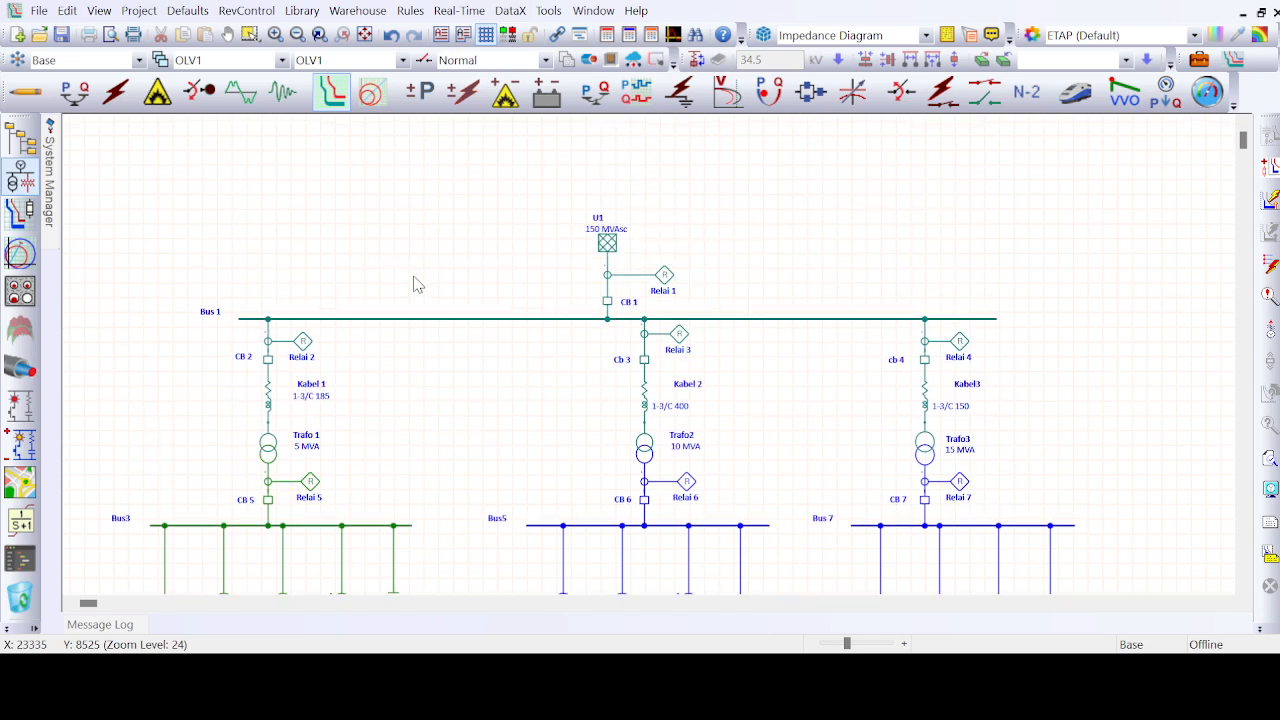
{"action": "scroll", "coordinate": [418, 285], "scroll_direction": "down", "scroll_amount": 6}
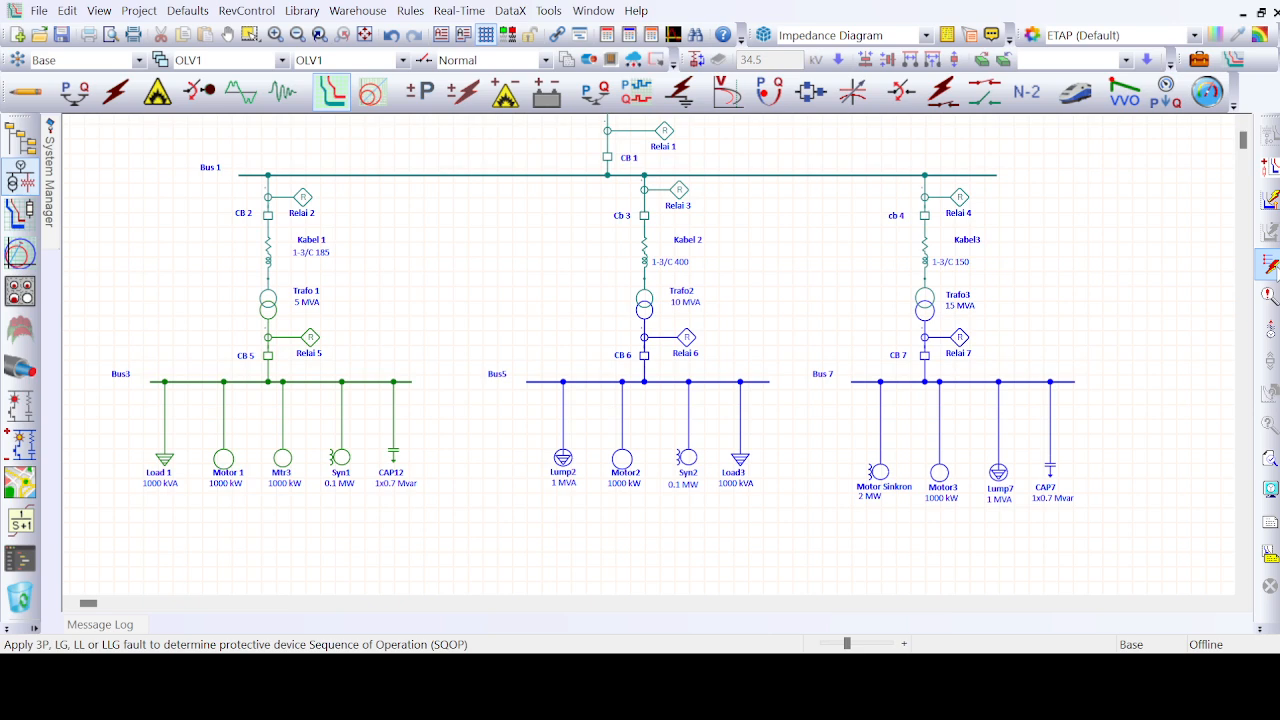
- Insert a fault on Bus 1 to simulate the protective device sequence of operation and examine the breaker tripping order
{"action": "left_click", "coordinate": [1270, 264]}
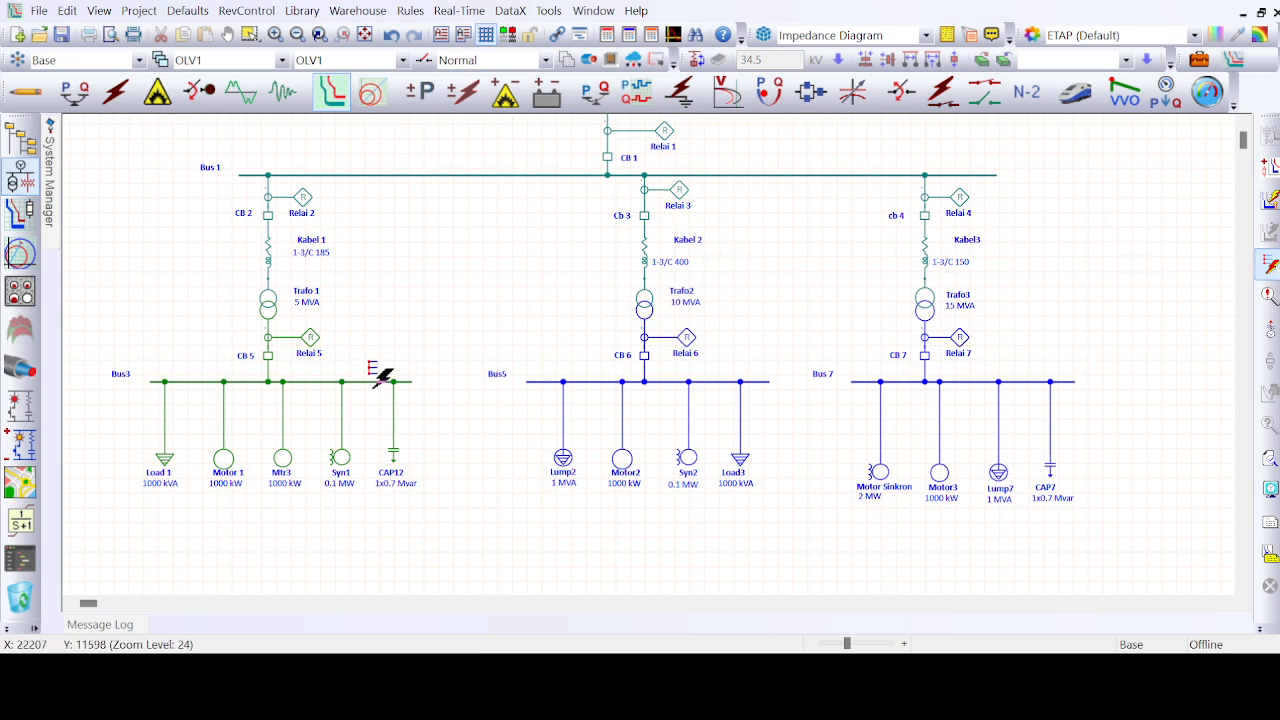
{"action": "scroll", "coordinate": [506, 271], "scroll_direction": "up", "scroll_amount": 2}
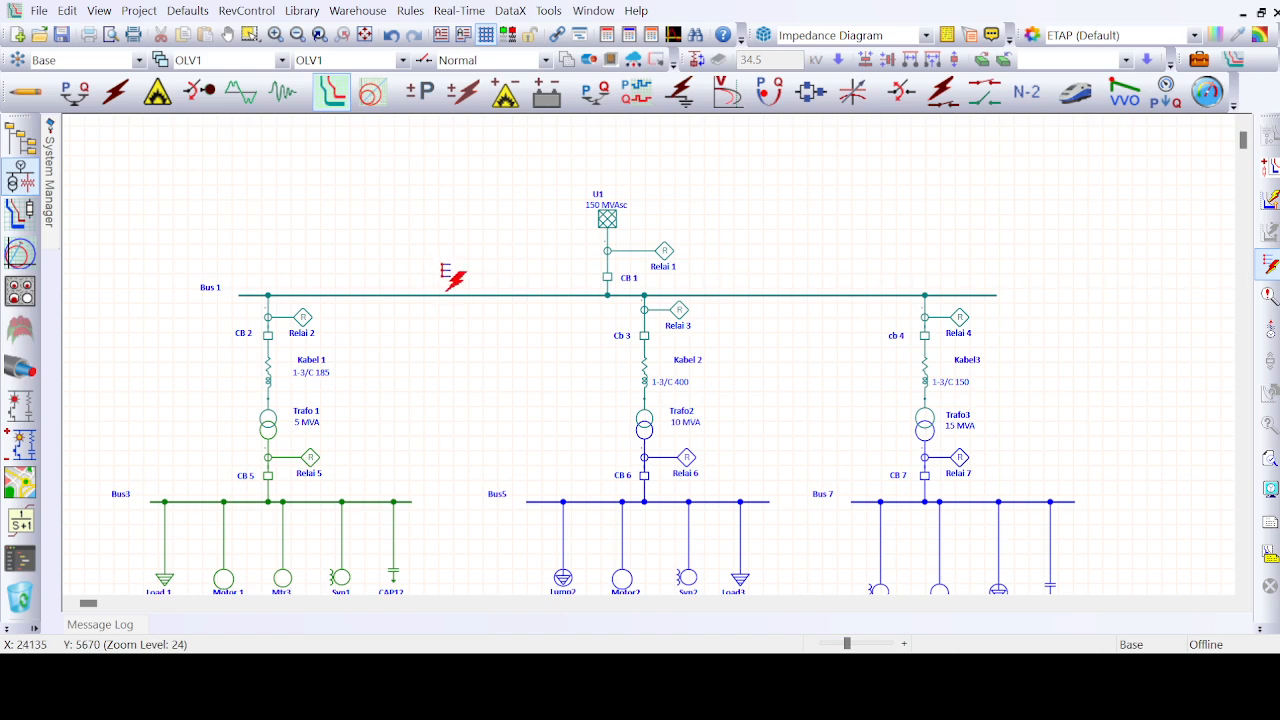
{"action": "left_click", "coordinate": [458, 290]}
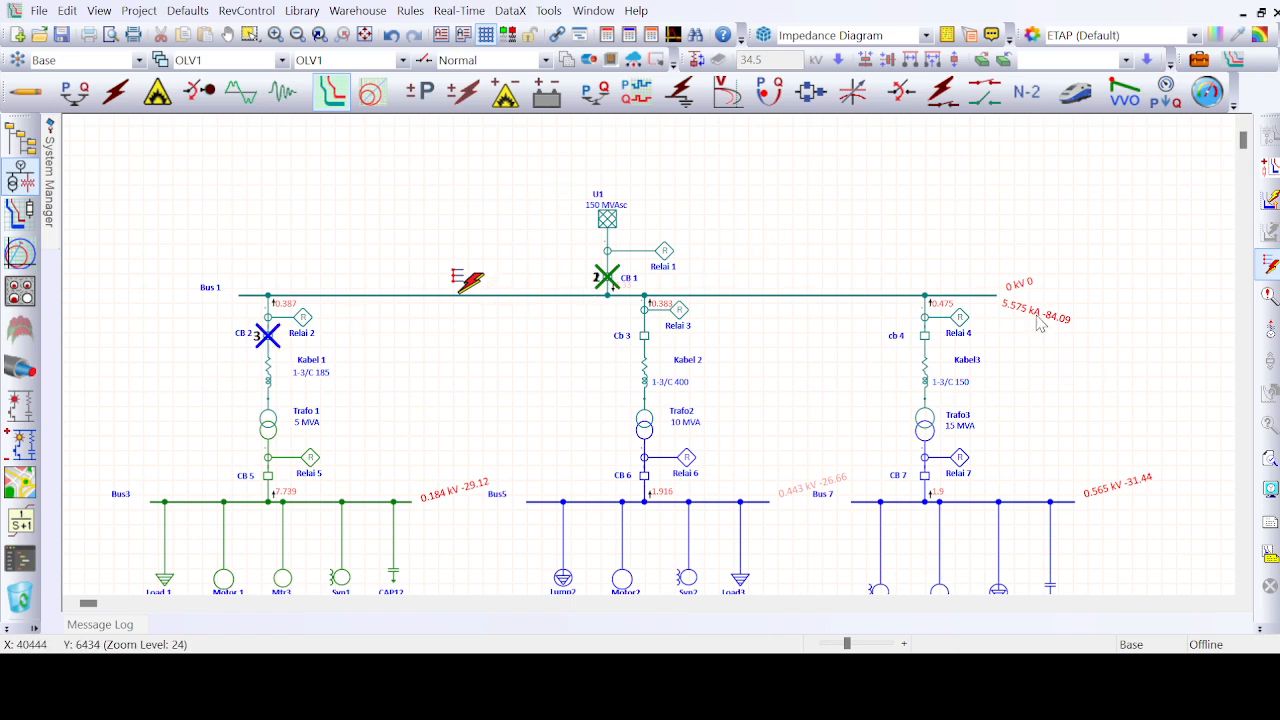
{"action": "scroll", "coordinate": [488, 272], "scroll_direction": "down", "scroll_amount": 3}
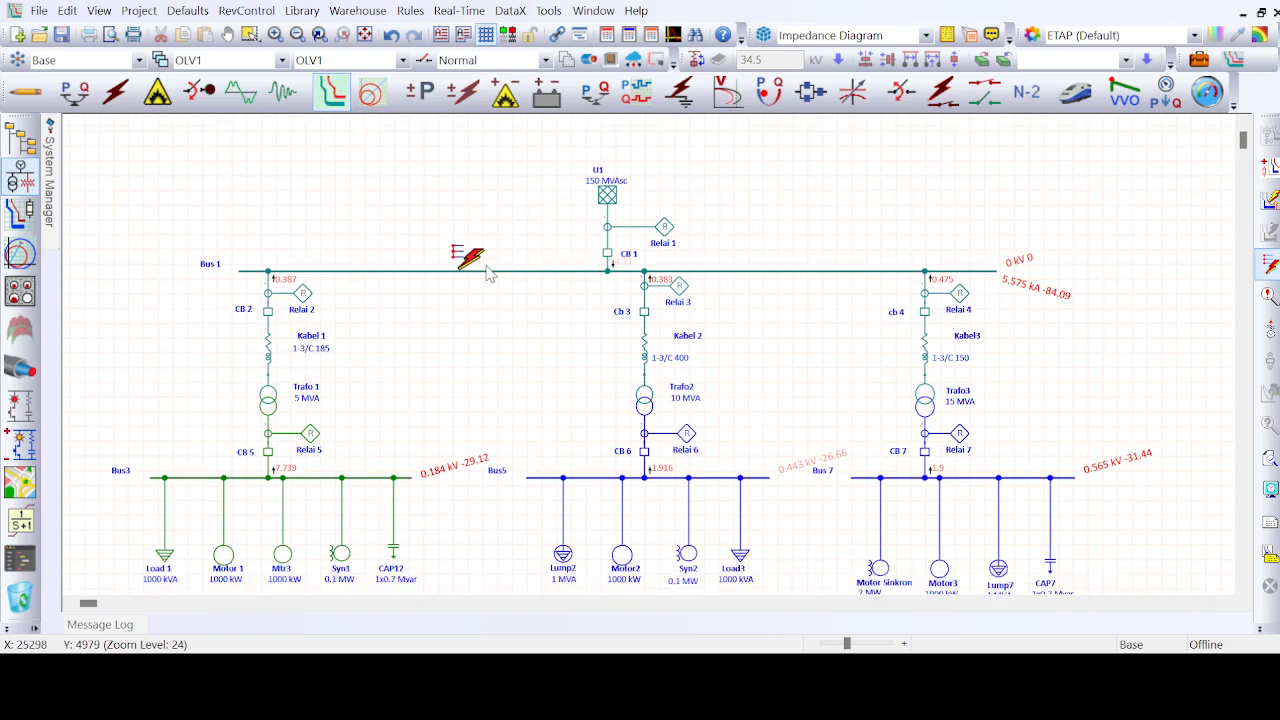
- Move the fault from Bus 1 to Bus3 and examine the breaker tripping order on that feeder
{"action": "scroll", "coordinate": [488, 272], "scroll_direction": "up", "scroll_amount": 2}
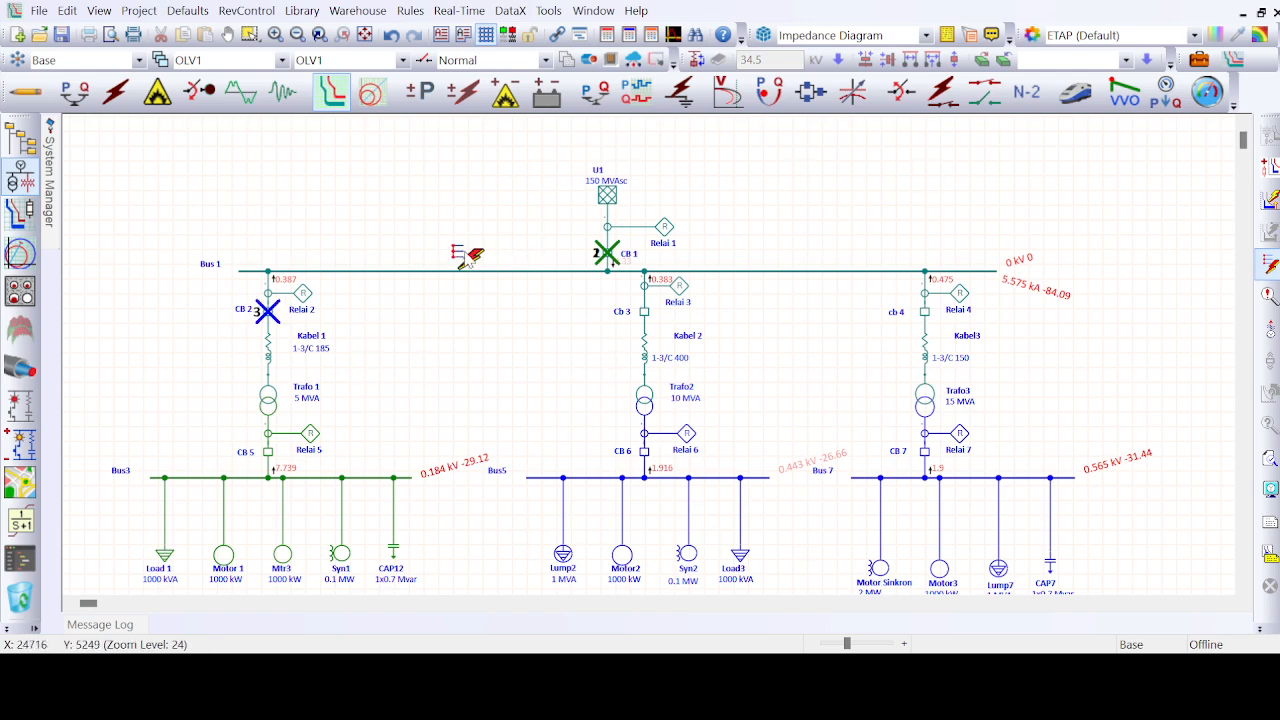
{"action": "mouse_move", "coordinate": [463, 262]}
{"action": "left_mouse_down"}
{"action": "mouse_move", "coordinate": [445, 265]}
{"action": "mouse_move", "coordinate": [380, 417]}
{"action": "mouse_move", "coordinate": [328, 442]}
{"action": "mouse_move", "coordinate": [326, 460]}
{"action": "left_mouse_up"}
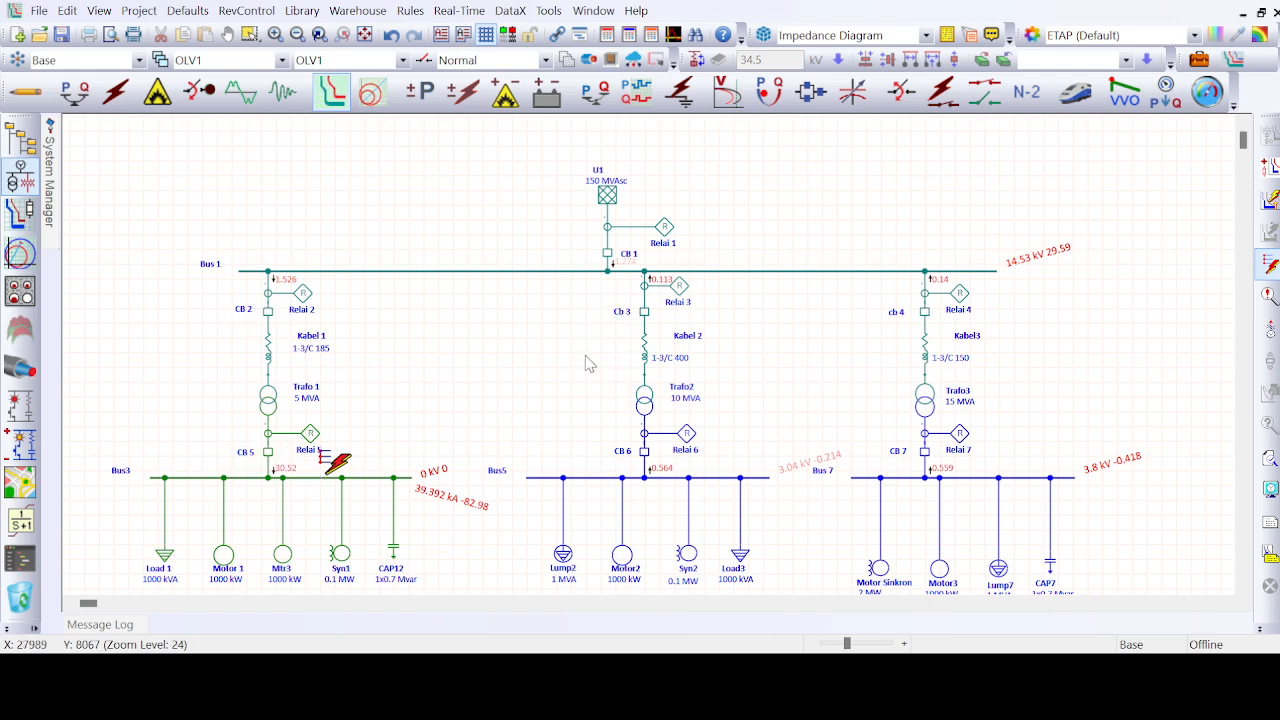
{"action": "scroll", "coordinate": [437, 486], "scroll_direction": "down", "scroll_amount": 2}
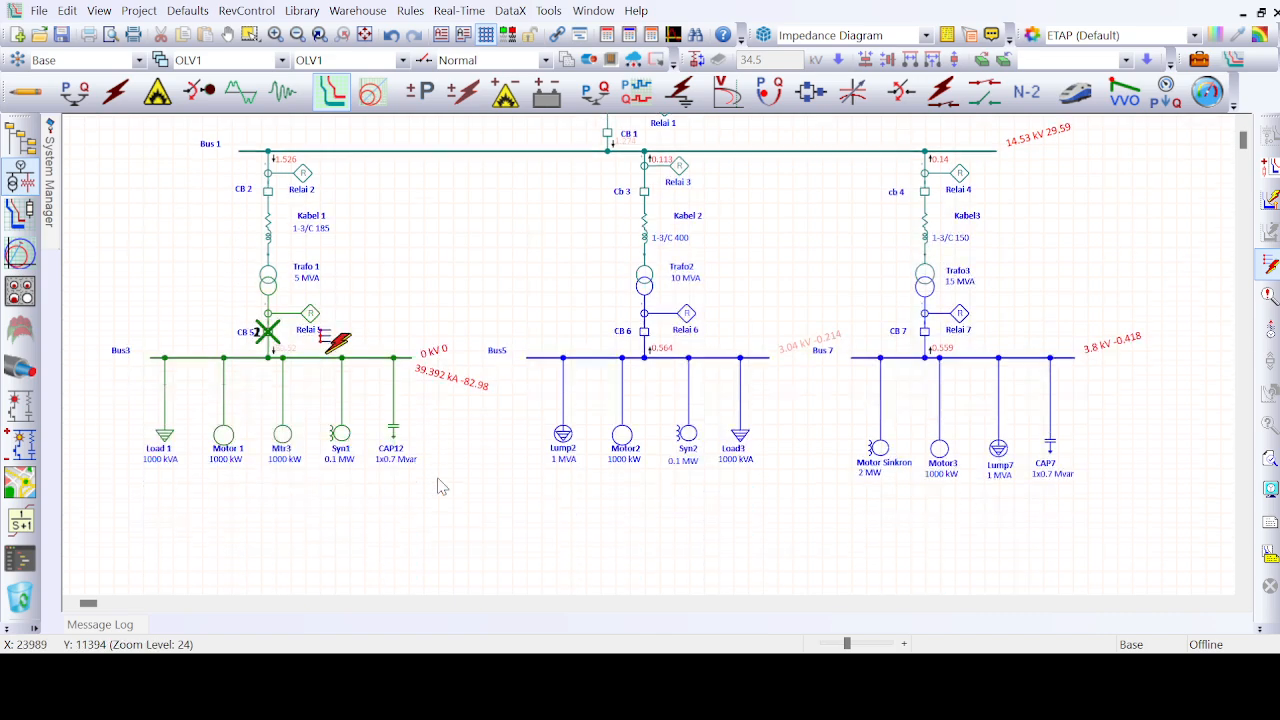
{"action": "scroll", "coordinate": [440, 487], "scroll_direction": "up", "scroll_amount": 1}
{"action": "scroll", "coordinate": [440, 487], "scroll_direction": "up", "scroll_amount": 5}
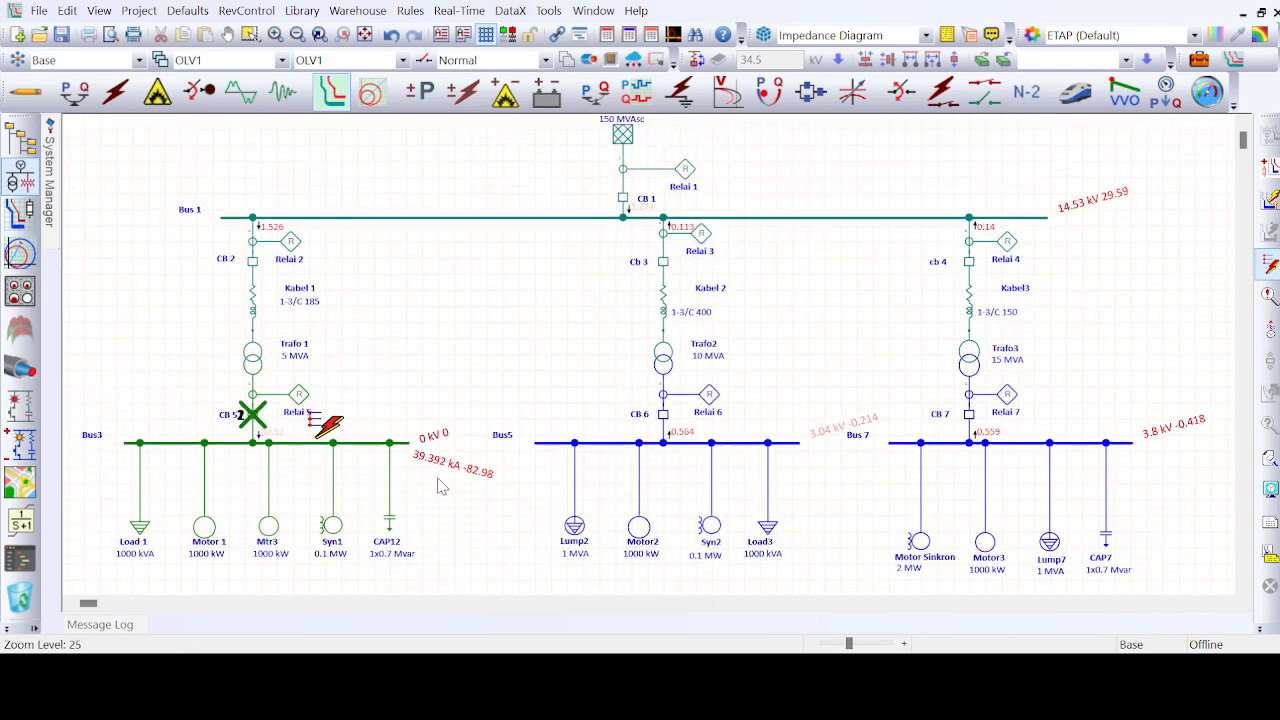
{"action": "scroll", "coordinate": [505, 398], "scroll_direction": "left", "scroll_amount": 5}
{"action": "scroll", "coordinate": [505, 398], "scroll_direction": "down", "scroll_amount": 1}
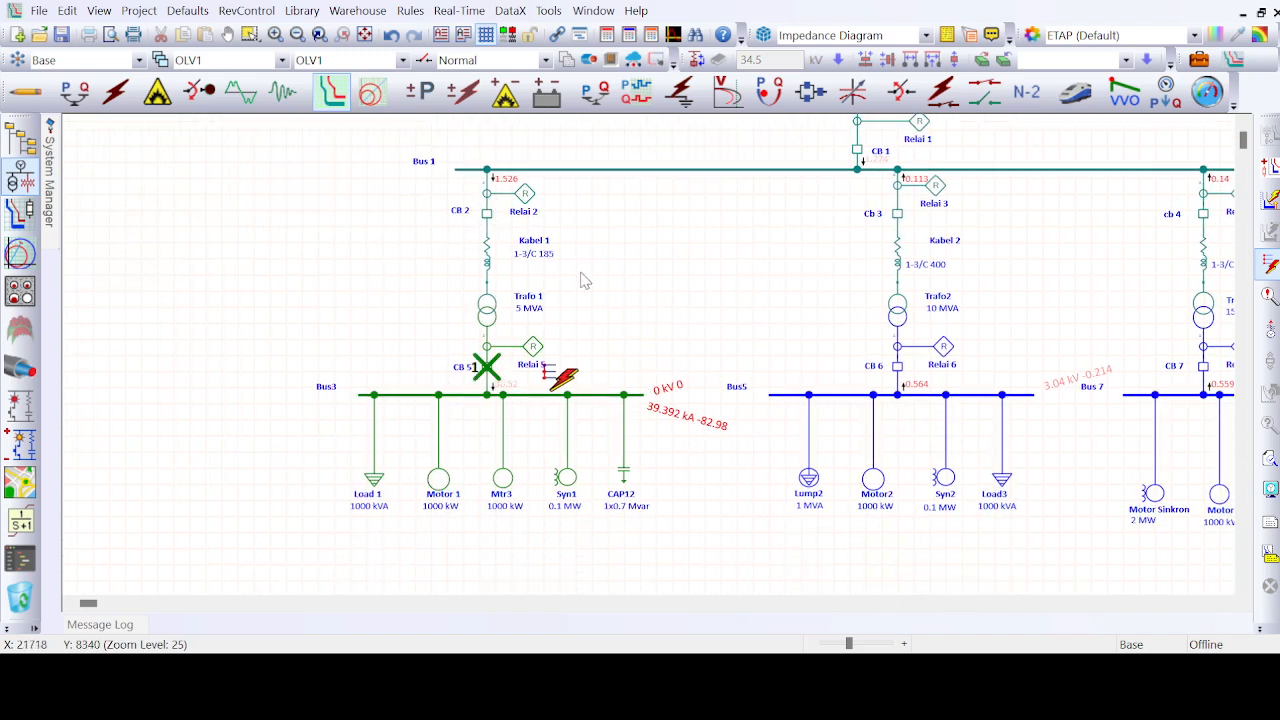
{"action": "scroll", "coordinate": [583, 277], "scroll_direction": "up", "scroll_amount": 2}
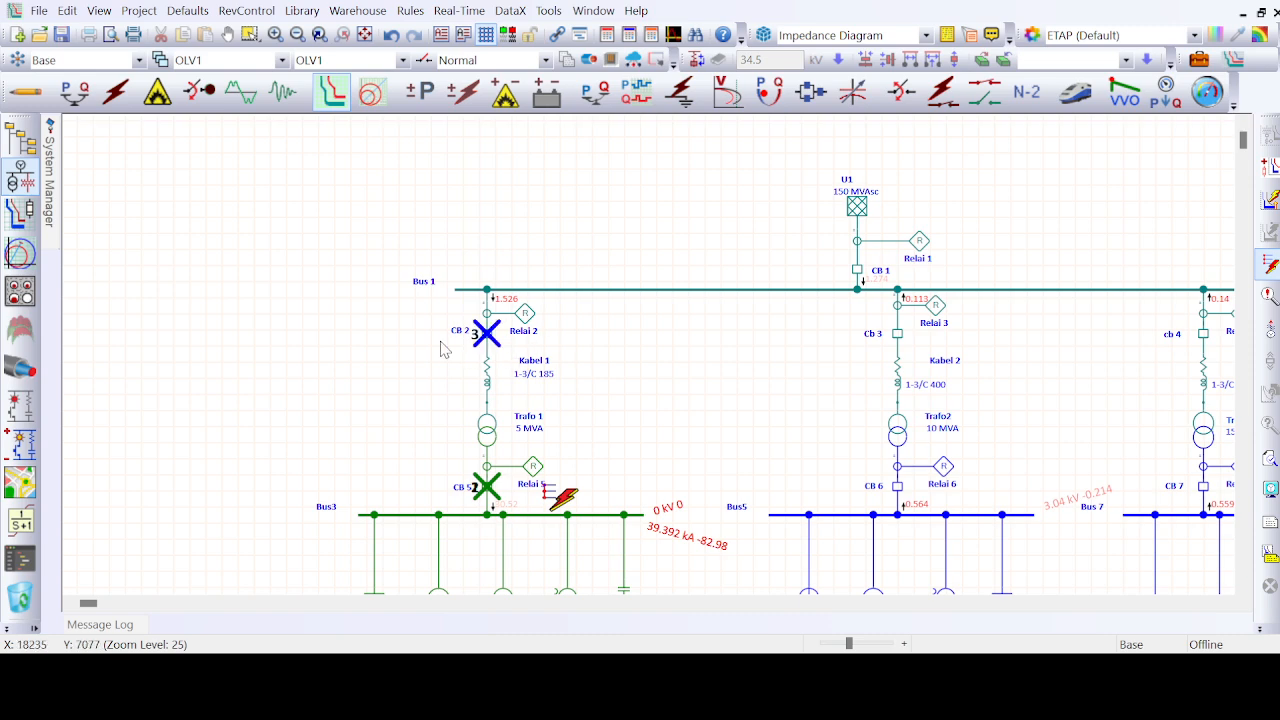
{"action": "scroll", "coordinate": [631, 443], "scroll_direction": "right", "scroll_amount": 2}
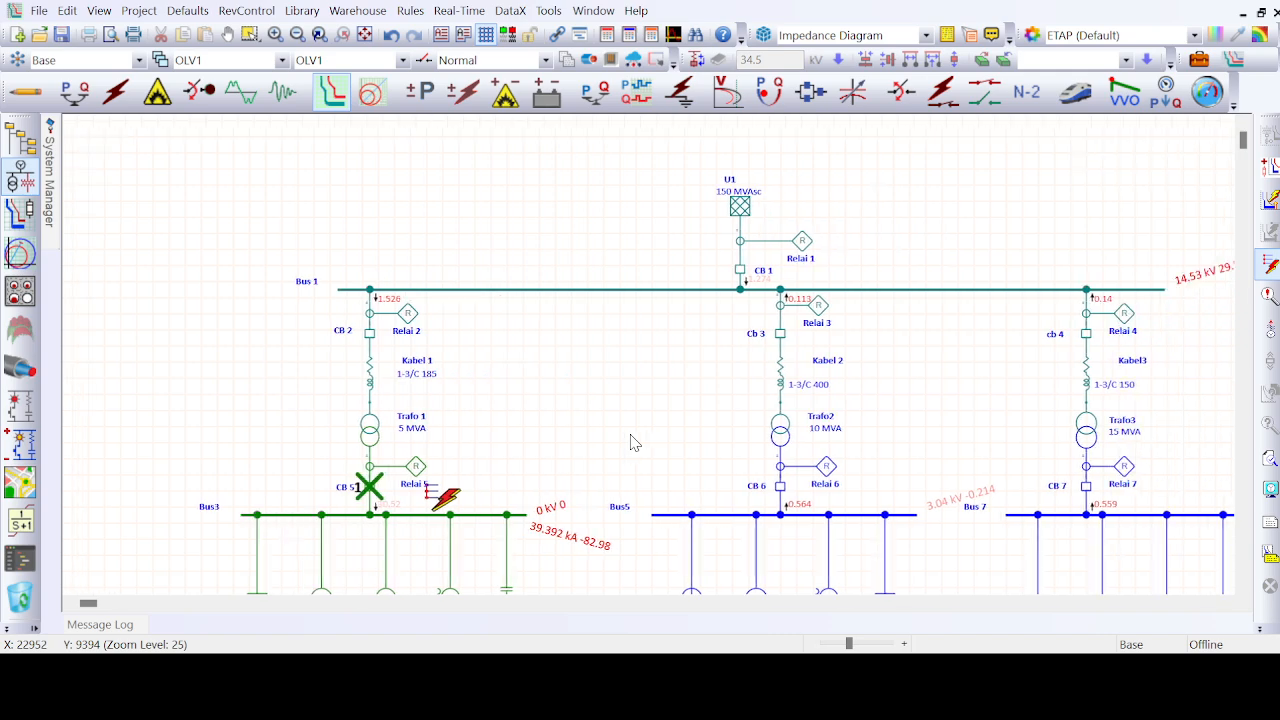
{"action": "scroll", "coordinate": [446, 370], "scroll_direction": "left", "scroll_amount": 2}
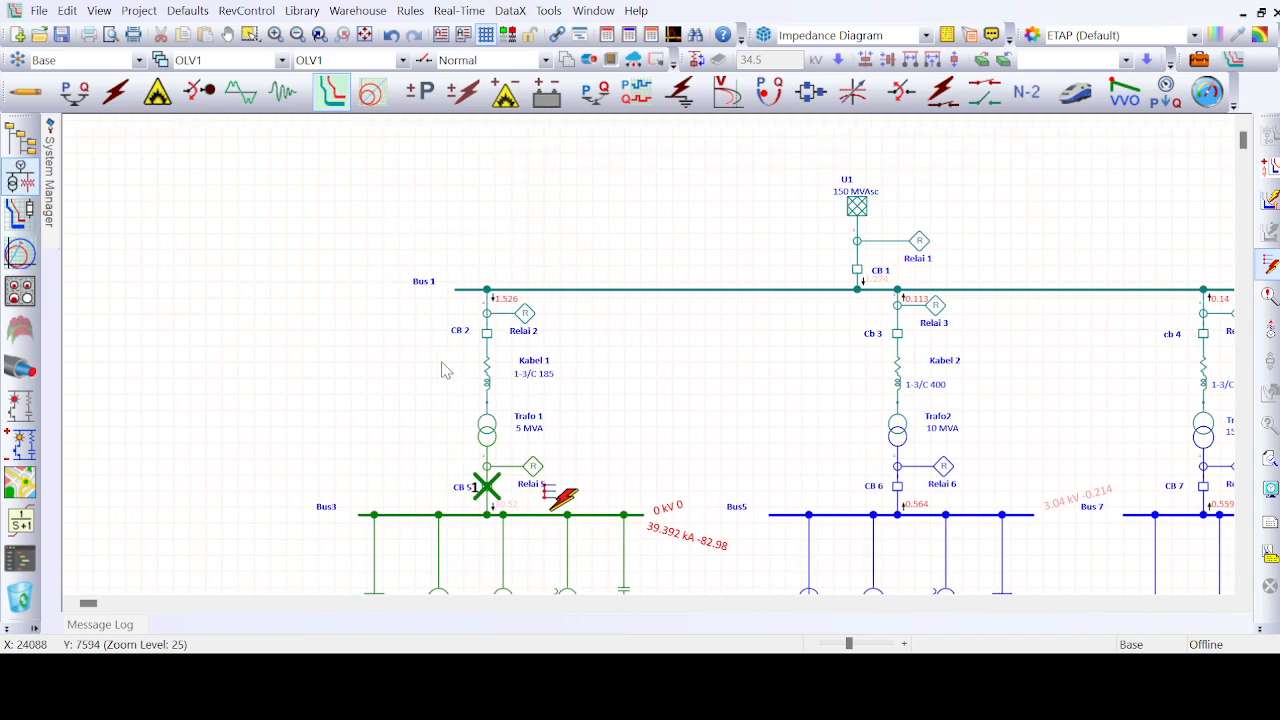
{"action": "scroll", "coordinate": [446, 370], "scroll_direction": "down", "scroll_amount": 2}
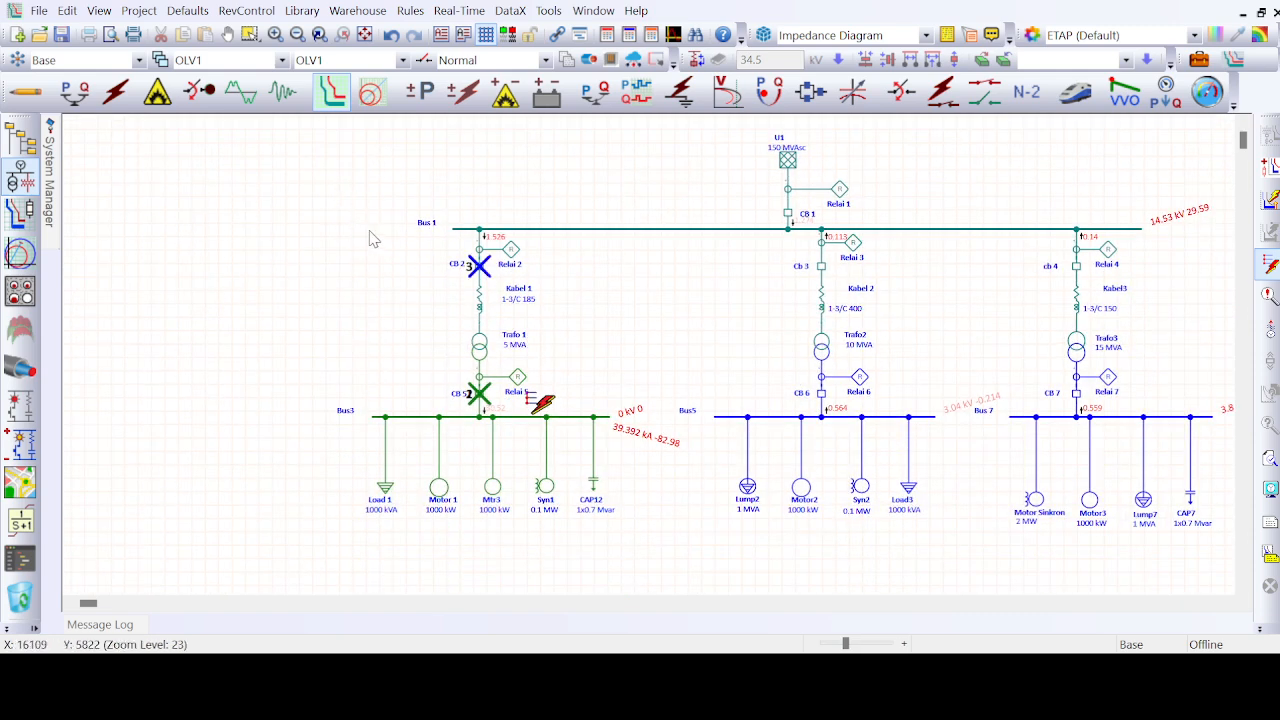
- Create a Star View from the Bus3 feeder's relays, breakers, cable, transformer, bus and loads
{"action": "left_click_drag", "start_coordinate": [338, 240], "coordinate": [652, 549]}
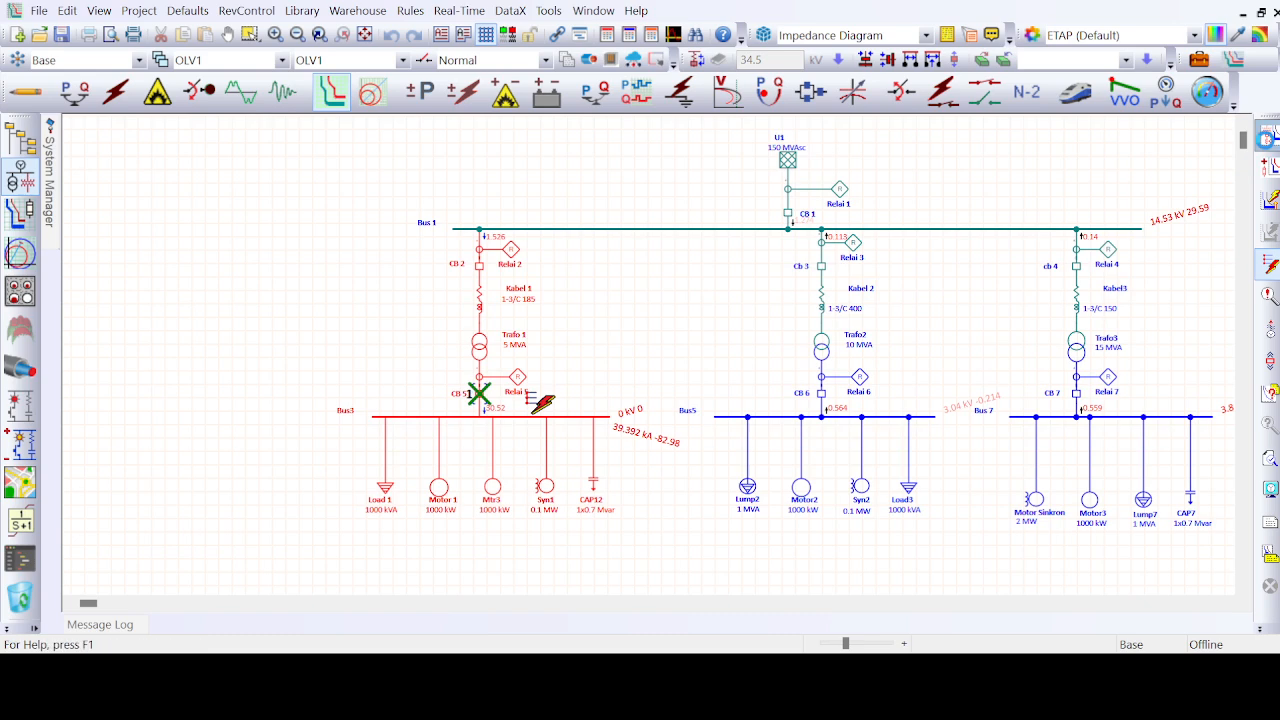
{"action": "left_click", "coordinate": [1266, 138]}
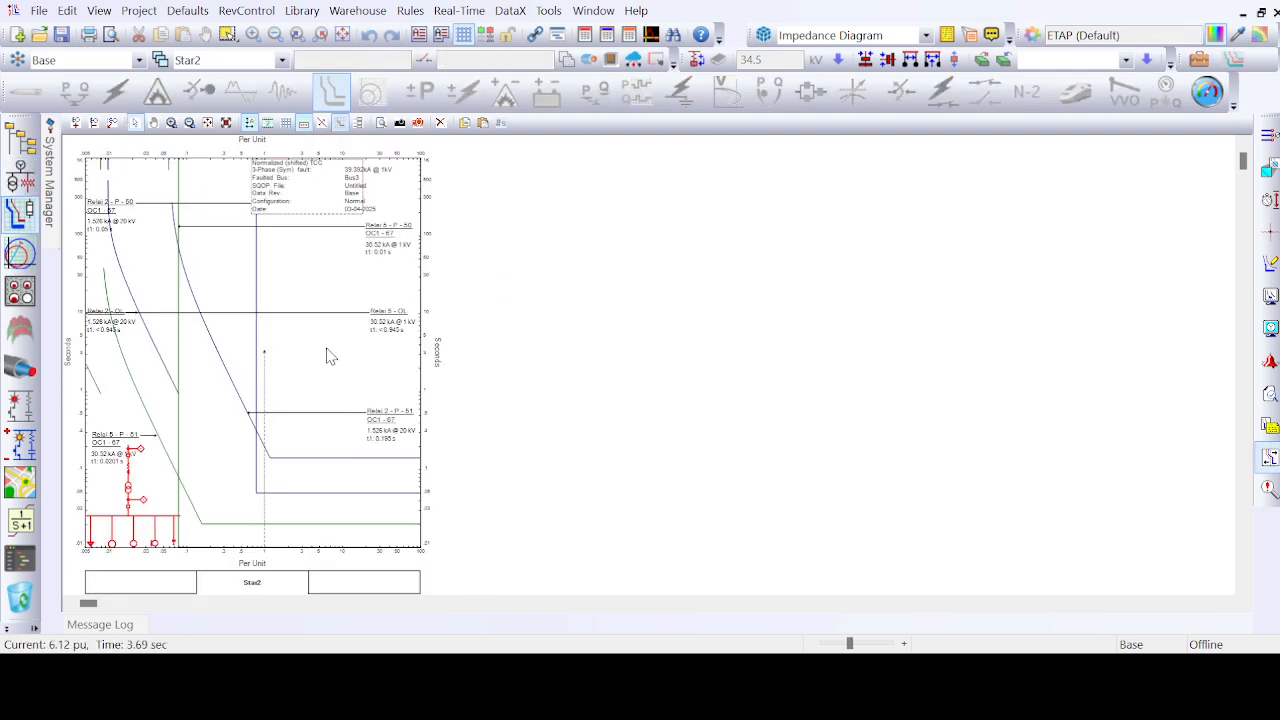
- Examine the normalized time-current curves and operating times of Relai 2 and Relai 5 for the Bus3 fault
{"action": "scroll", "coordinate": [134, 210], "scroll_direction": "down", "scroll_amount": 3}
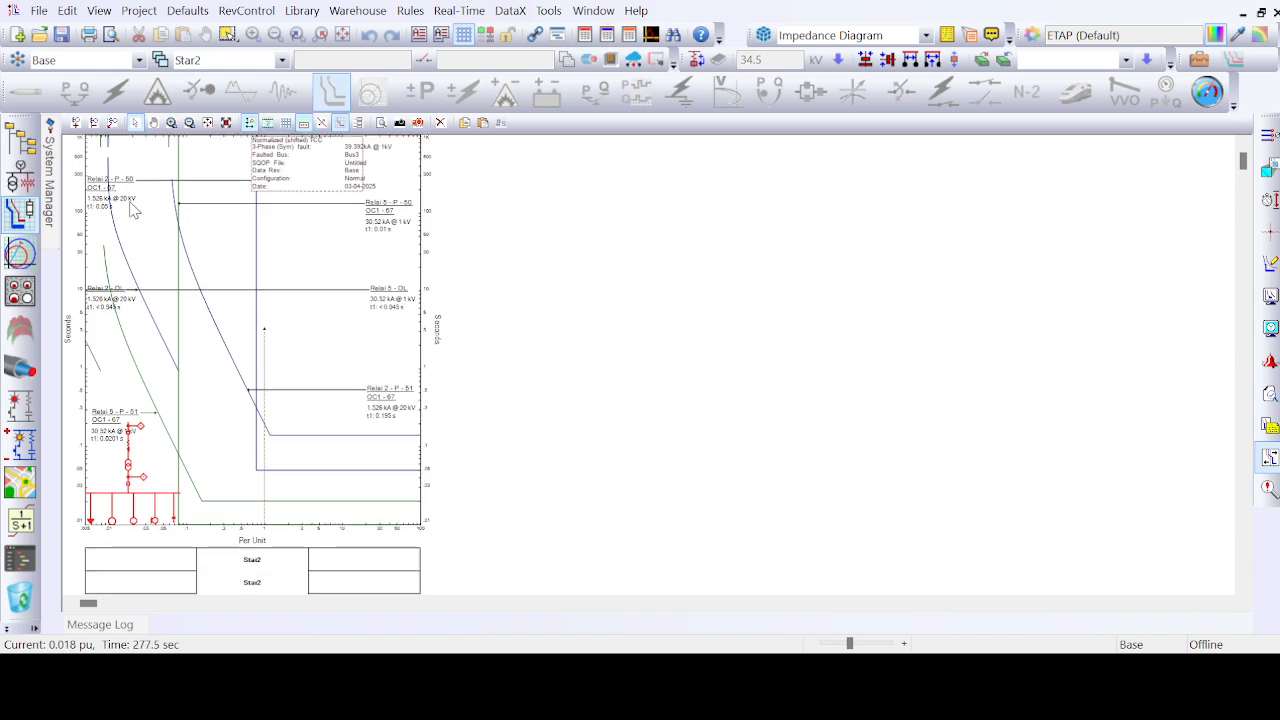
{"action": "scroll", "coordinate": [134, 210], "scroll_direction": "up", "scroll_amount": 2}
{"action": "scroll", "coordinate": [134, 210], "scroll_direction": "up", "scroll_amount": 2}
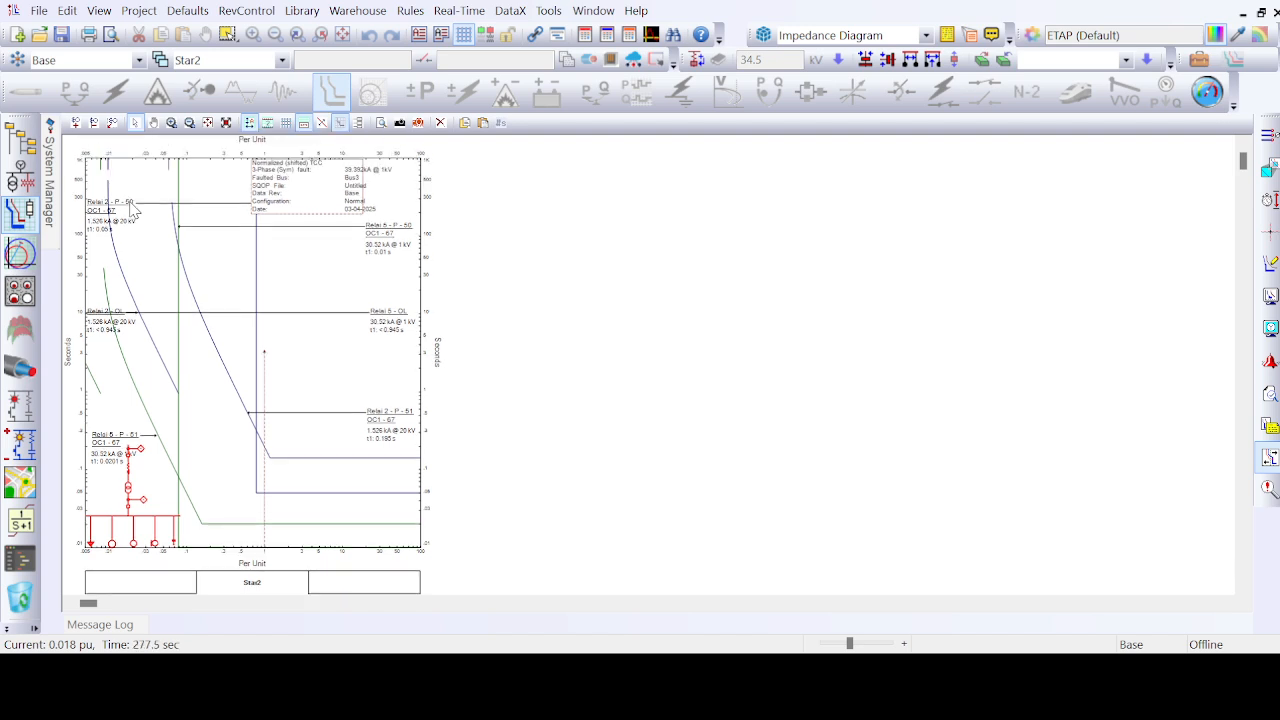
{"action": "scroll", "coordinate": [134, 210], "scroll_direction": "up", "scroll_amount": 1}
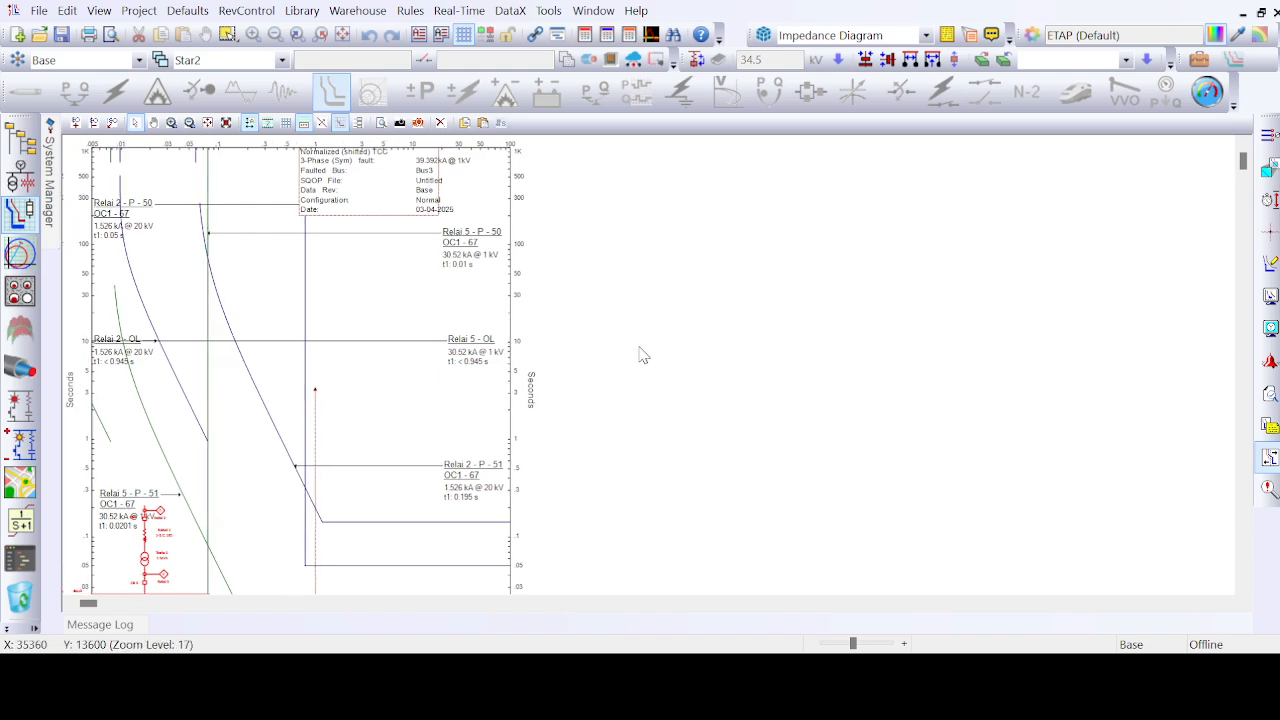
{"action": "scroll", "coordinate": [641, 355], "scroll_direction": "down", "scroll_amount": 2}
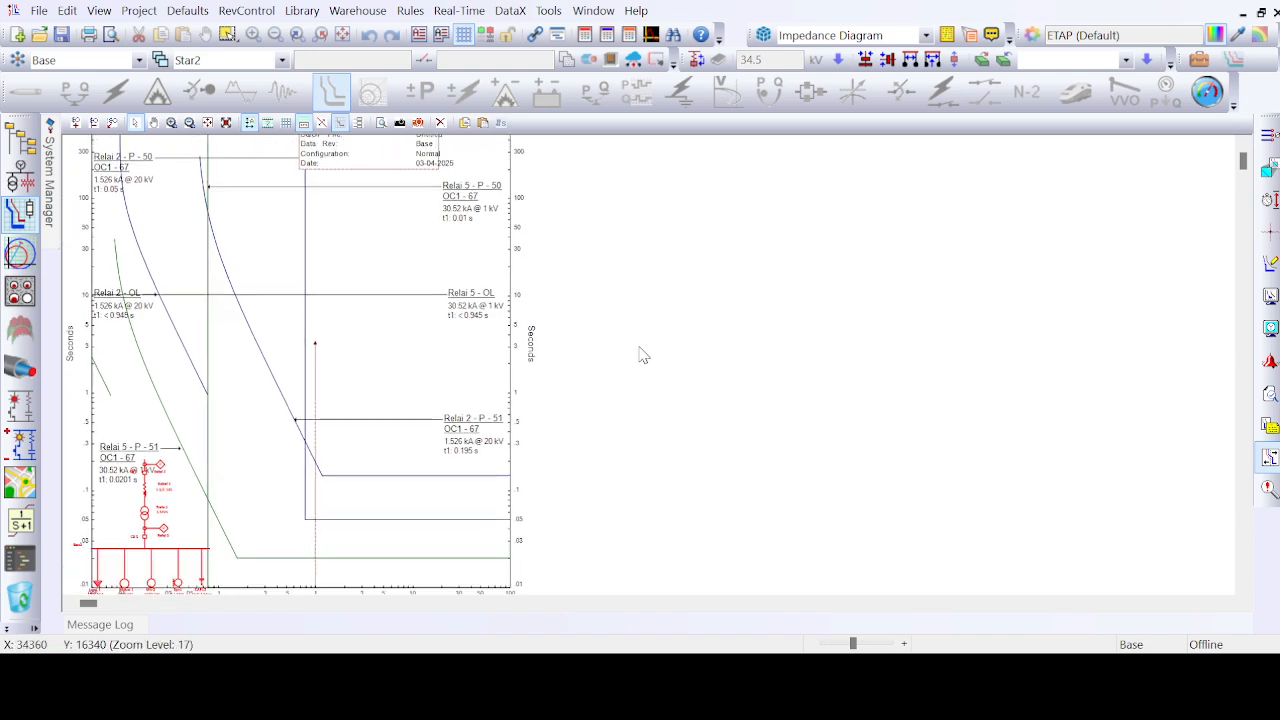
{"action": "scroll", "coordinate": [641, 355], "scroll_direction": "up", "scroll_amount": 3}
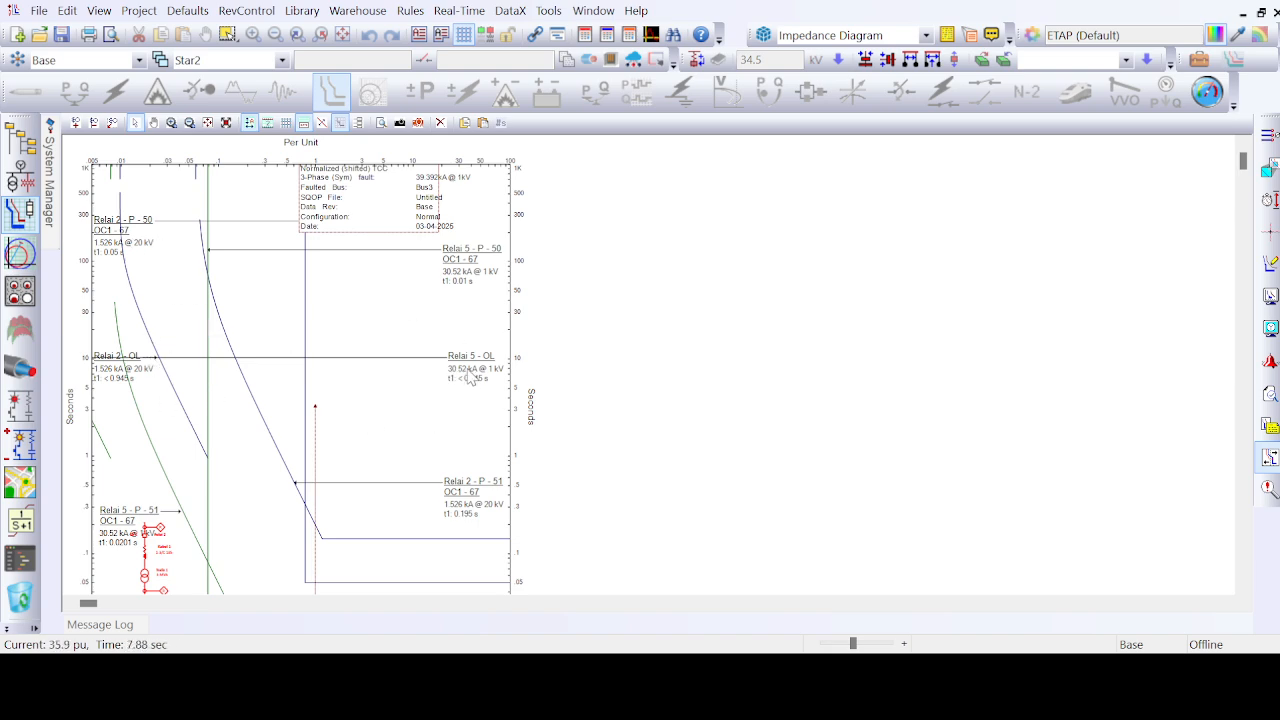
{"action": "scroll", "coordinate": [457, 551], "scroll_direction": "down", "scroll_amount": 3}
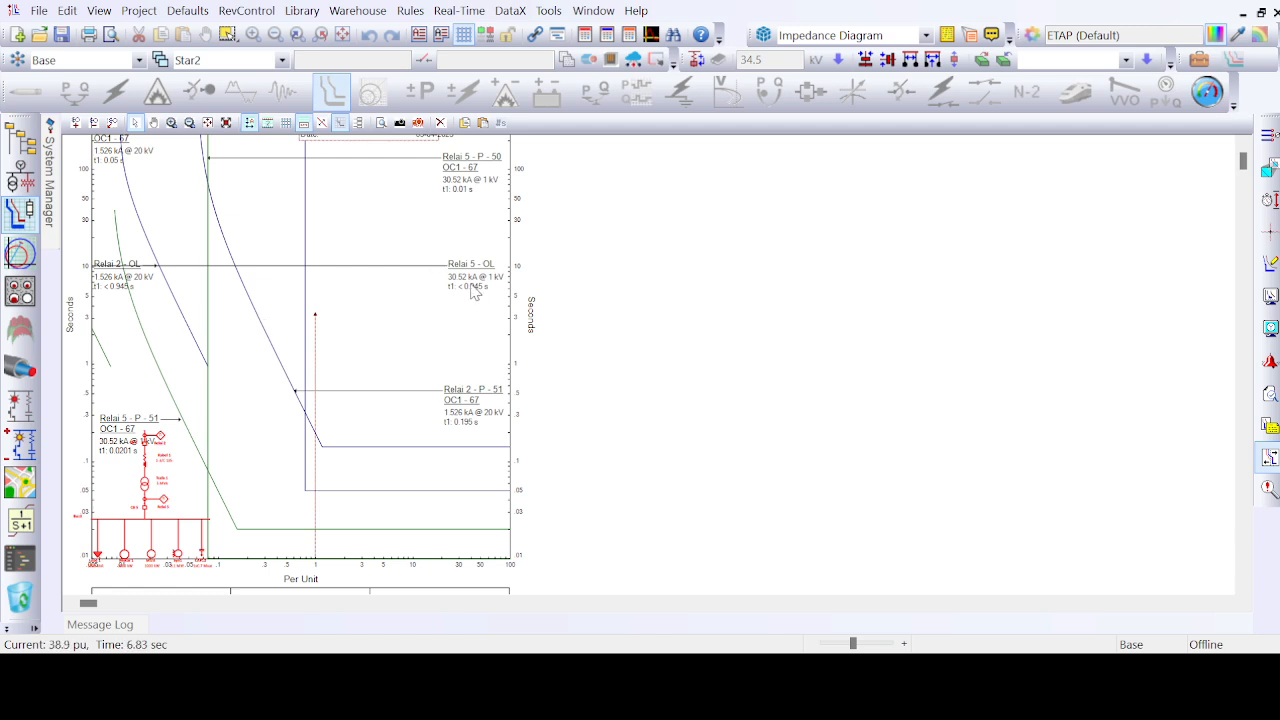
{"action": "scroll", "coordinate": [490, 334], "scroll_direction": "down", "scroll_amount": 5}
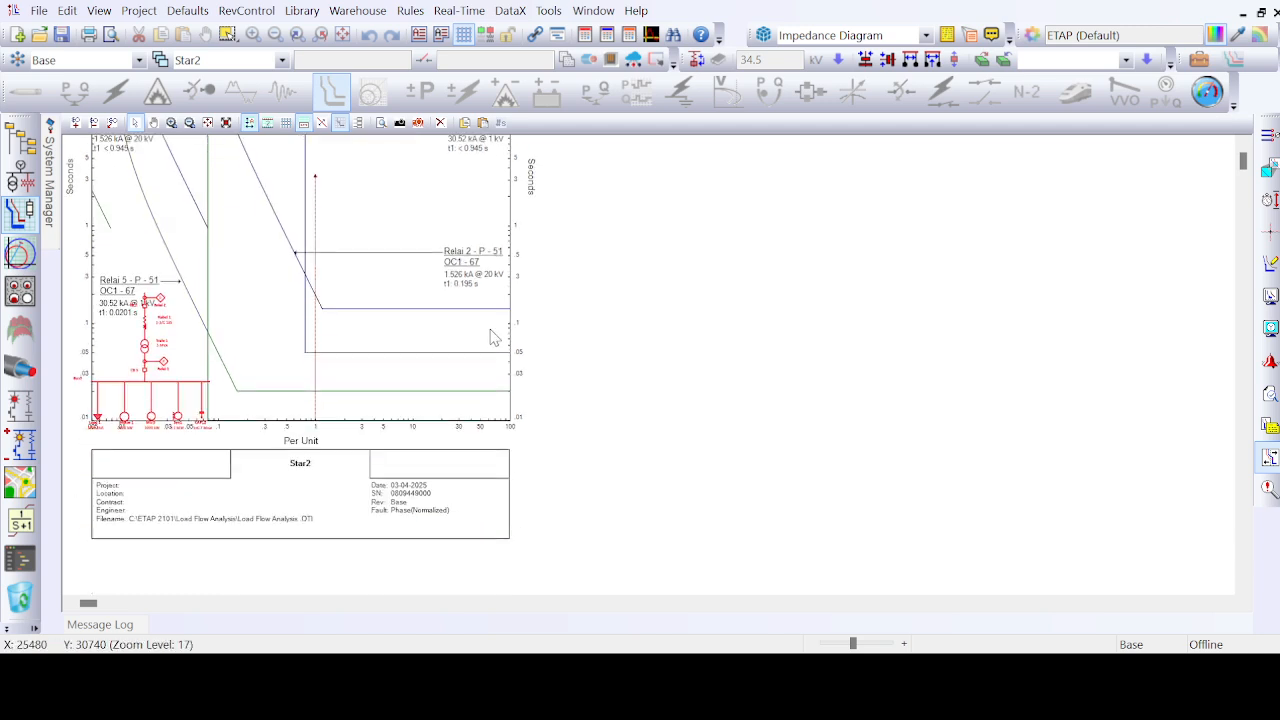
{"action": "scroll", "coordinate": [350, 330], "scroll_direction": "up", "scroll_amount": 3}
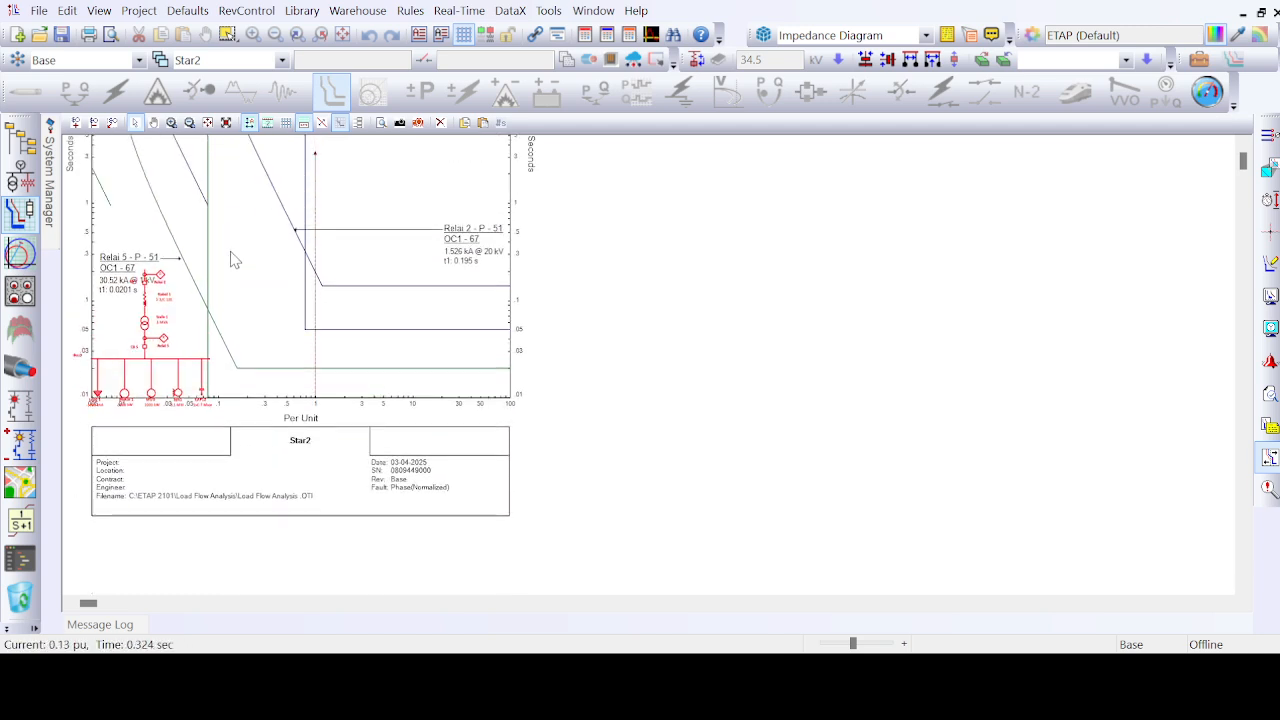
{"action": "scroll", "coordinate": [231, 260], "scroll_direction": "up", "scroll_amount": 6}
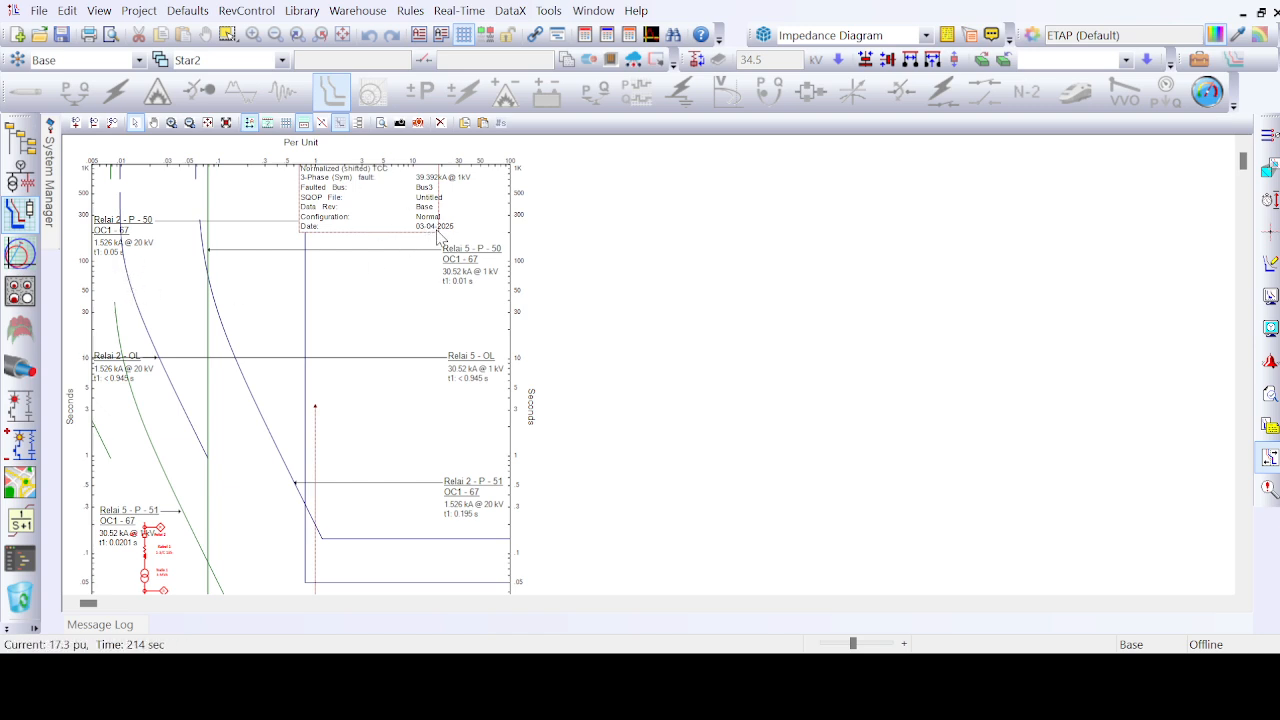
{"action": "scroll", "coordinate": [437, 237], "scroll_direction": "down", "scroll_amount": 2}
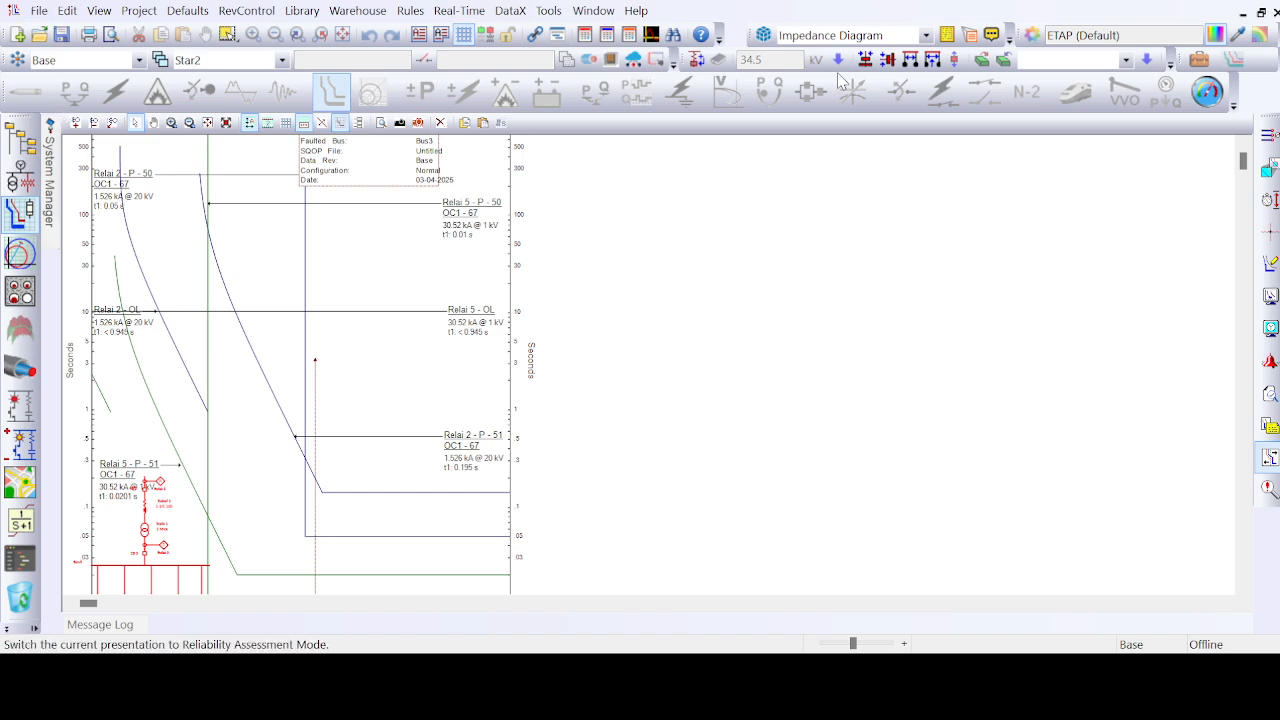
- Leave the Bus3 feeder's Star View for the OLV1 one-line diagram and move the fault to Bus5
{"action": "left_click", "coordinate": [1261, 12]}
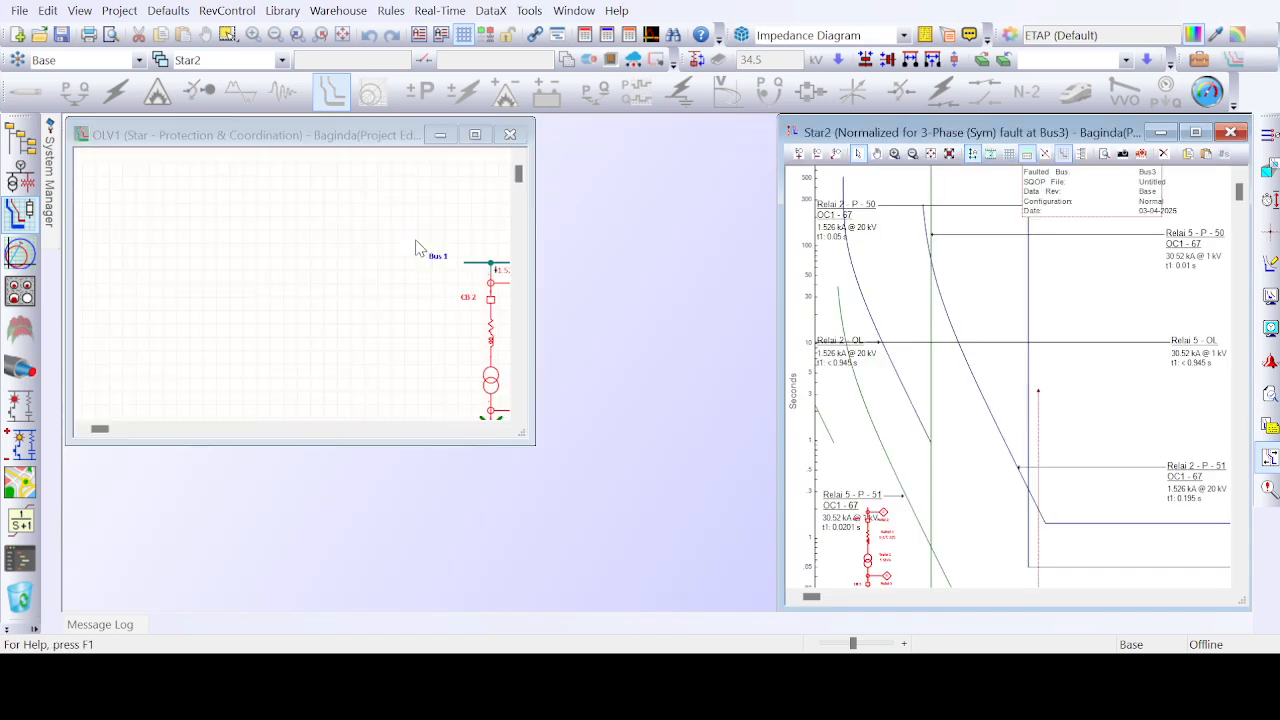
{"action": "left_click", "coordinate": [481, 143]}
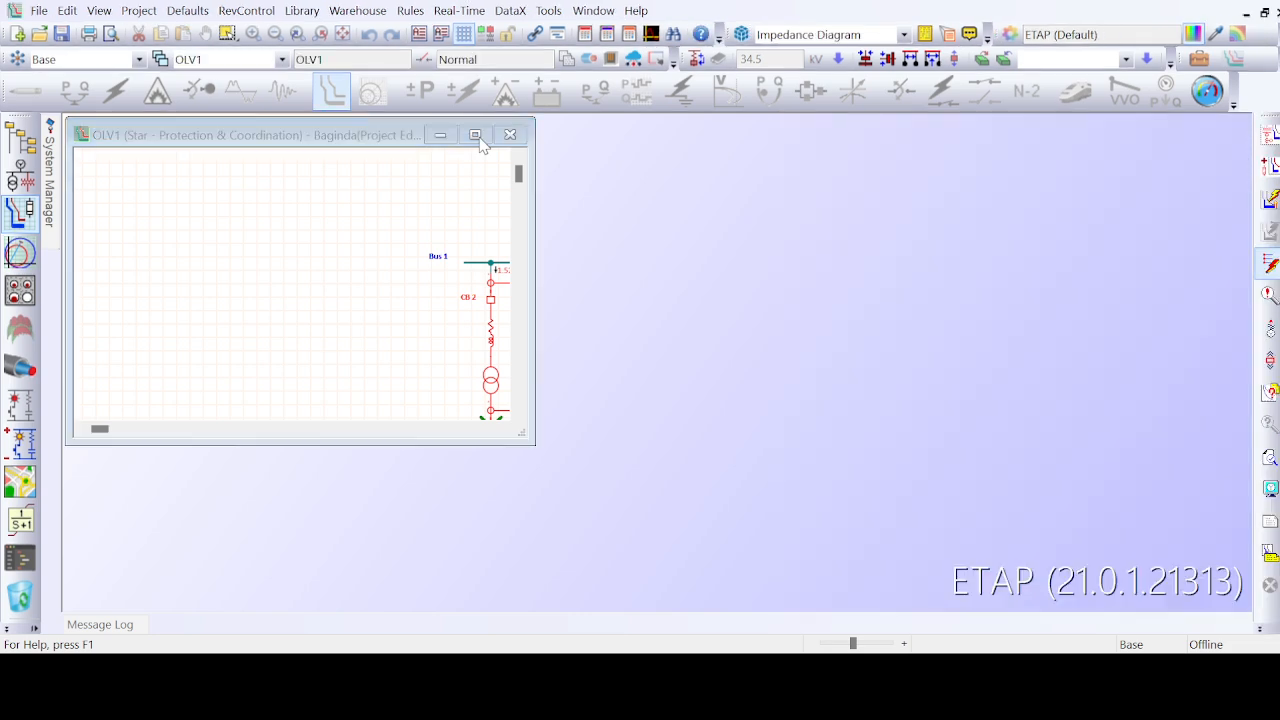
{"action": "left_click", "coordinate": [477, 137]}
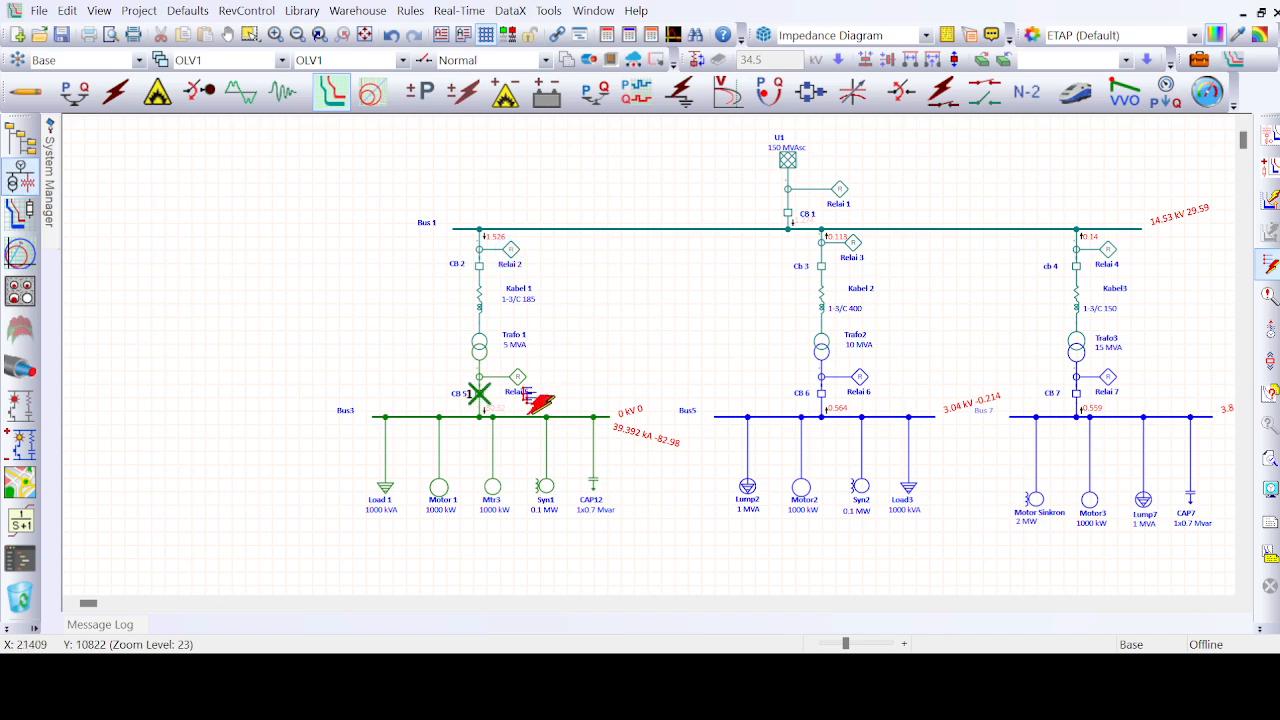
{"action": "mouse_move", "coordinate": [541, 403]}
{"action": "left_mouse_down"}
{"action": "mouse_move", "coordinate": [677, 360]}
{"action": "mouse_move", "coordinate": [906, 374]}
{"action": "mouse_move", "coordinate": [932, 396]}
{"action": "mouse_move", "coordinate": [903, 403]}
{"action": "left_mouse_up"}
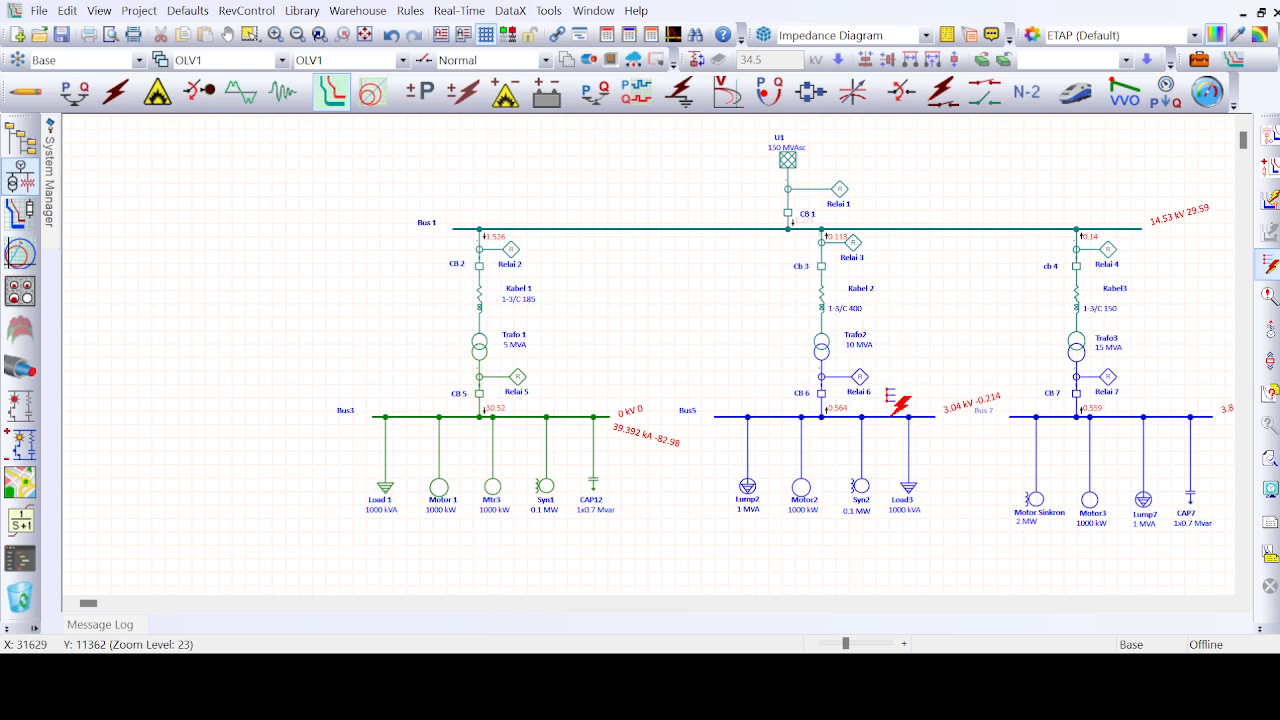
{"action": "left_click", "coordinate": [892, 415]}
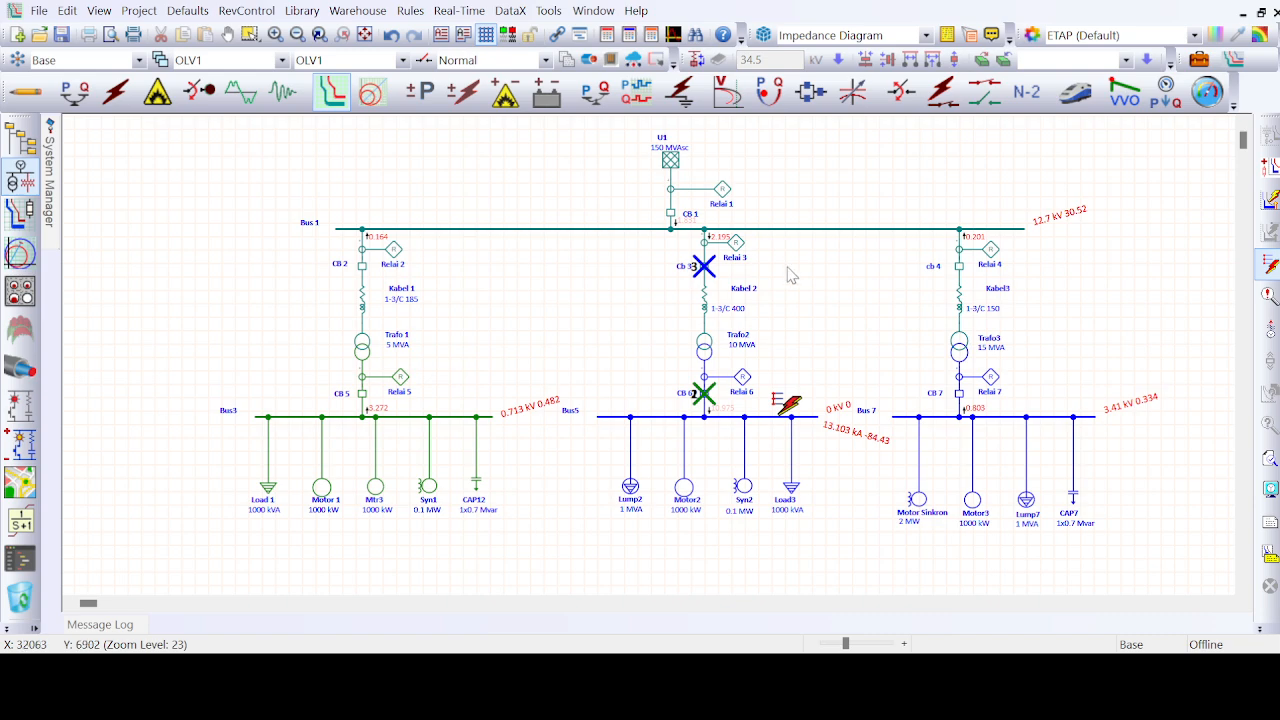
- Create a Star View from the Bus5 feeder's devices and examine the curves of Relai 3 and Relai 6
{"action": "left_click_drag", "start_coordinate": [578, 244], "coordinate": [852, 557]}
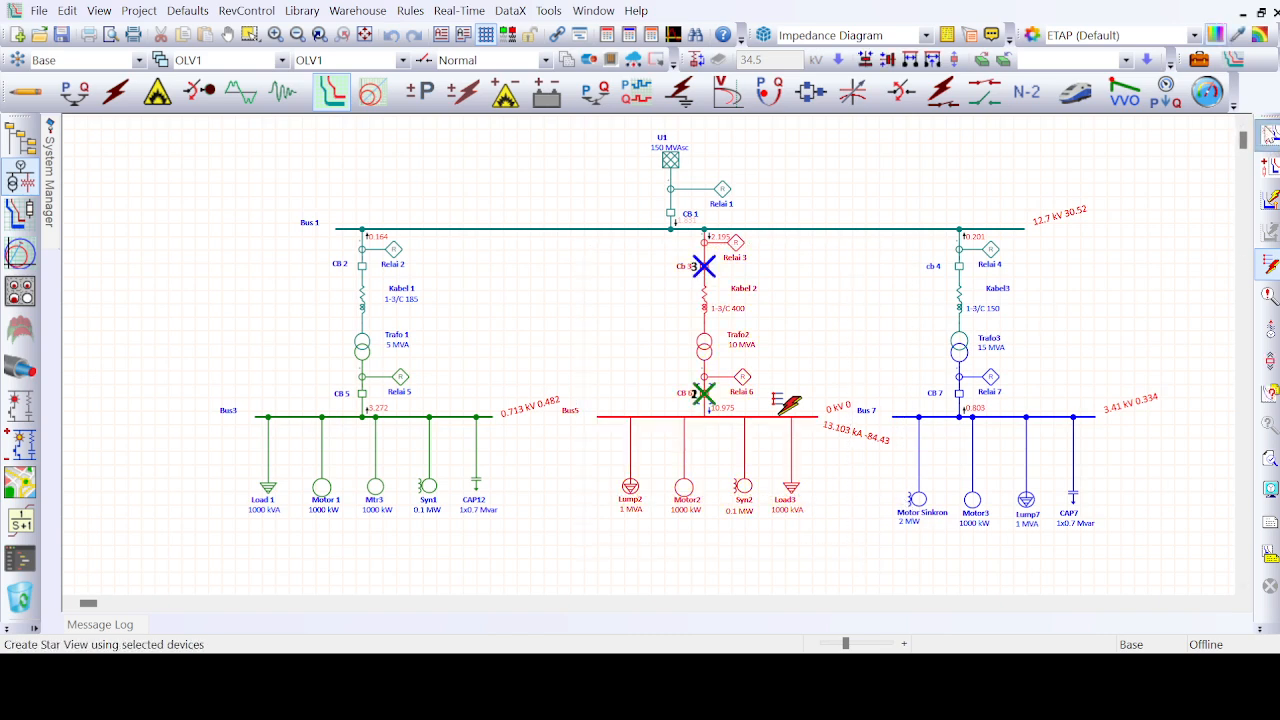
{"action": "left_click", "coordinate": [1268, 132]}
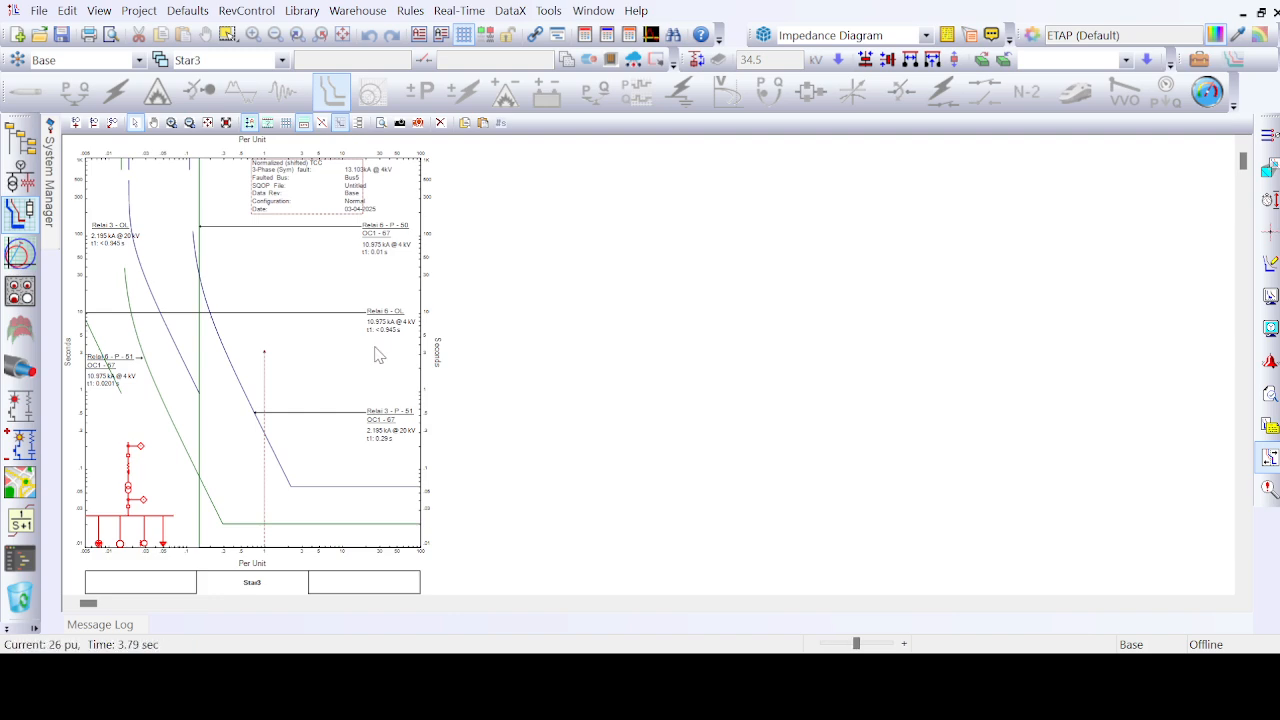
{"action": "scroll", "coordinate": [377, 354], "scroll_direction": "up", "scroll_amount": 2}
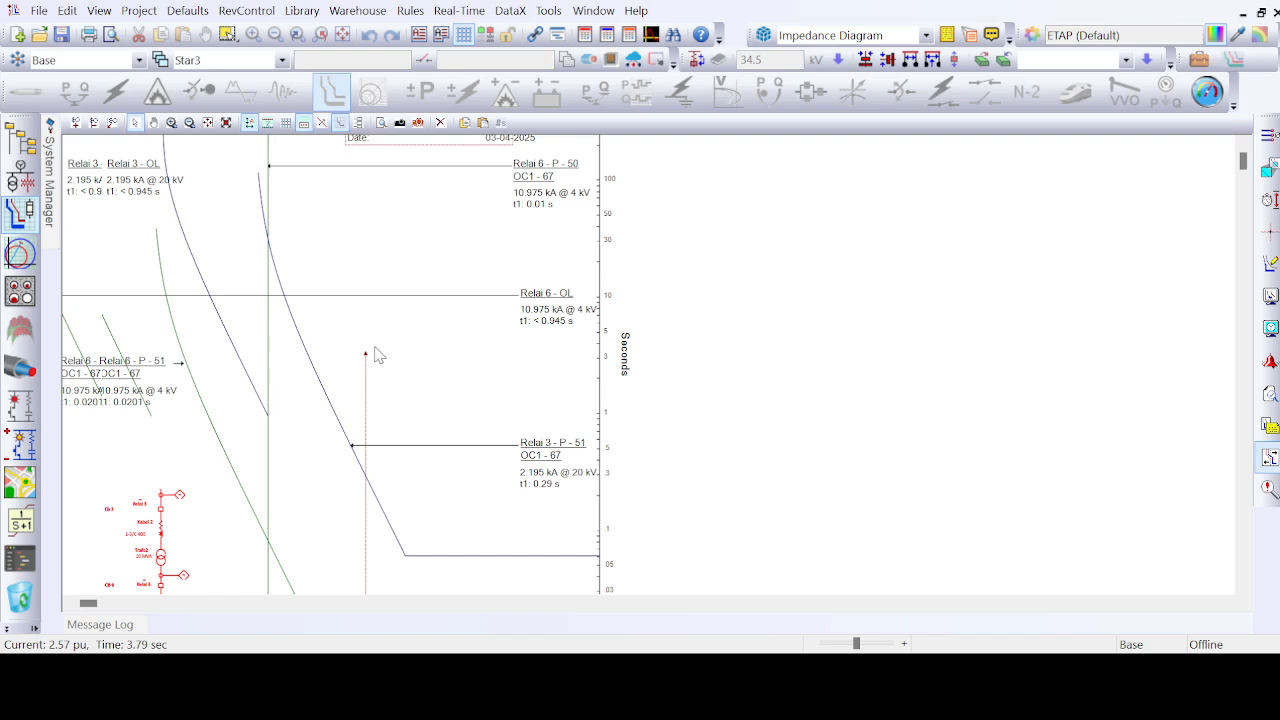
{"action": "scroll", "coordinate": [377, 354], "scroll_direction": "up", "scroll_amount": 3}
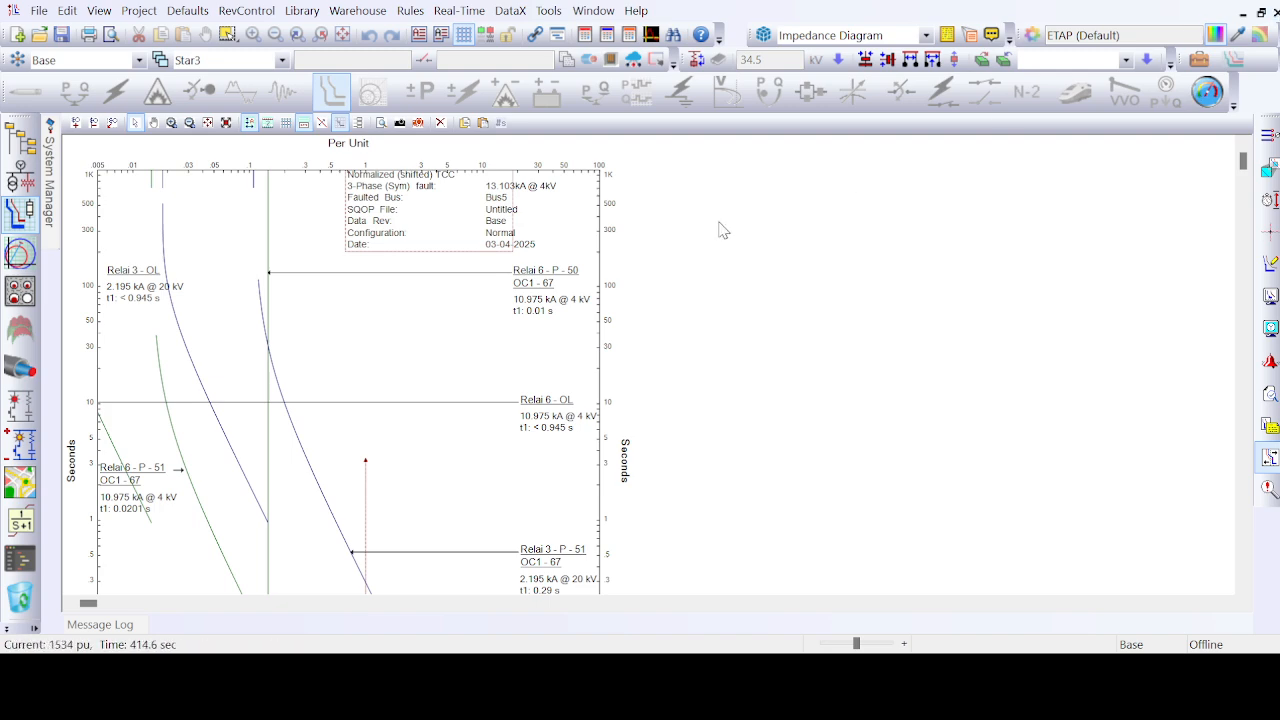
{"action": "scroll", "coordinate": [680, 251], "scroll_direction": "down", "scroll_amount": 3}
- Return from the Bus5 feeder's Star View to the OLV1 one-line diagram and move the fault to Bus 7
{"action": "left_click", "coordinate": [228, 33]}
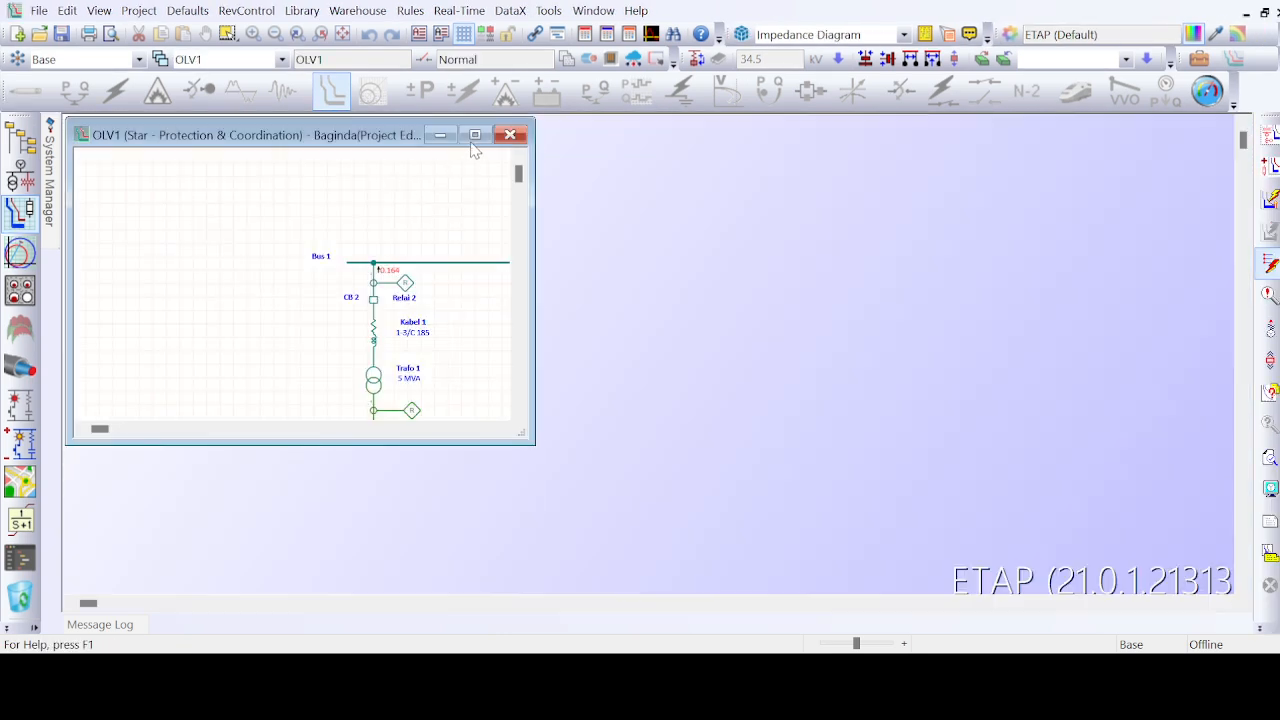
{"action": "left_click", "coordinate": [475, 135]}
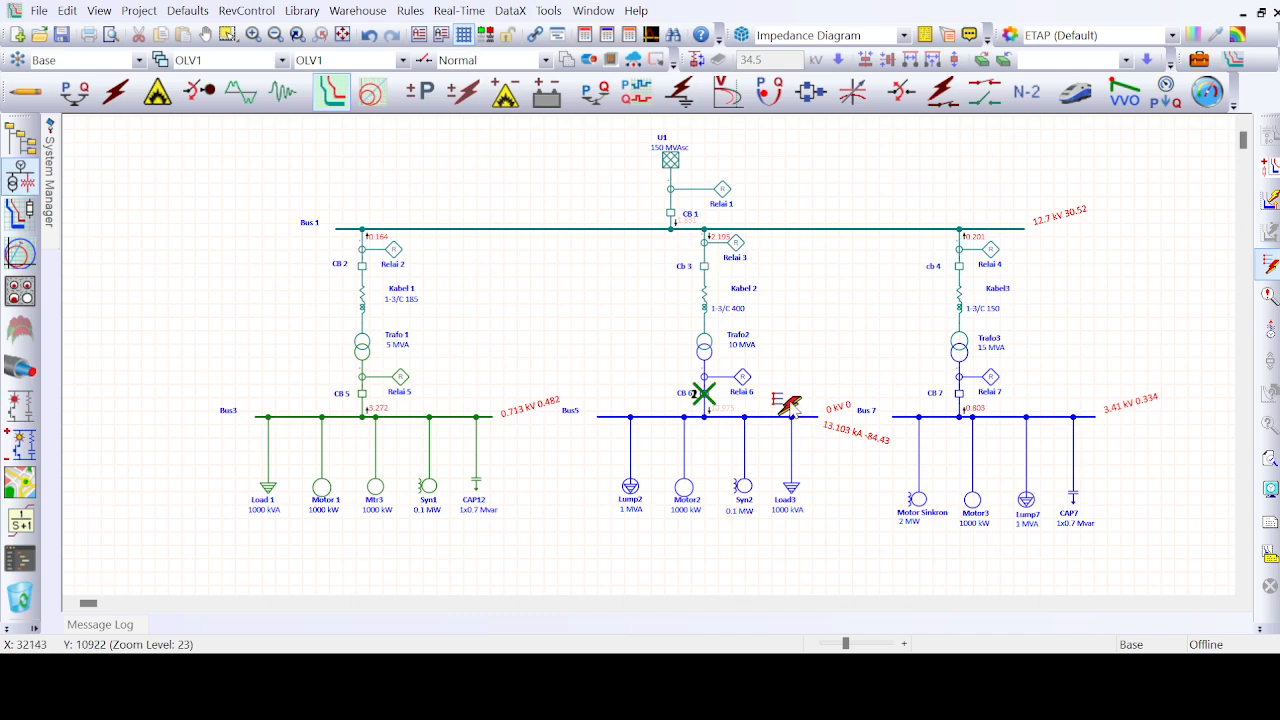
{"action": "mouse_move", "coordinate": [790, 405]}
{"action": "left_mouse_down"}
{"action": "mouse_move", "coordinate": [1010, 382]}
{"action": "mouse_move", "coordinate": [1050, 400]}
{"action": "left_mouse_up"}
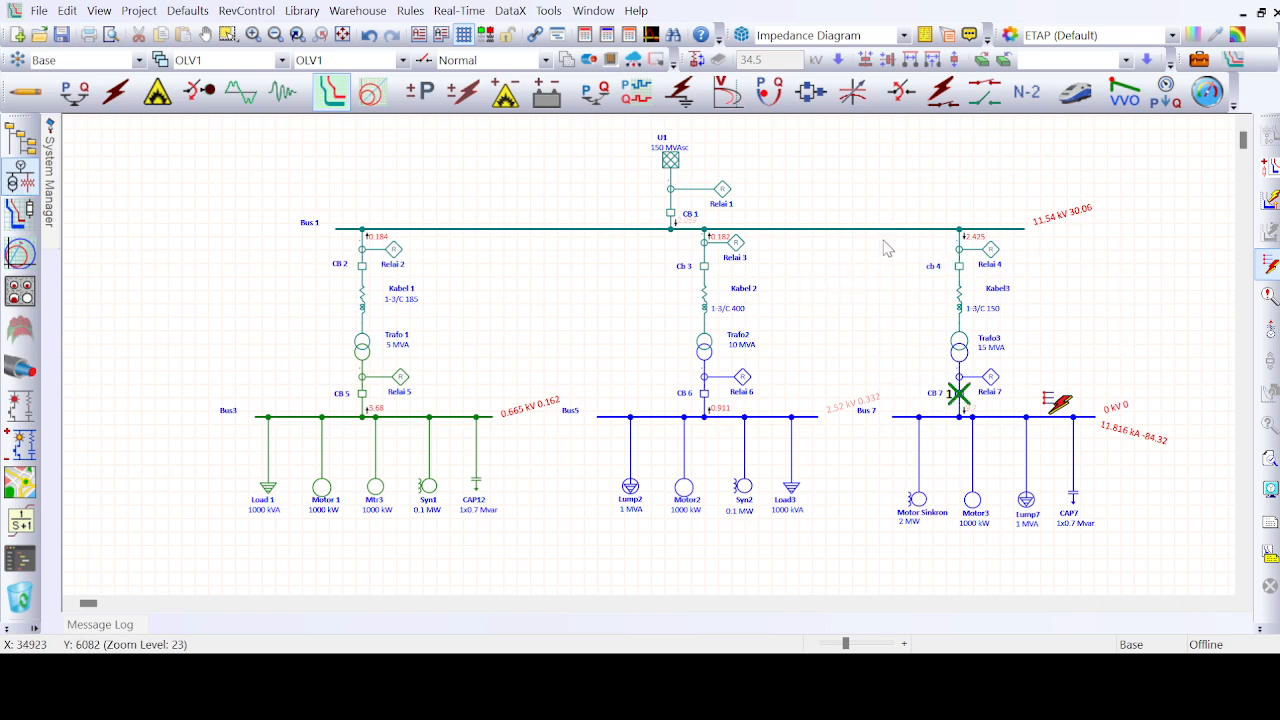
- Create a Star View from the Bus 7 feeder's relays, breakers, cable, transformer, bus and loads
{"action": "left_click_drag", "start_coordinate": [883, 240], "coordinate": [1108, 518]}
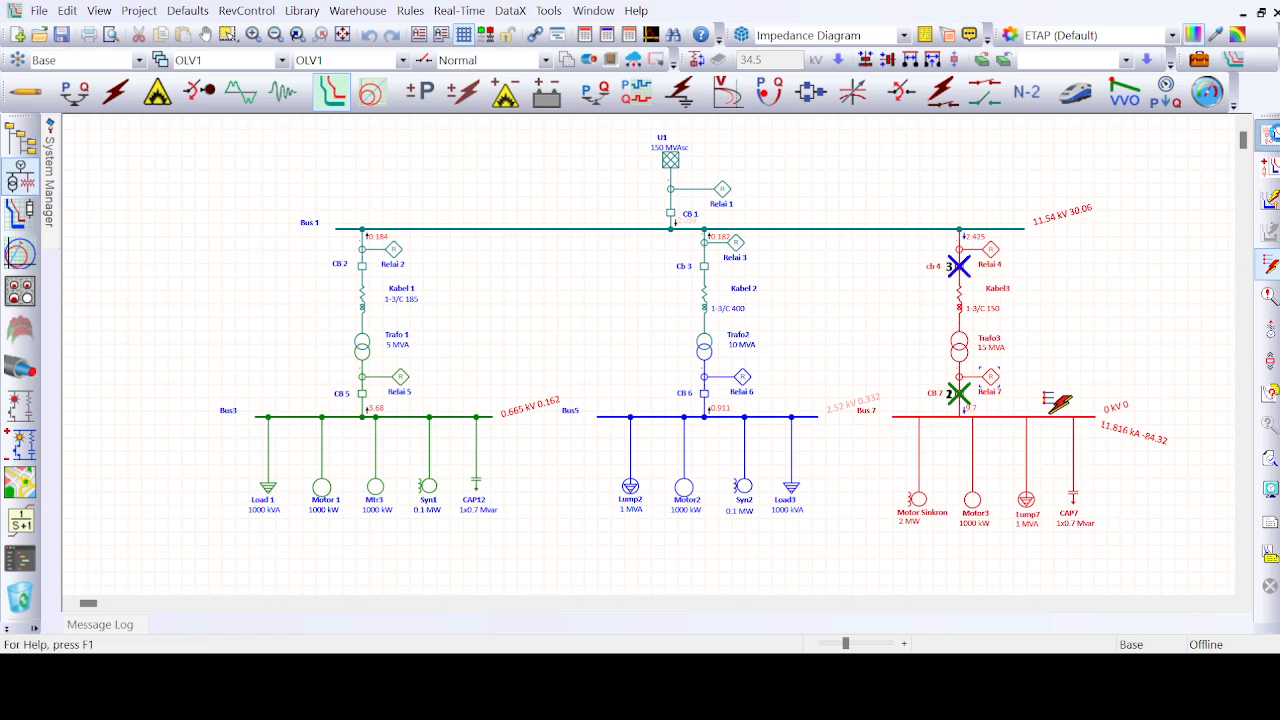
{"action": "left_click", "coordinate": [1271, 134]}
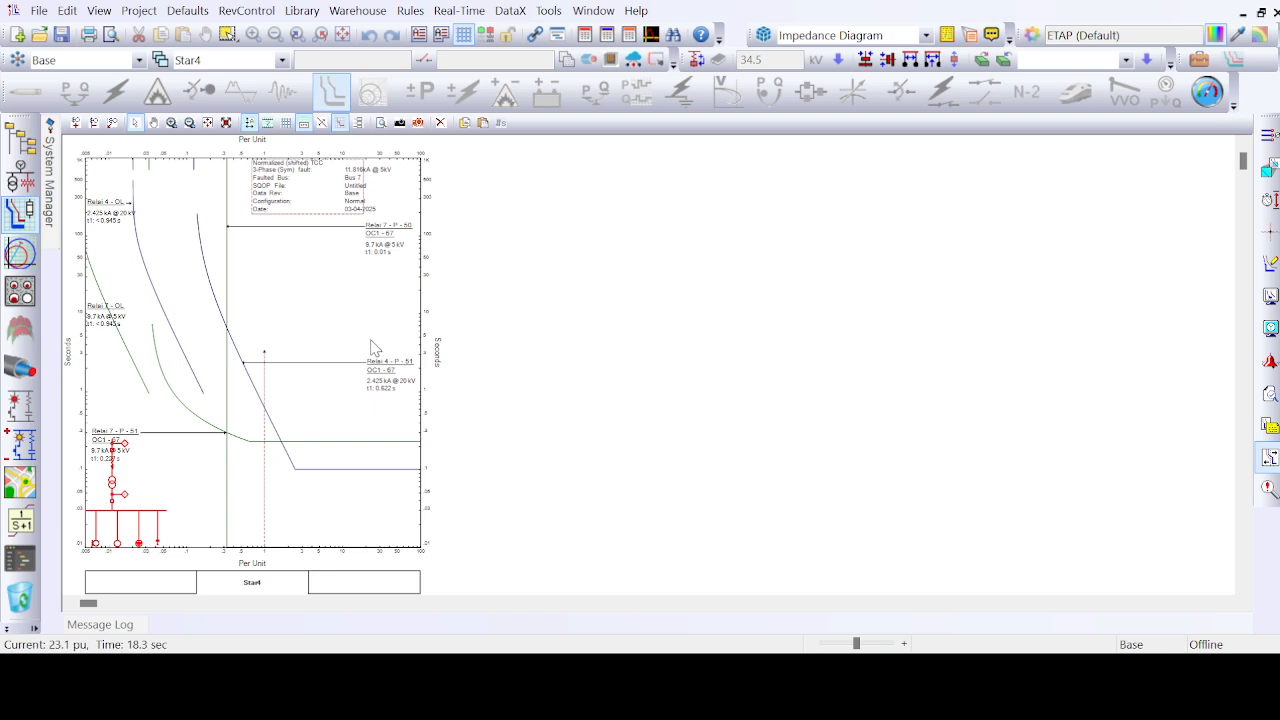
- Examine the Relai 4 and Relai 7 curves, then close this Star View and return to the full OLV1 one-line diagram
{"action": "scroll", "coordinate": [371, 347], "scroll_direction": "up", "scroll_amount": 4}
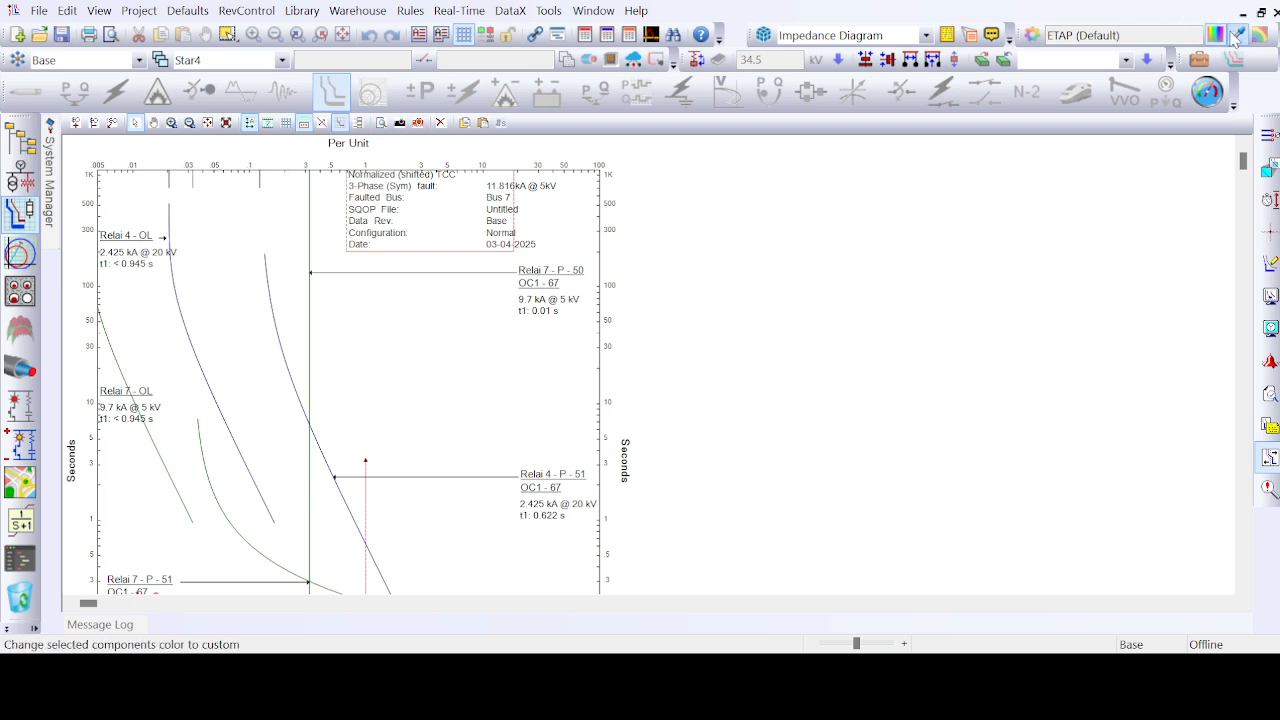
{"action": "left_click", "coordinate": [1261, 12]}
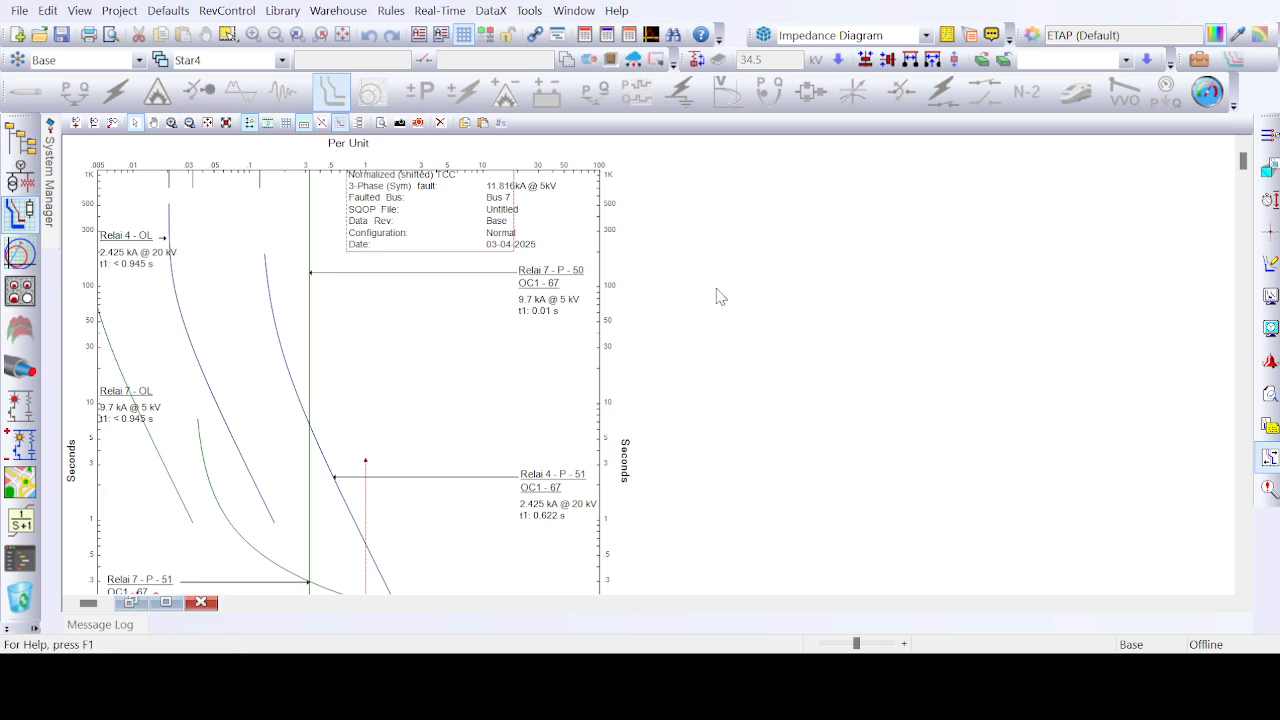
{"action": "scroll", "coordinate": [443, 358], "scroll_direction": "right", "scroll_amount": 10}
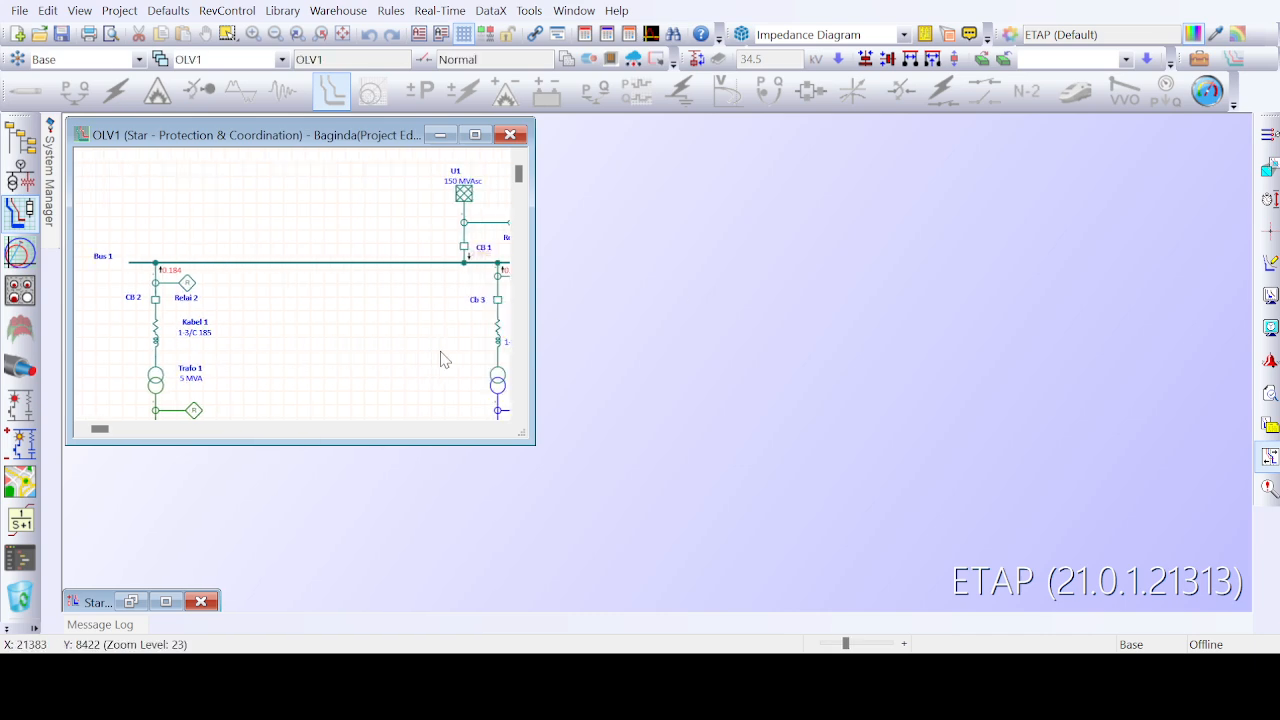
{"action": "scroll", "coordinate": [443, 358], "scroll_direction": "right", "scroll_amount": 5}
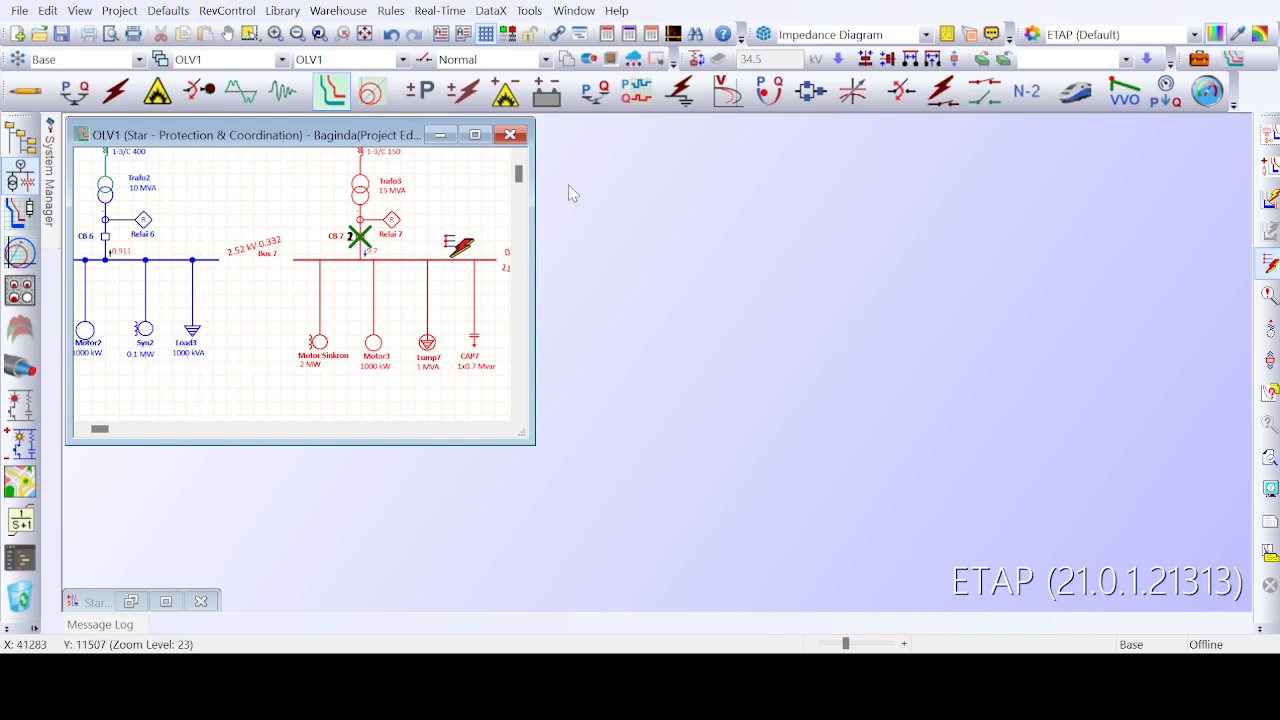
{"action": "left_click", "coordinate": [166, 602]}
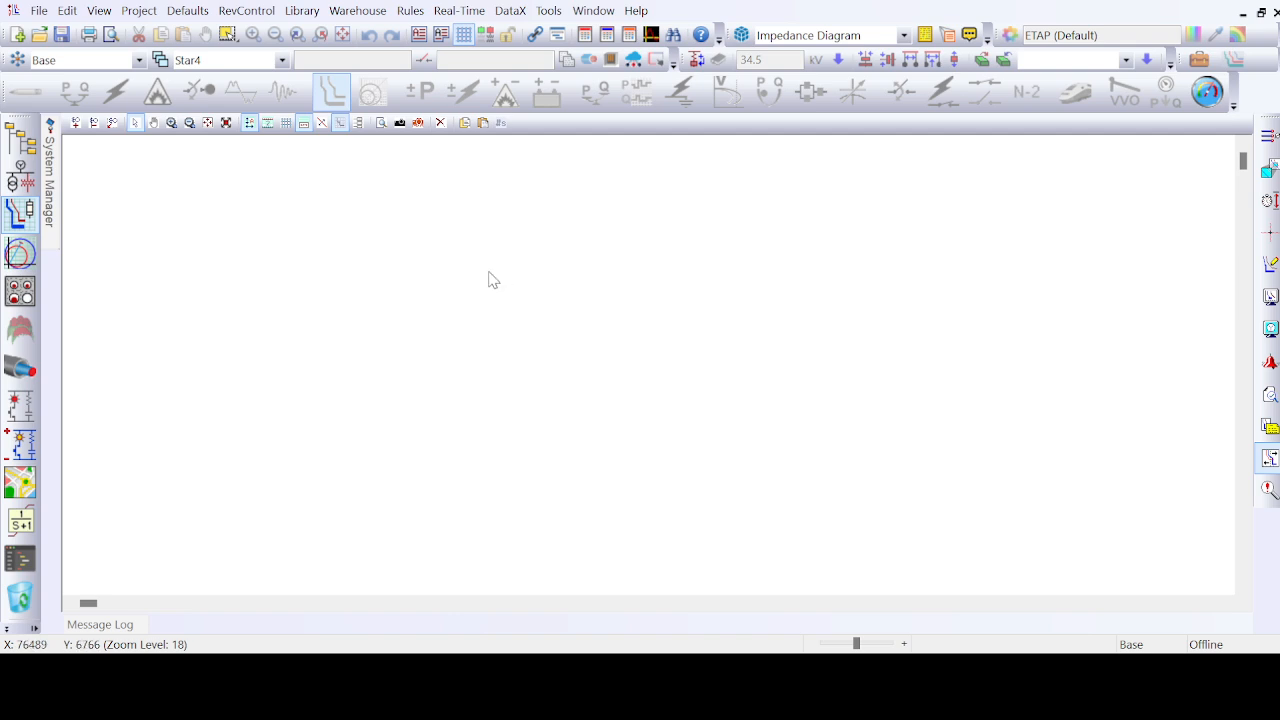
{"action": "left_click", "coordinate": [1274, 12]}
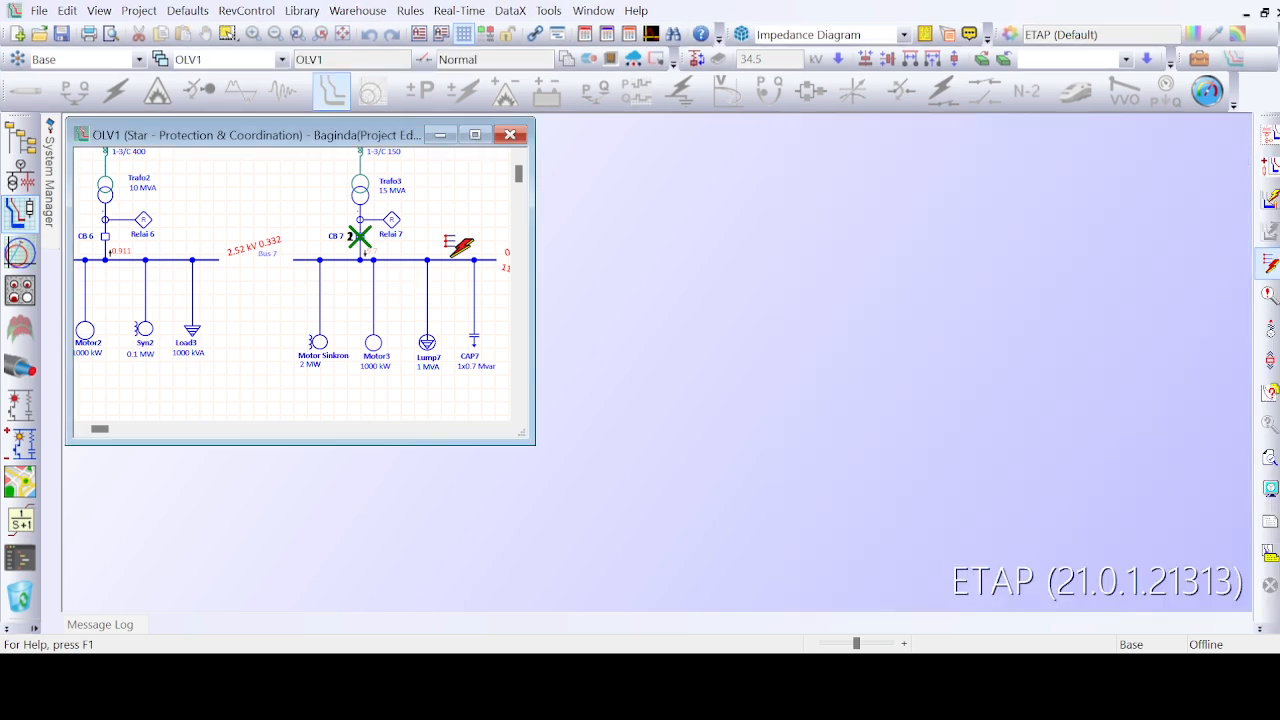
{"action": "left_click", "coordinate": [475, 134]}
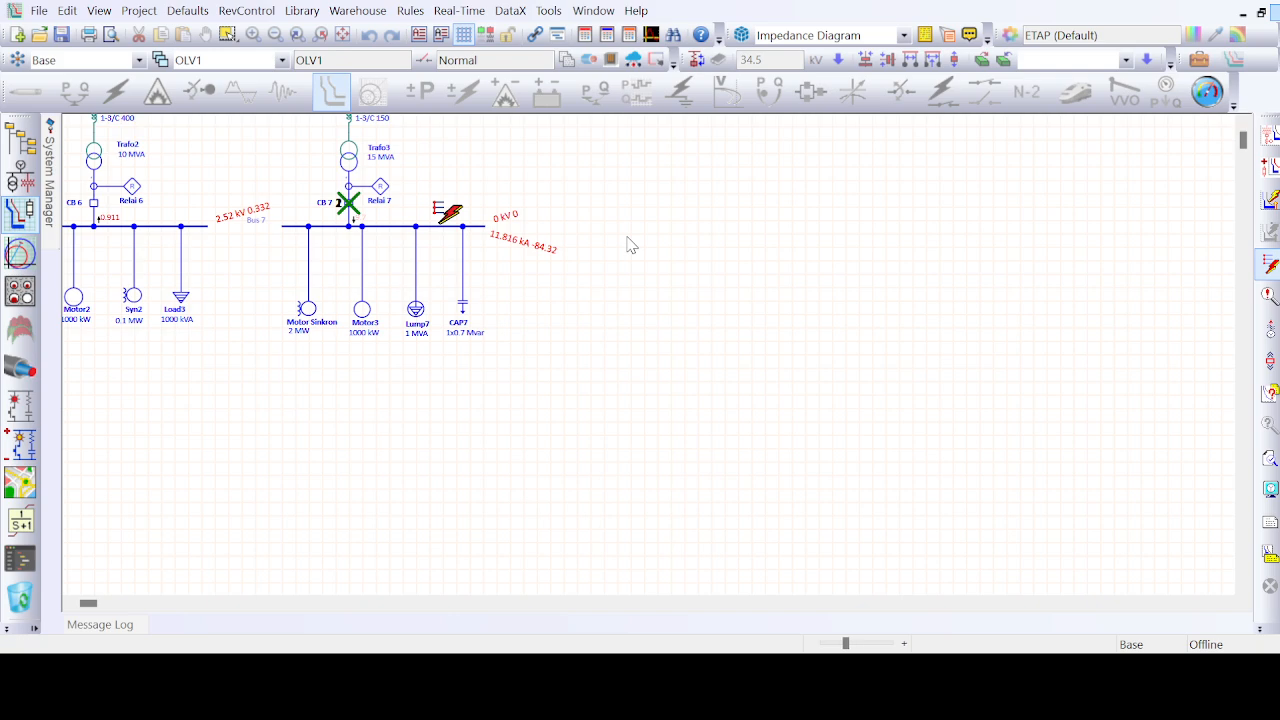
- Create a new Star View from all devices of the Bus 7 feeder and examine the Relai 4 and Relai 7 curves
{"action": "scroll", "coordinate": [630, 245], "scroll_direction": "up", "scroll_amount": 5}
{"action": "left_click_drag", "start_coordinate": [268, 302], "coordinate": [551, 600]}
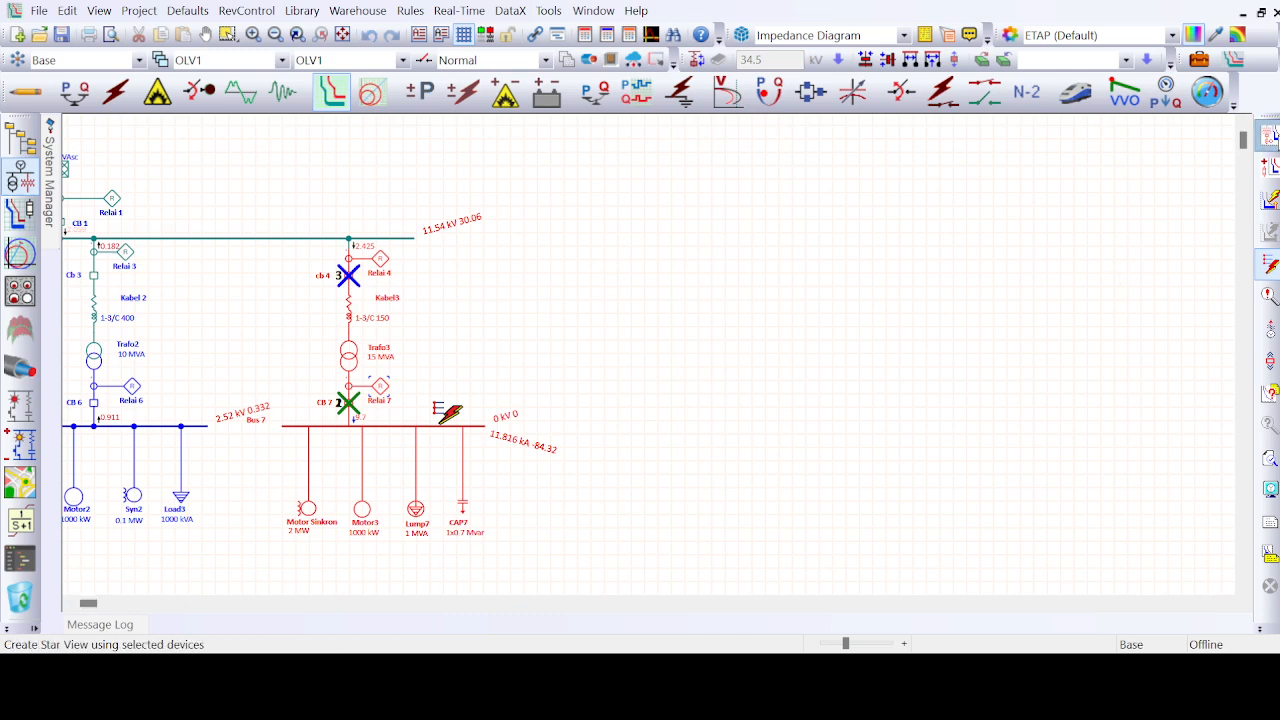
{"action": "left_click", "coordinate": [332, 92]}
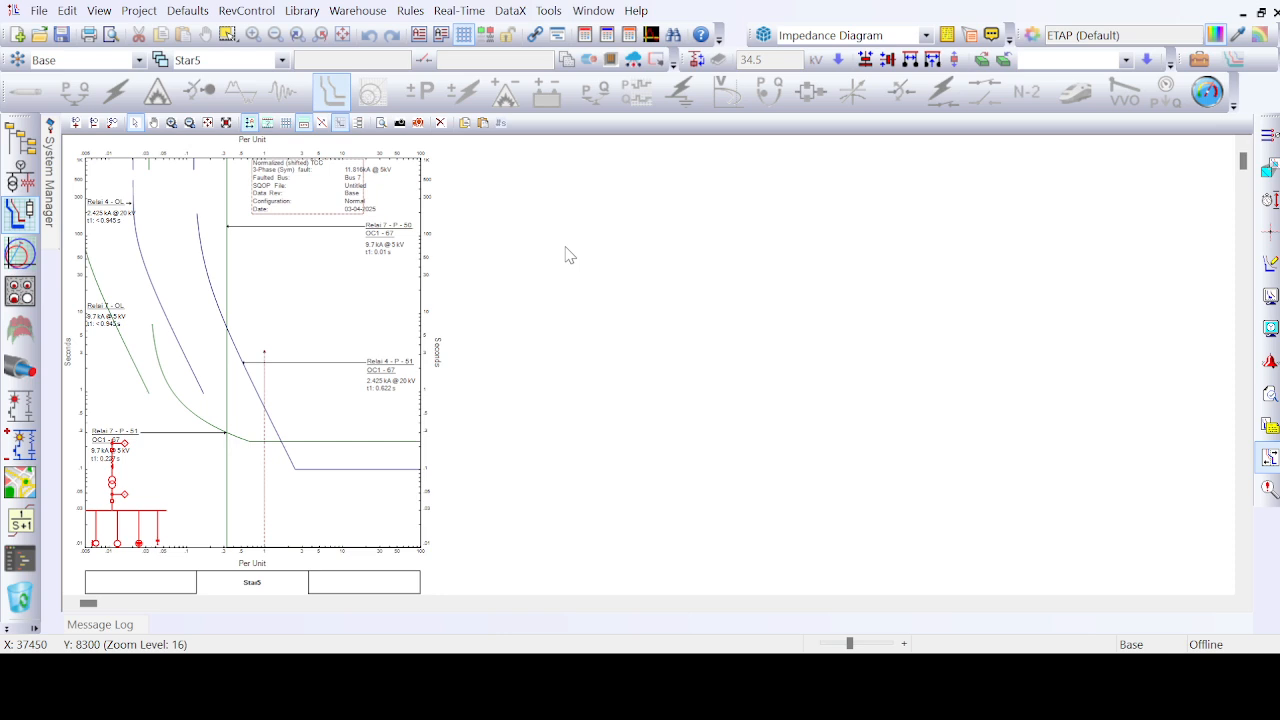
{"action": "scroll", "coordinate": [567, 255], "scroll_direction": "up", "scroll_amount": 2}
{"action": "scroll", "coordinate": [567, 255], "scroll_direction": "left", "scroll_amount": 5}
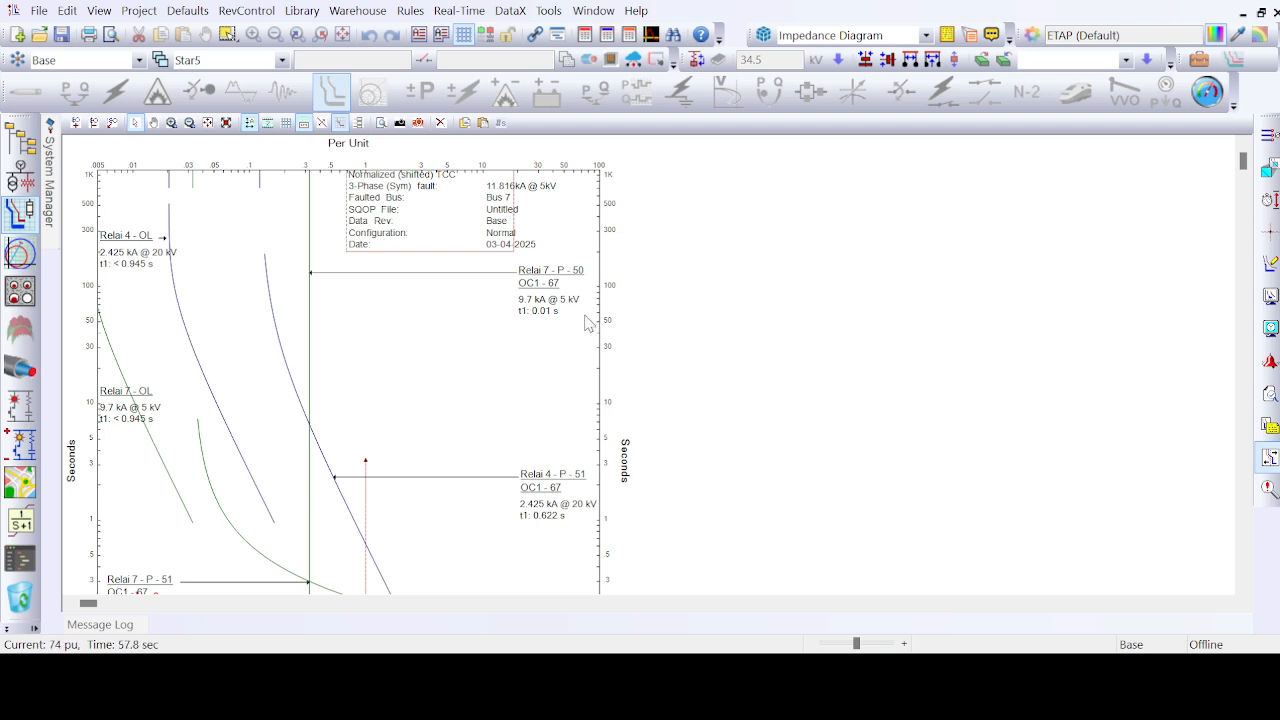
{"action": "scroll", "coordinate": [588, 322], "scroll_direction": "down", "scroll_amount": 6}
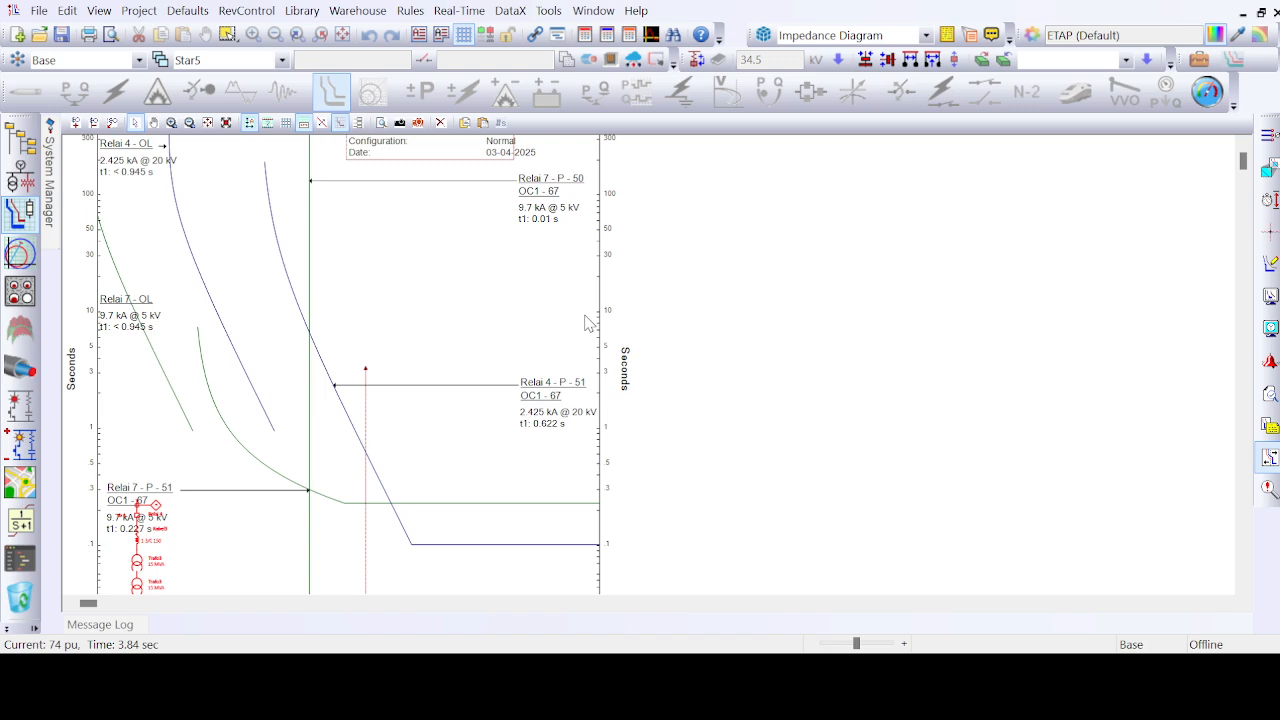
{"action": "scroll", "coordinate": [452, 350], "scroll_direction": "down", "scroll_amount": 10}
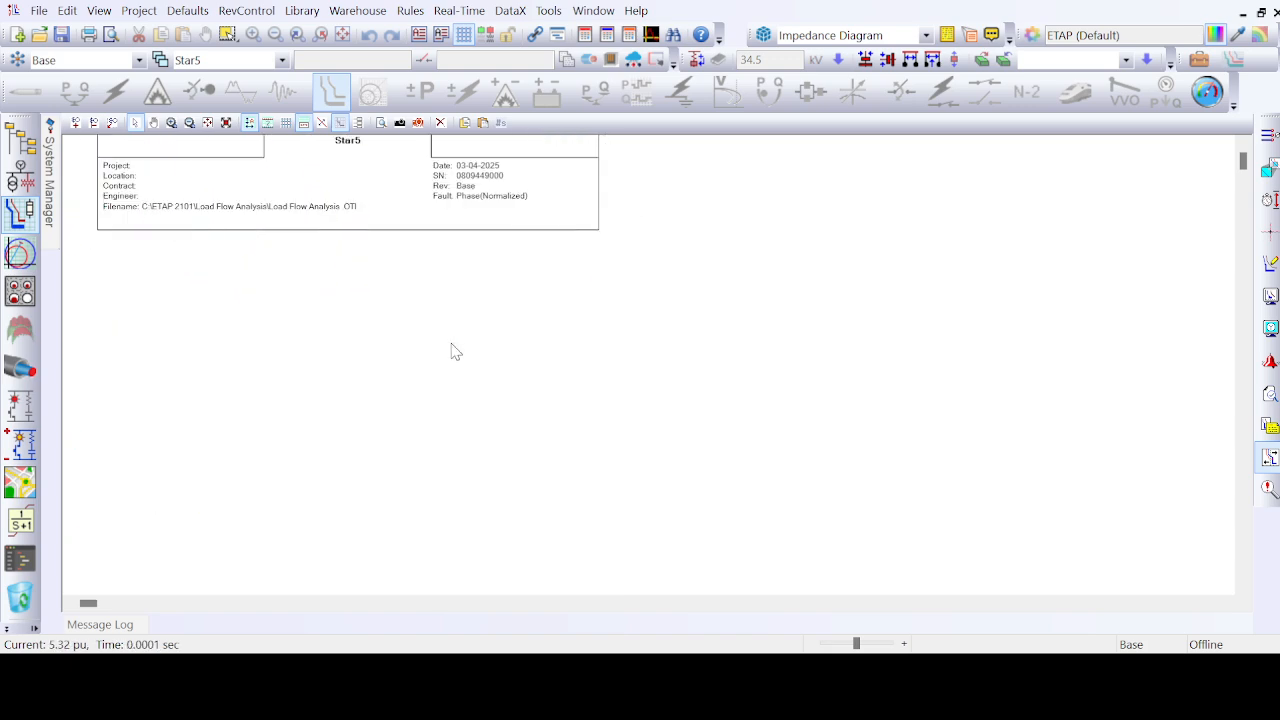
{"action": "scroll", "coordinate": [517, 329], "scroll_direction": "up", "scroll_amount": 5}
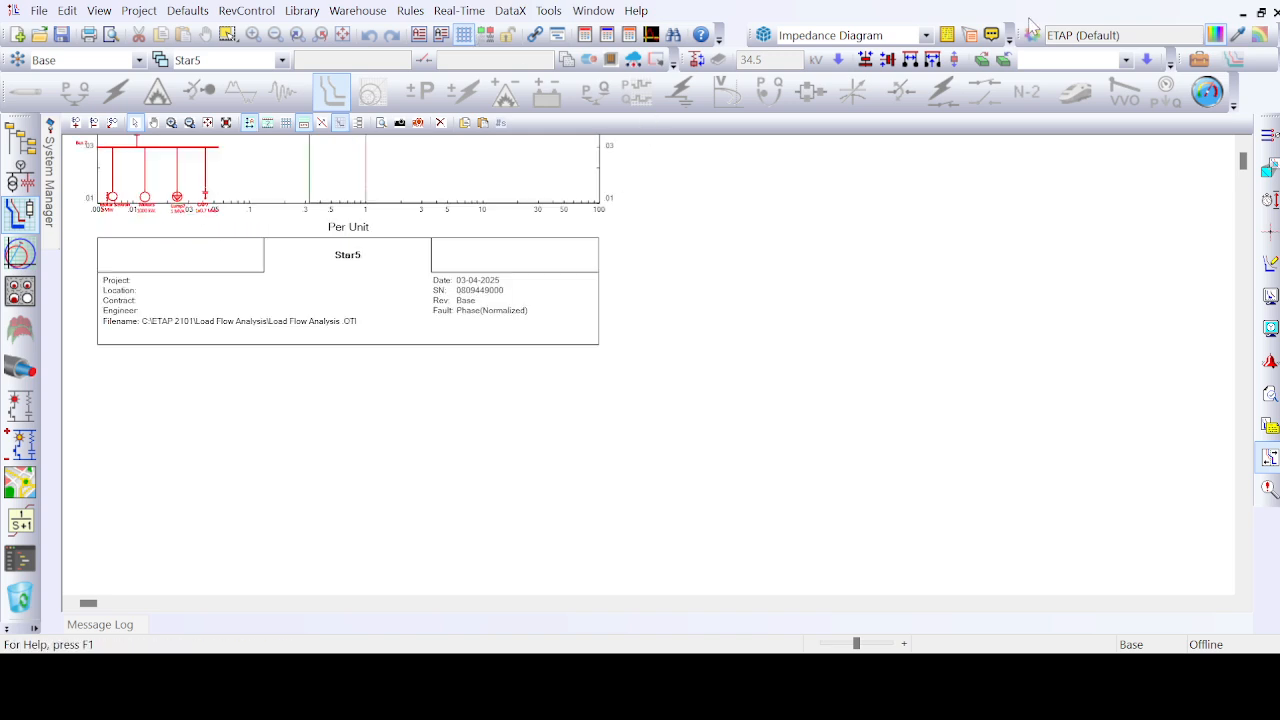
- Return from the Bus 7 feeder's Star View to the OLV1 one-line diagram and move the fault from Bus 7 to Bus5
{"action": "left_click", "coordinate": [1261, 12]}
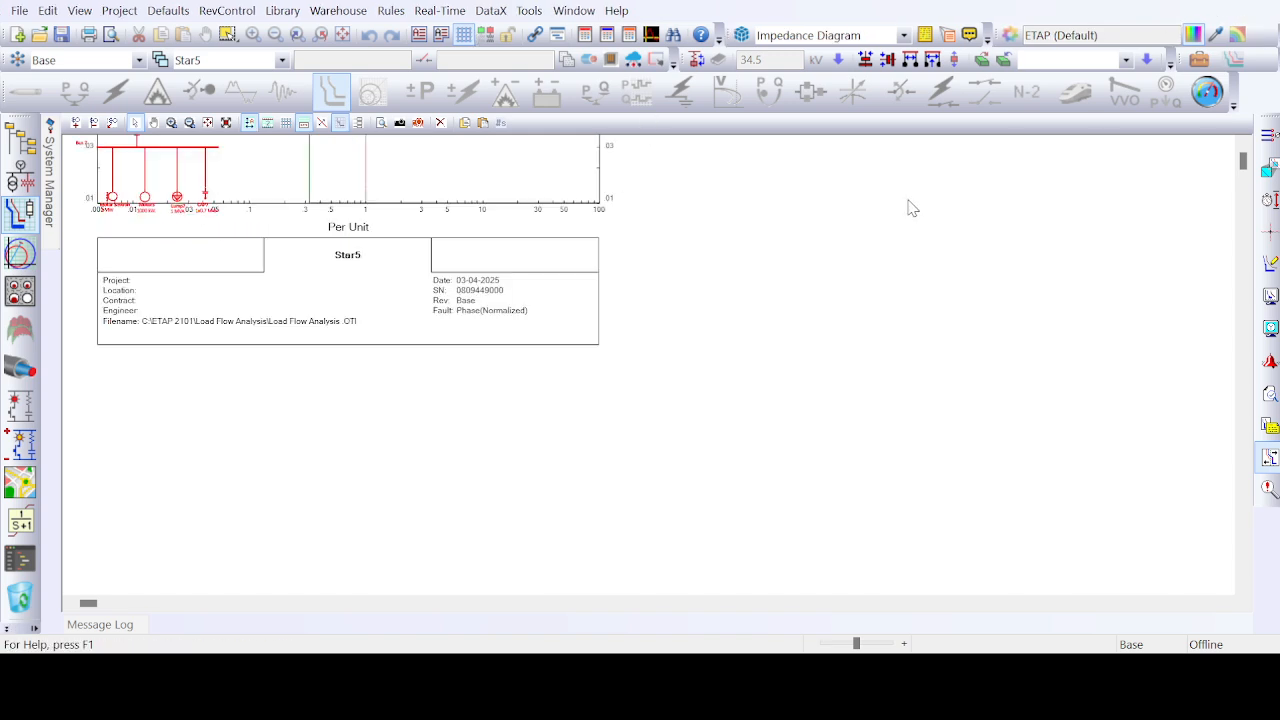
{"action": "left_click", "coordinate": [471, 152]}
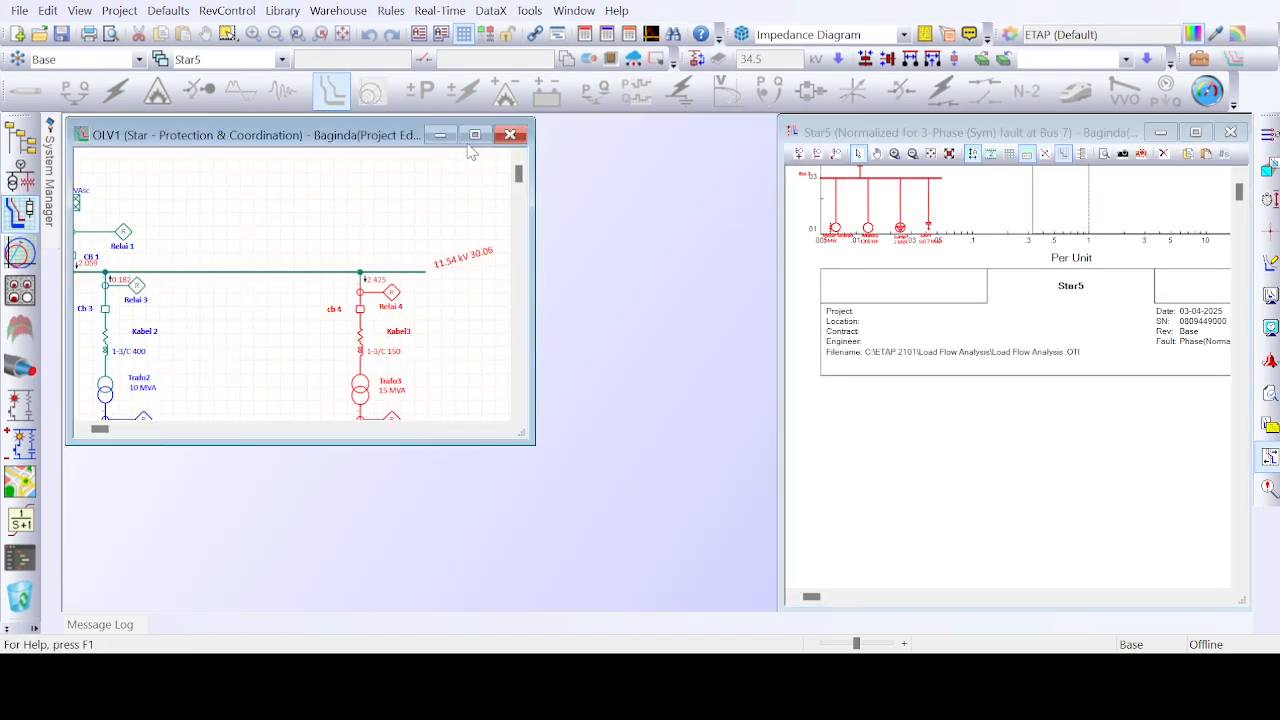
{"action": "left_click", "coordinate": [474, 137]}
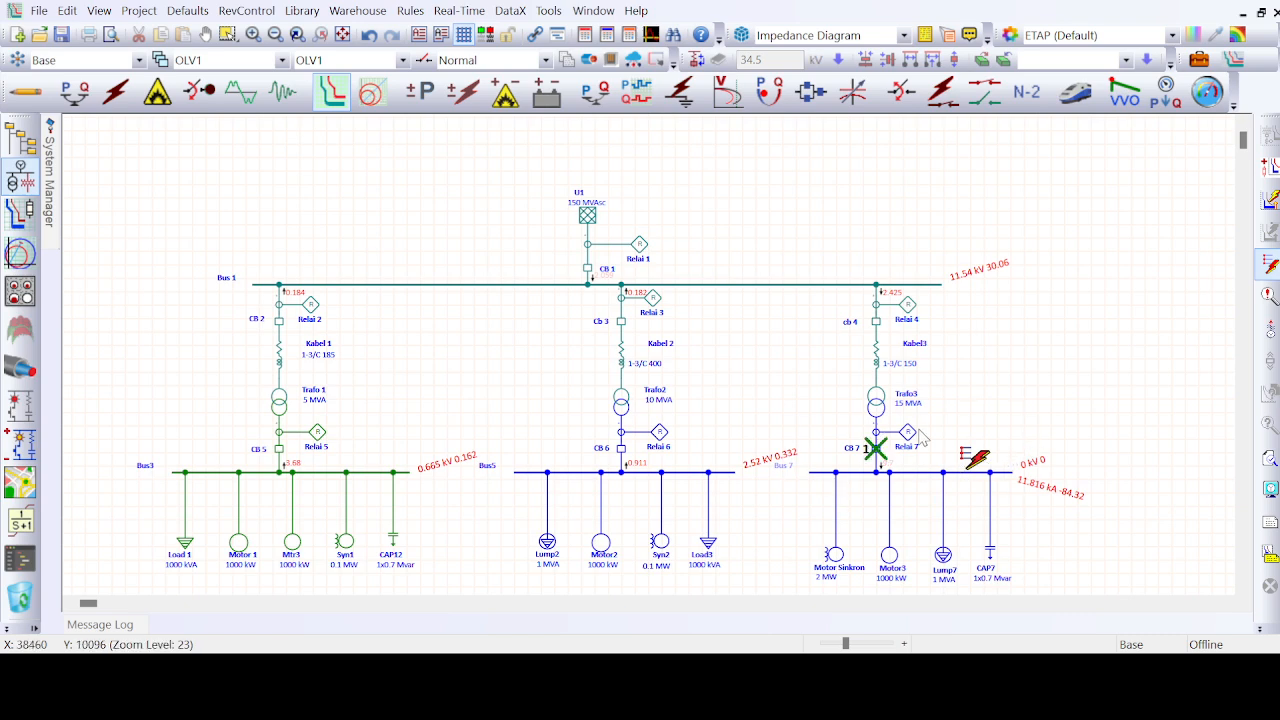
{"action": "scroll", "coordinate": [922, 437], "scroll_direction": "down", "scroll_amount": 1}
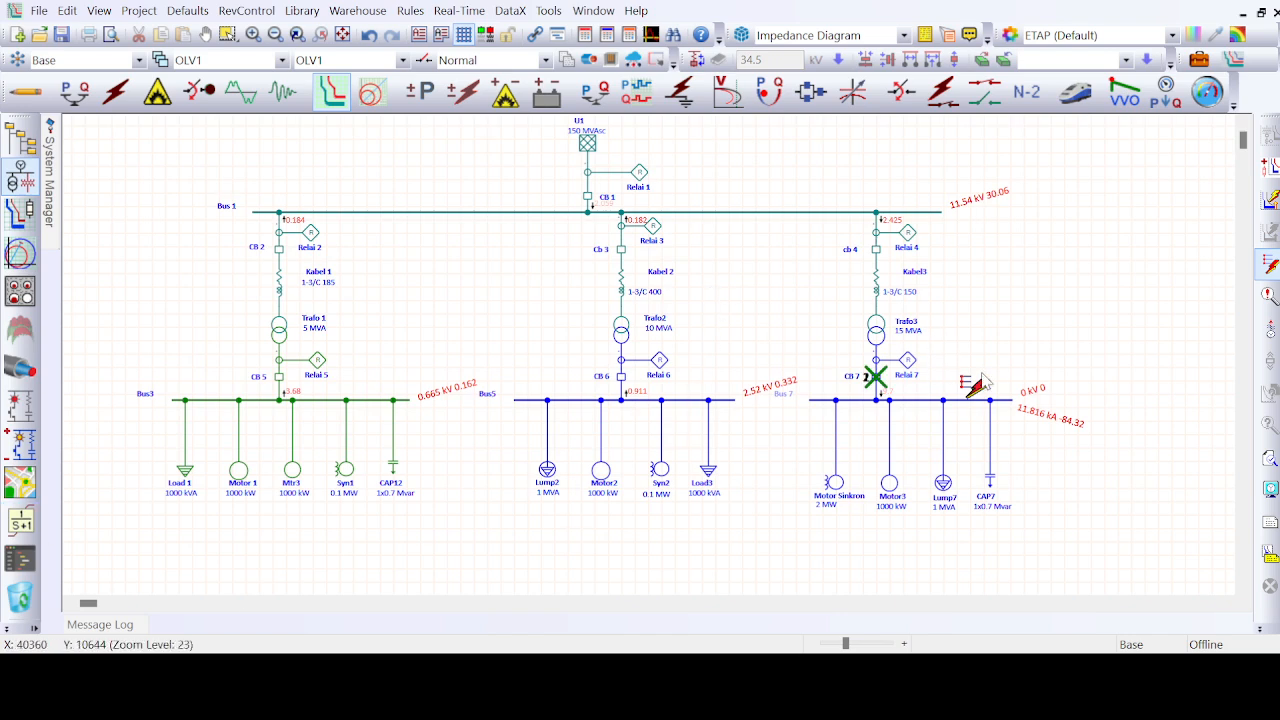
{"action": "left_click_drag", "start_coordinate": [985, 395], "coordinate": [708, 398]}
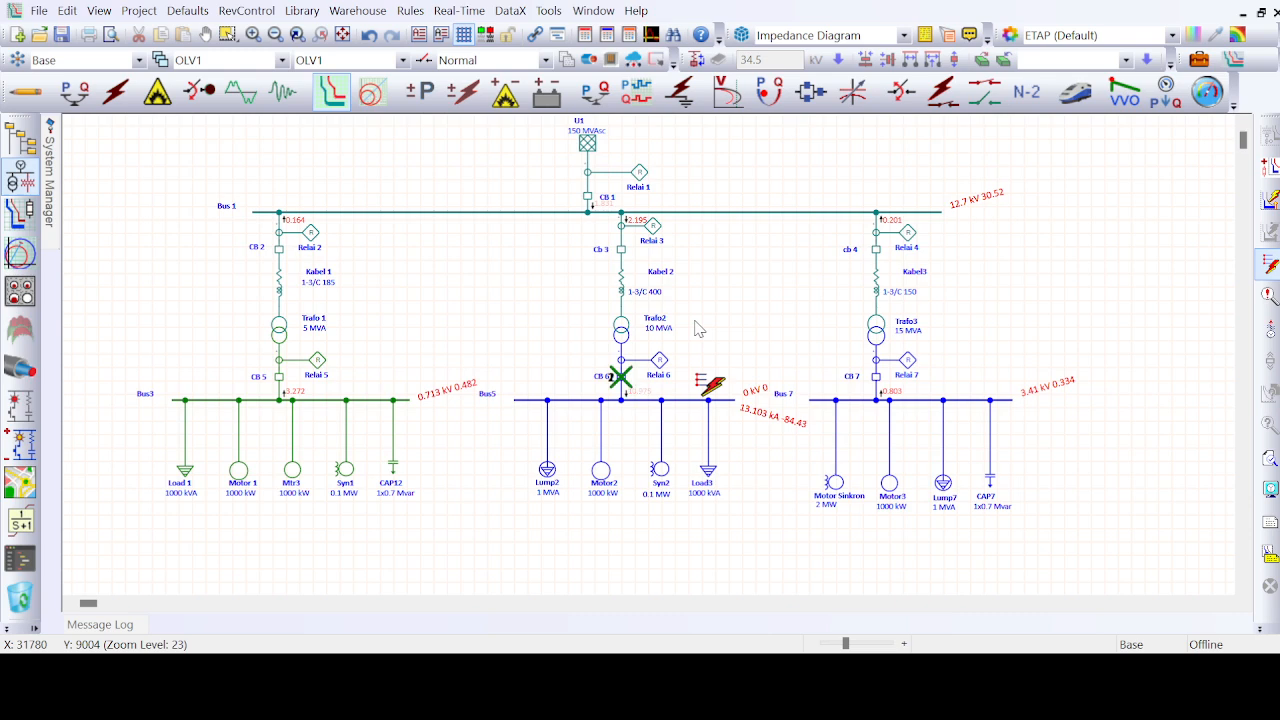
{"action": "scroll", "coordinate": [698, 330], "scroll_direction": "up", "scroll_amount": 1}
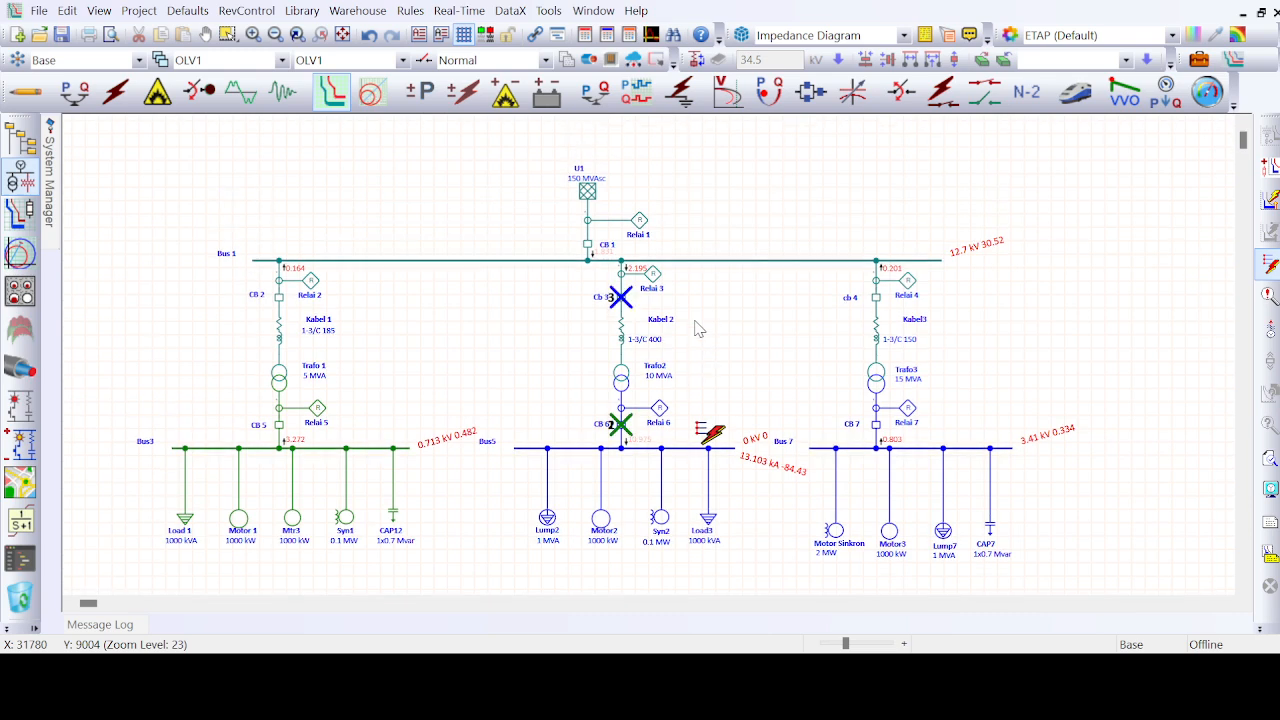